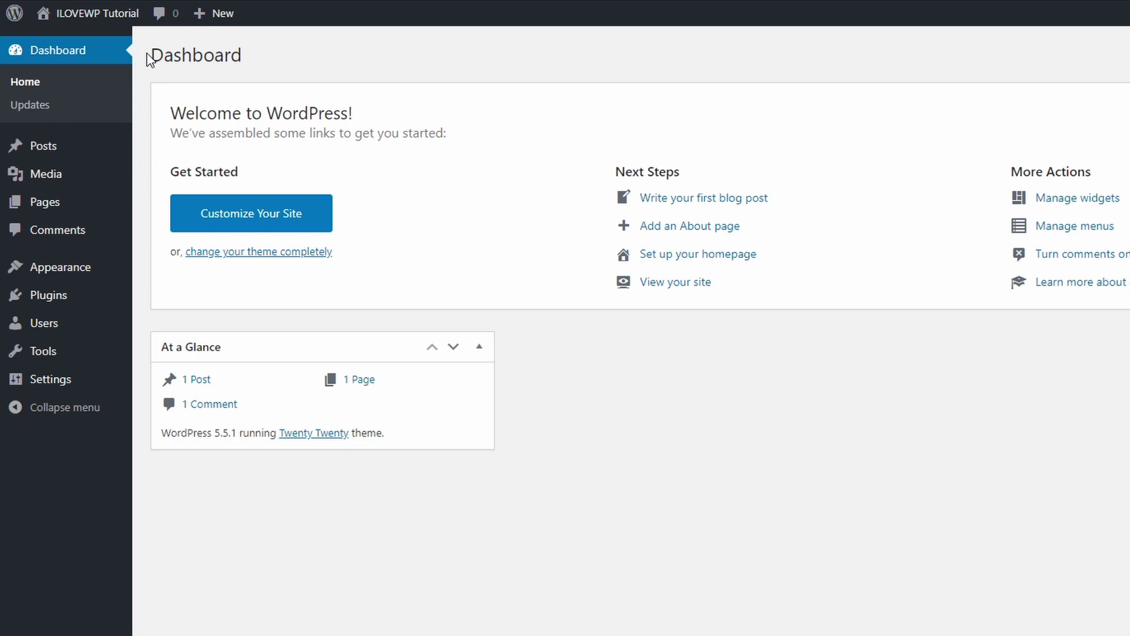
Search the theme directory for 'EduPress', then install and activate it.
{"action": "mouse_move", "coordinate": [88, 275]}
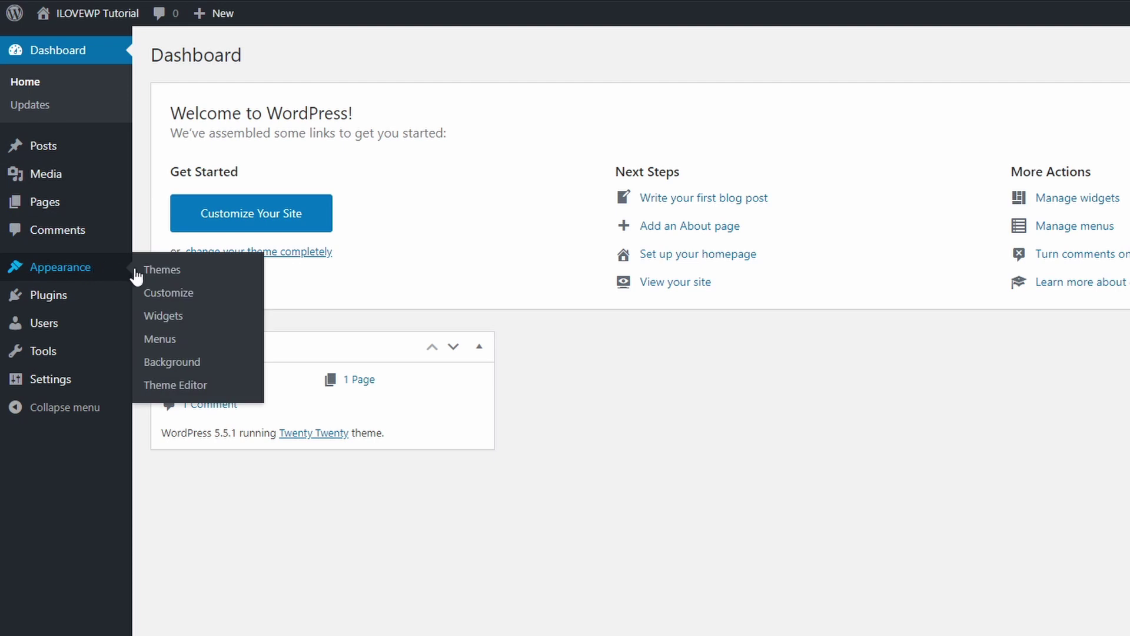
{"action": "left_click", "coordinate": [162, 271]}
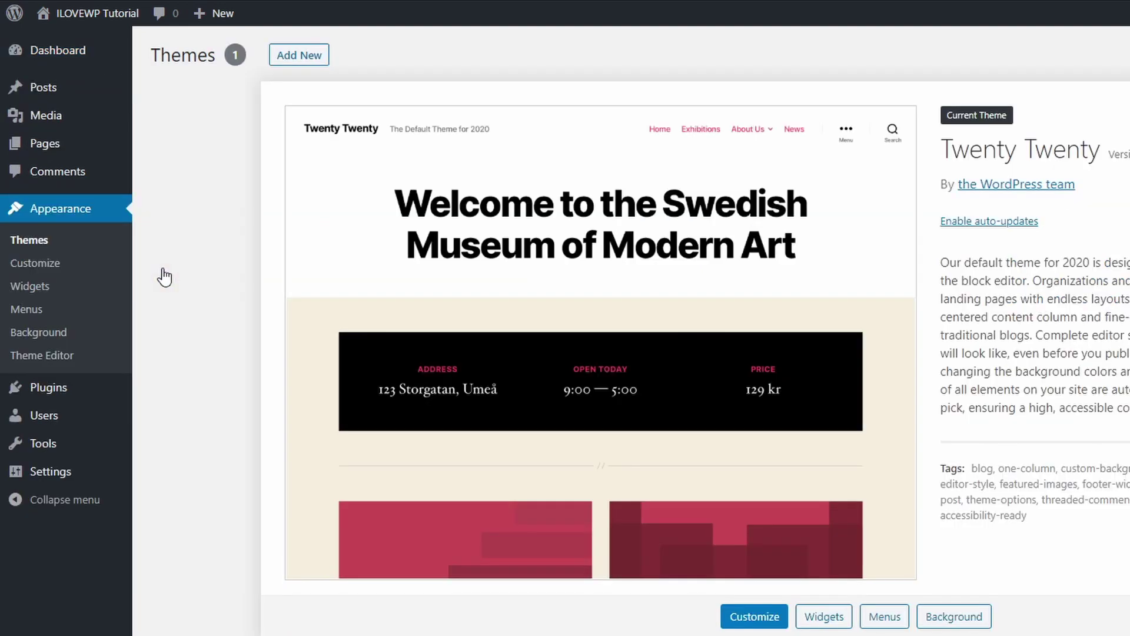
{"action": "left_click", "coordinate": [296, 60]}
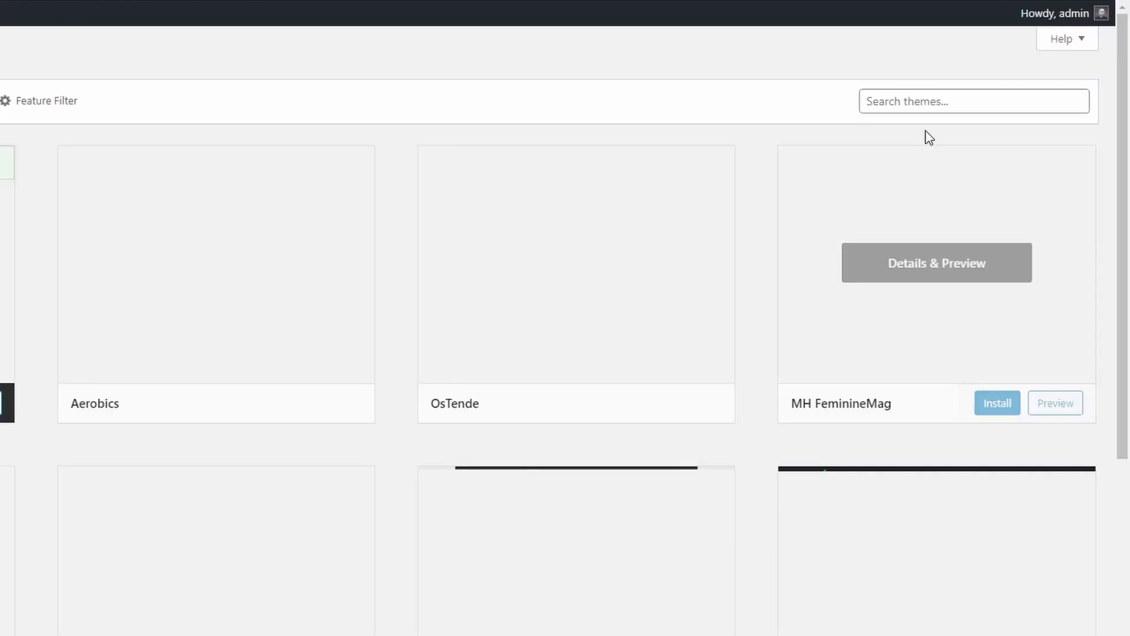
{"action": "left_click", "coordinate": [915, 98]}
{"action": "type", "text": "EduPress"}
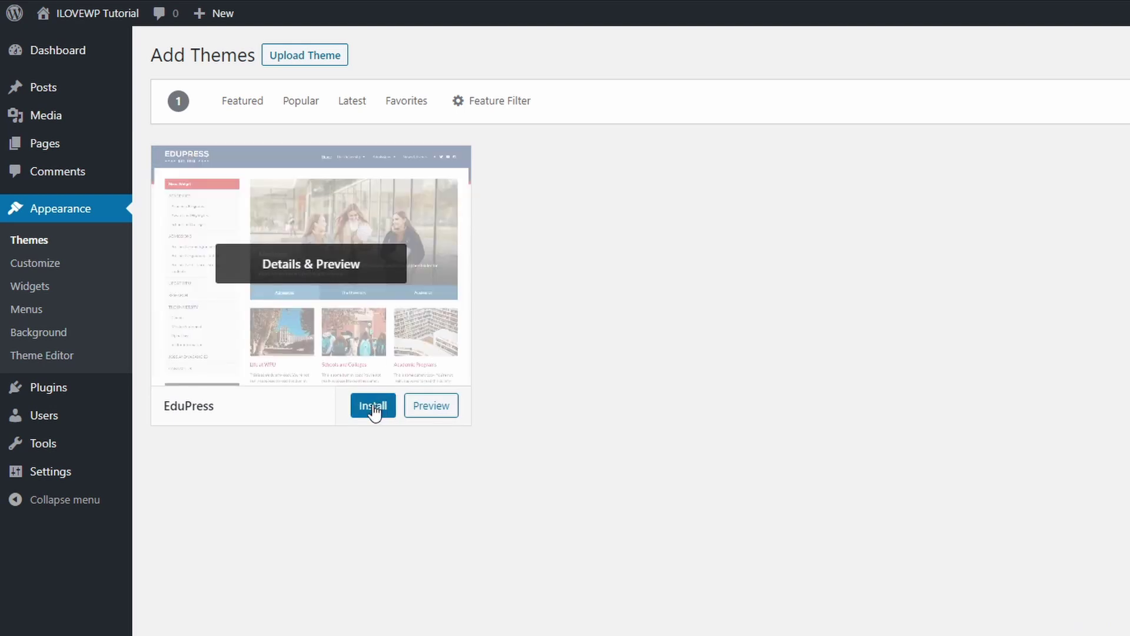
{"action": "left_click", "coordinate": [373, 409]}
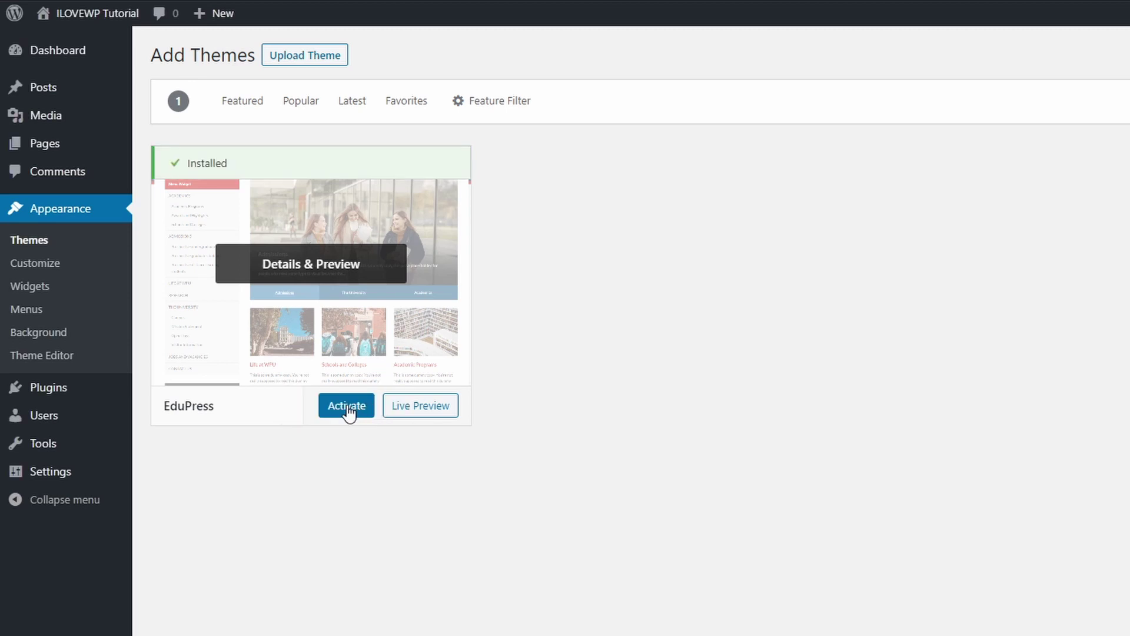
{"action": "left_click", "coordinate": [348, 406]}
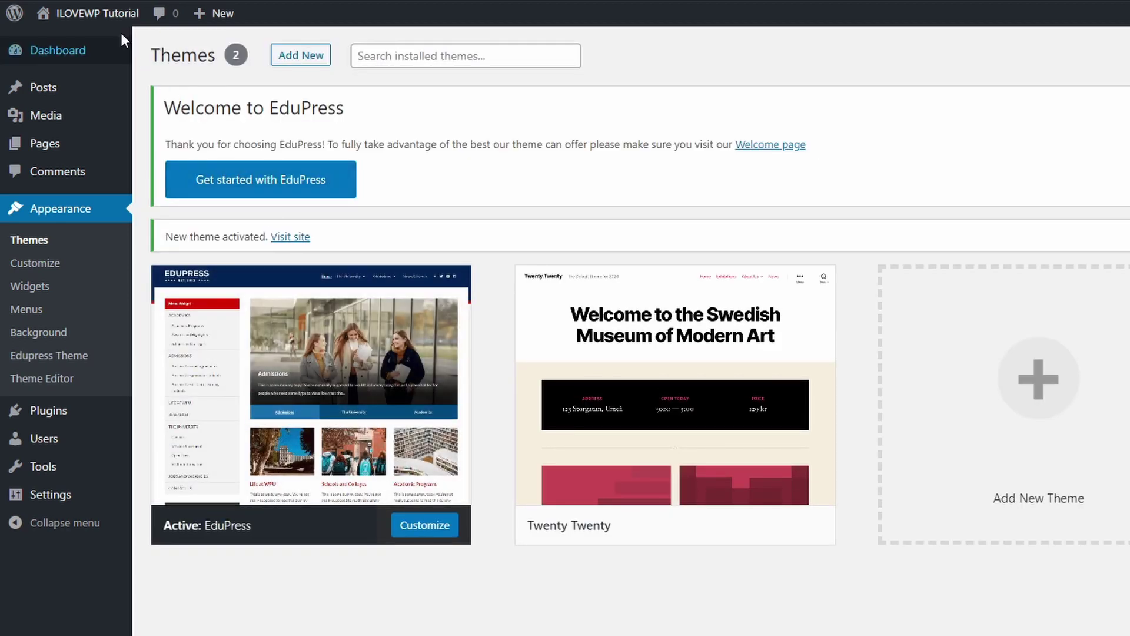
View the new EduPress homepage on the front end and scroll through it.
{"action": "left_click", "coordinate": [102, 14]}
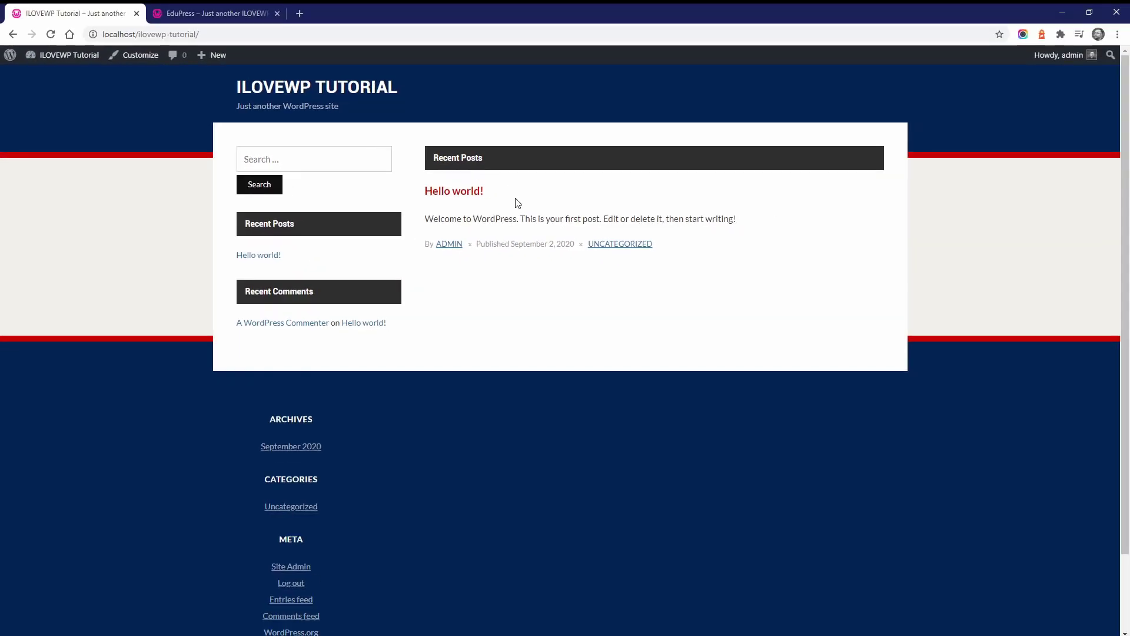
{"action": "scroll", "coordinate": [524, 247], "scroll_direction": "down", "scroll_amount": 2}
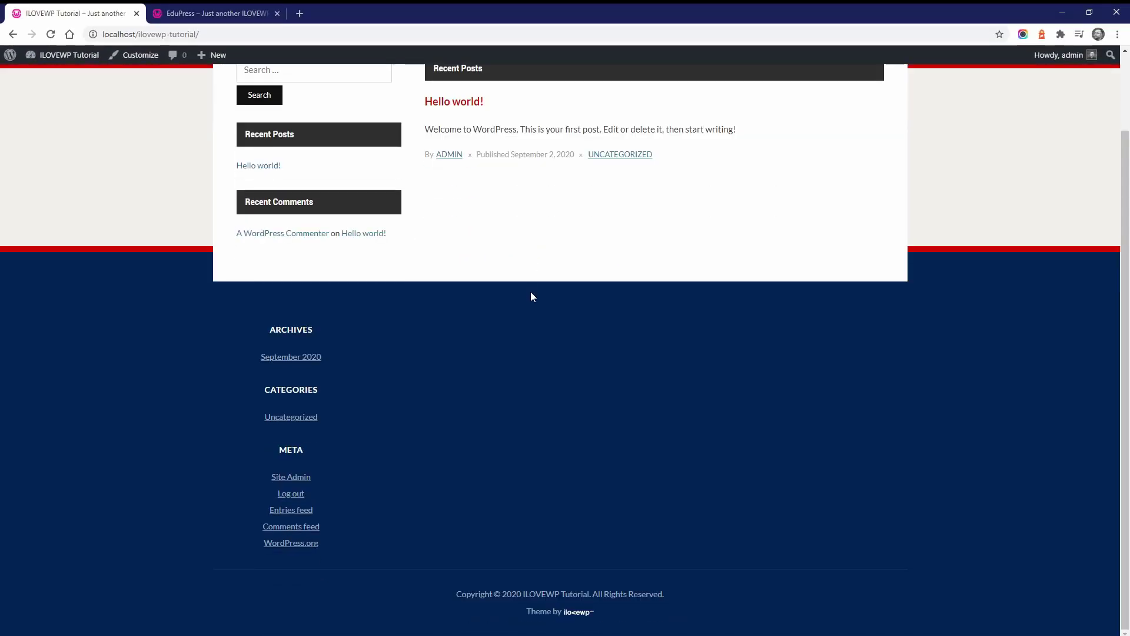
{"action": "scroll", "coordinate": [525, 376], "scroll_direction": "up", "scroll_amount": 1}
{"action": "scroll", "coordinate": [525, 376], "scroll_direction": "up", "scroll_amount": 1}
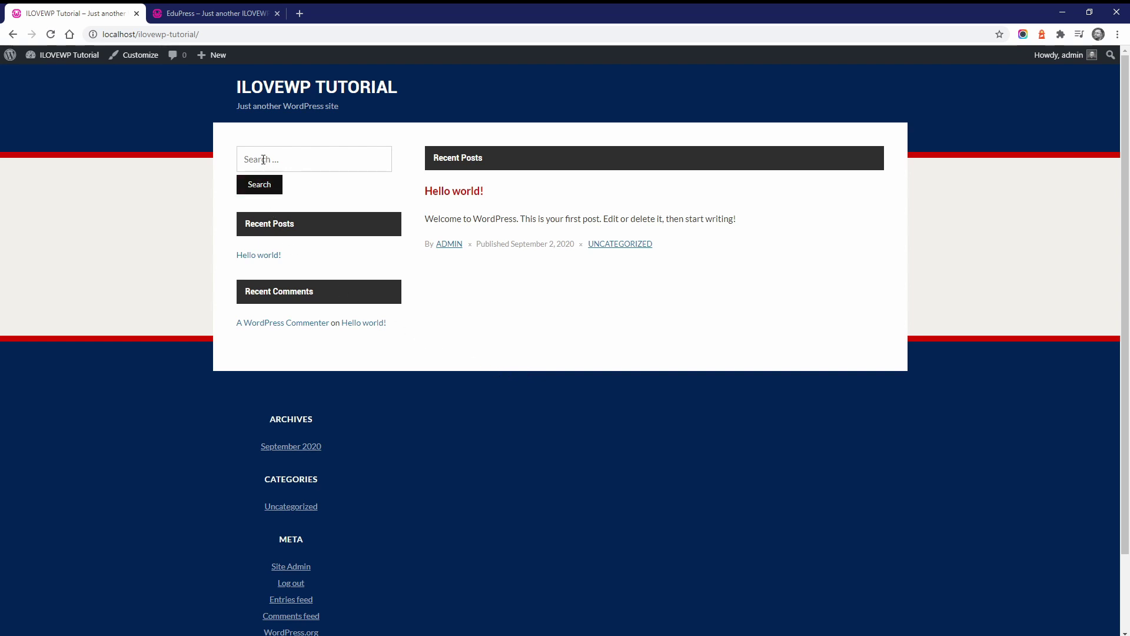
{"action": "scroll", "coordinate": [270, 316], "scroll_direction": "down", "scroll_amount": 1}
{"action": "scroll", "coordinate": [279, 365], "scroll_direction": "down", "scroll_amount": 1}
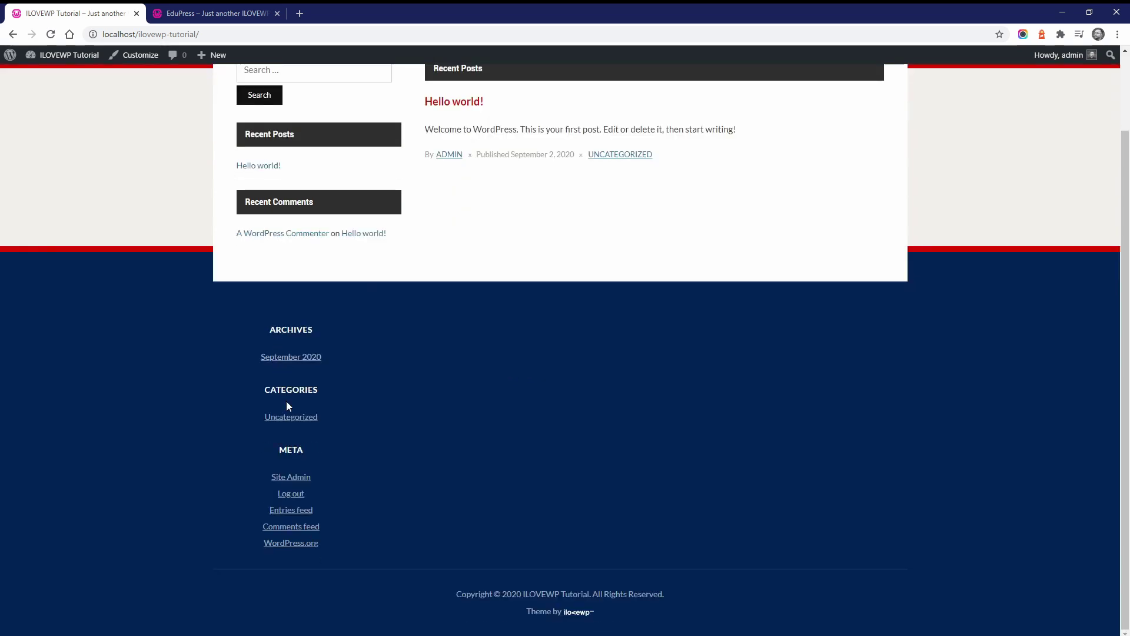
{"action": "scroll", "coordinate": [292, 536], "scroll_direction": "up", "scroll_amount": 3}
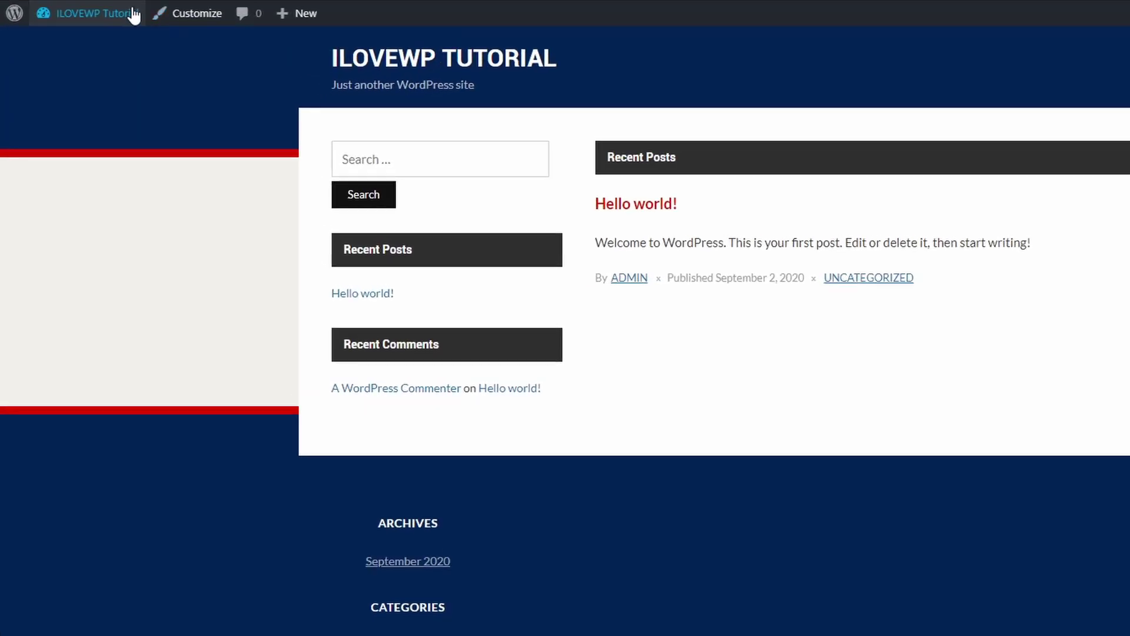
Remove the Search, Recent Posts and Recent Comments widgets from the Main Sidebar.
{"action": "mouse_move", "coordinate": [94, 54]}
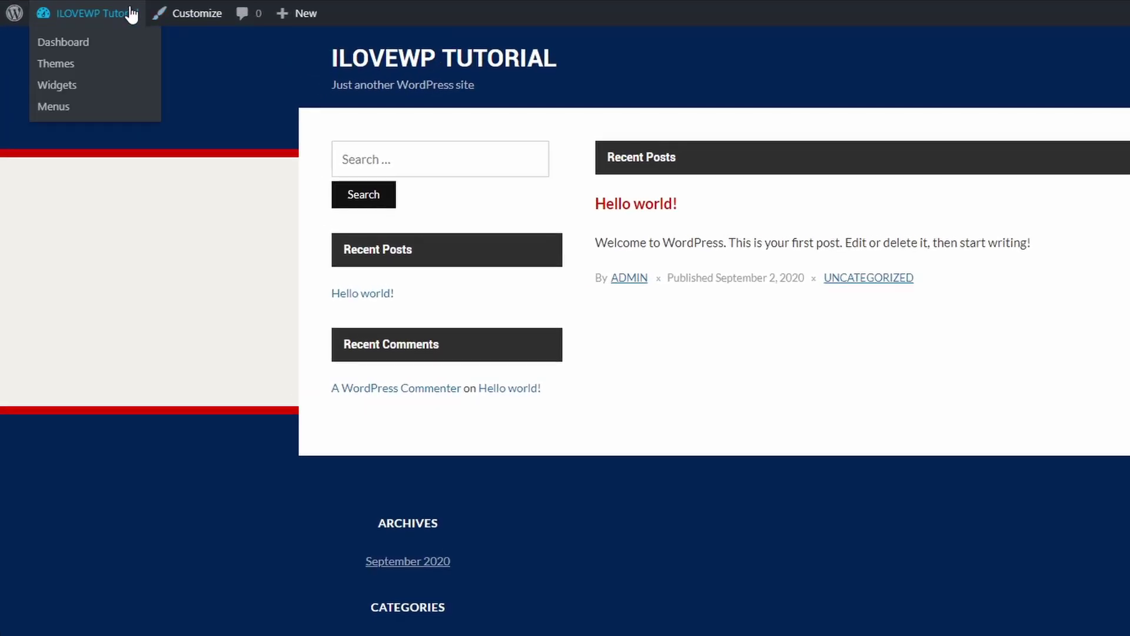
{"action": "left_click", "coordinate": [67, 89]}
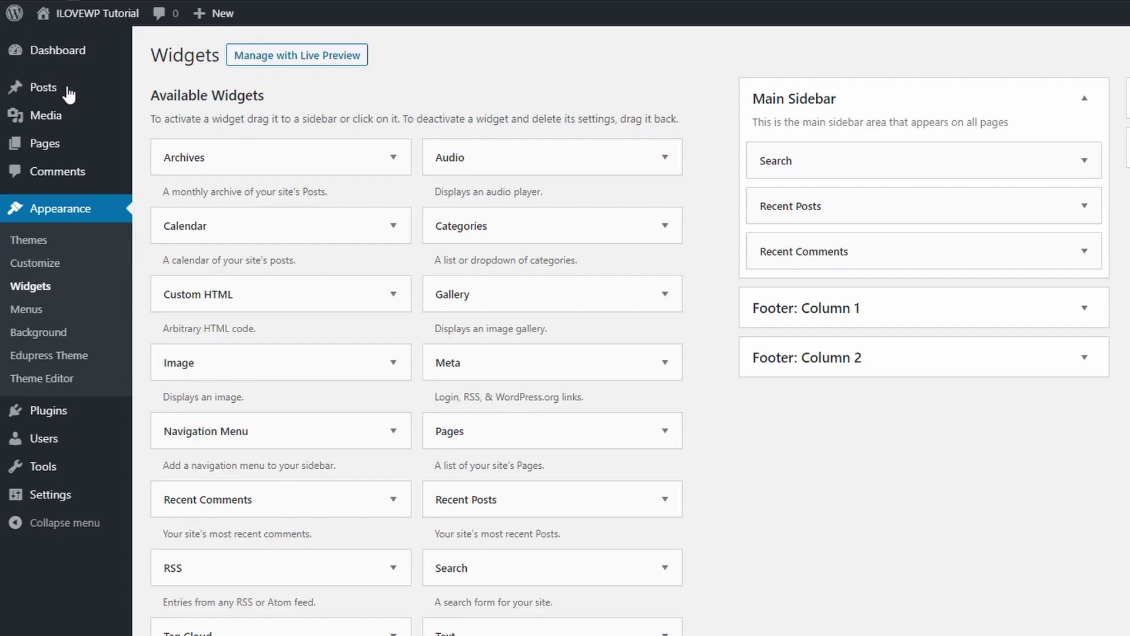
{"action": "left_click", "coordinate": [1085, 161]}
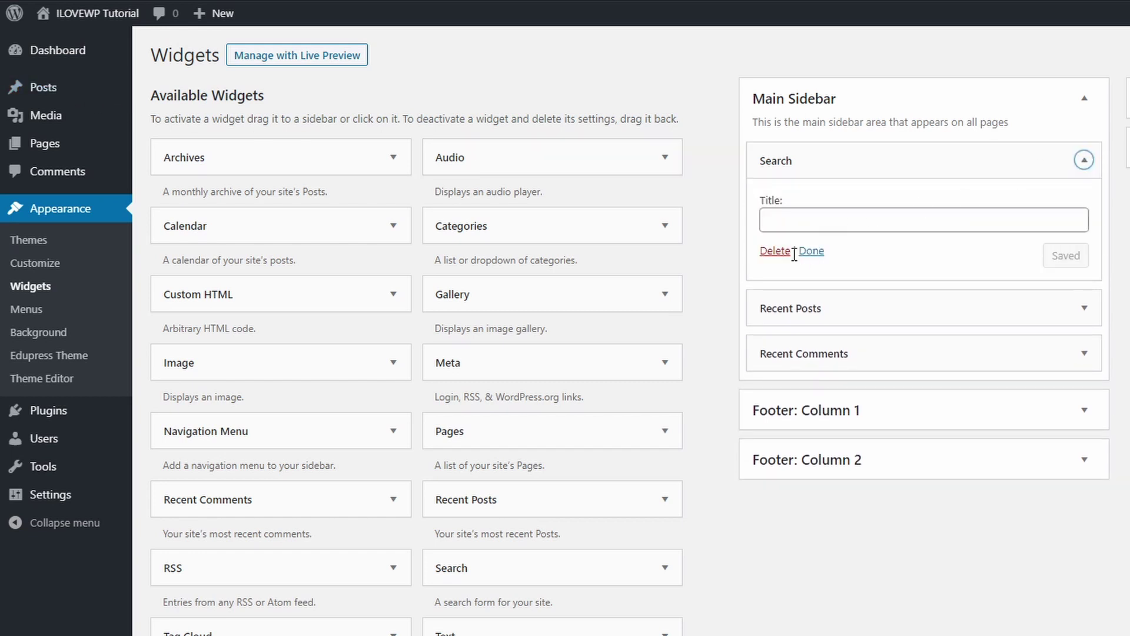
{"action": "left_click", "coordinate": [767, 256]}
{"action": "left_click", "coordinate": [1085, 161]}
{"action": "left_click", "coordinate": [767, 313]}
{"action": "left_click", "coordinate": [1085, 161]}
Remove the Archives, Categories and Meta widgets from Footer: Column 1.
{"action": "left_click", "coordinate": [767, 285]}
{"action": "left_click", "coordinate": [1084, 217]}
{"action": "left_click", "coordinate": [1081, 294]}
{"action": "left_click", "coordinate": [767, 424]}
{"action": "left_click", "coordinate": [1081, 294]}
{"action": "left_click", "coordinate": [765, 444]}
{"action": "left_click", "coordinate": [1081, 295]}
{"action": "left_click", "coordinate": [767, 387]}
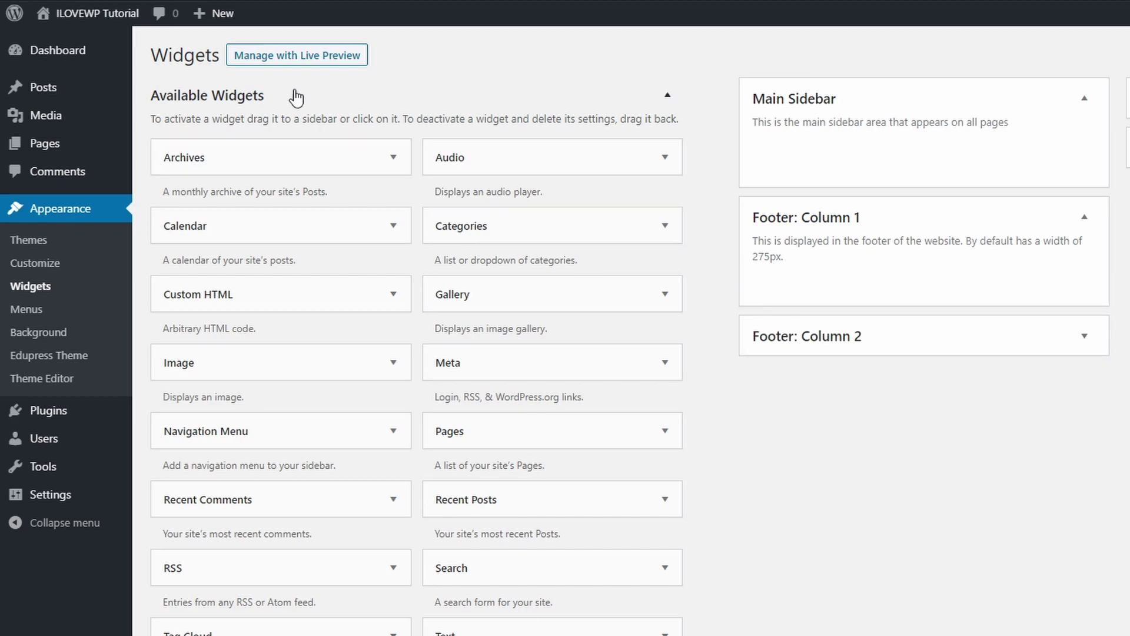
View the homepage, exit fullscreen, and switch to the EduPress demo site tab.
{"action": "left_click", "coordinate": [99, 23]}
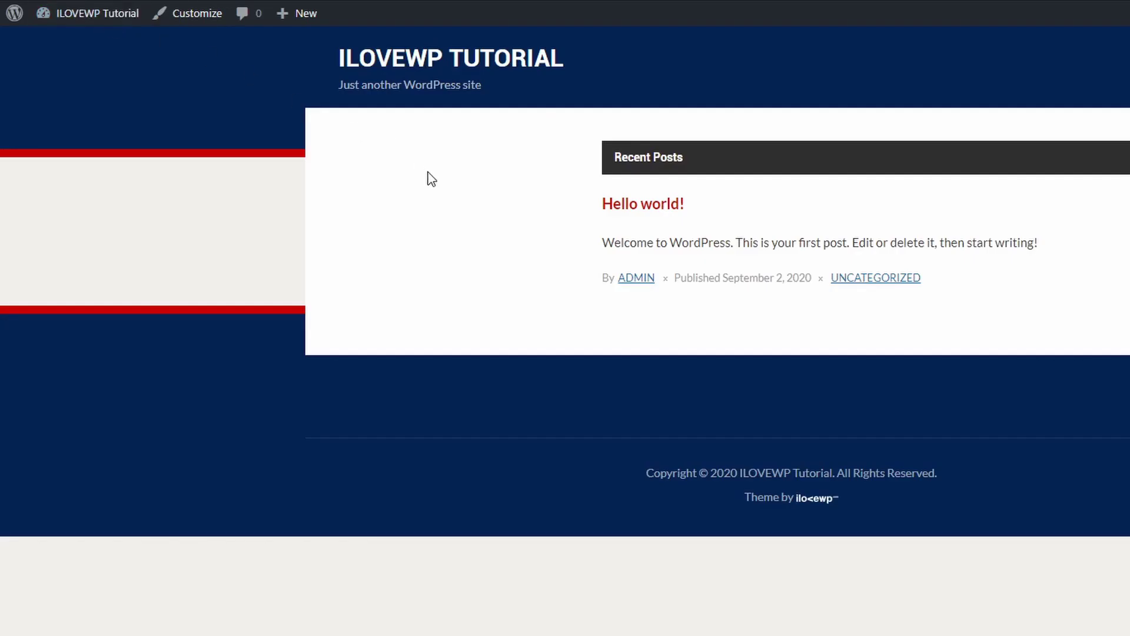
{"action": "key", "text": "F11"}
{"action": "left_click", "coordinate": [293, 22]}
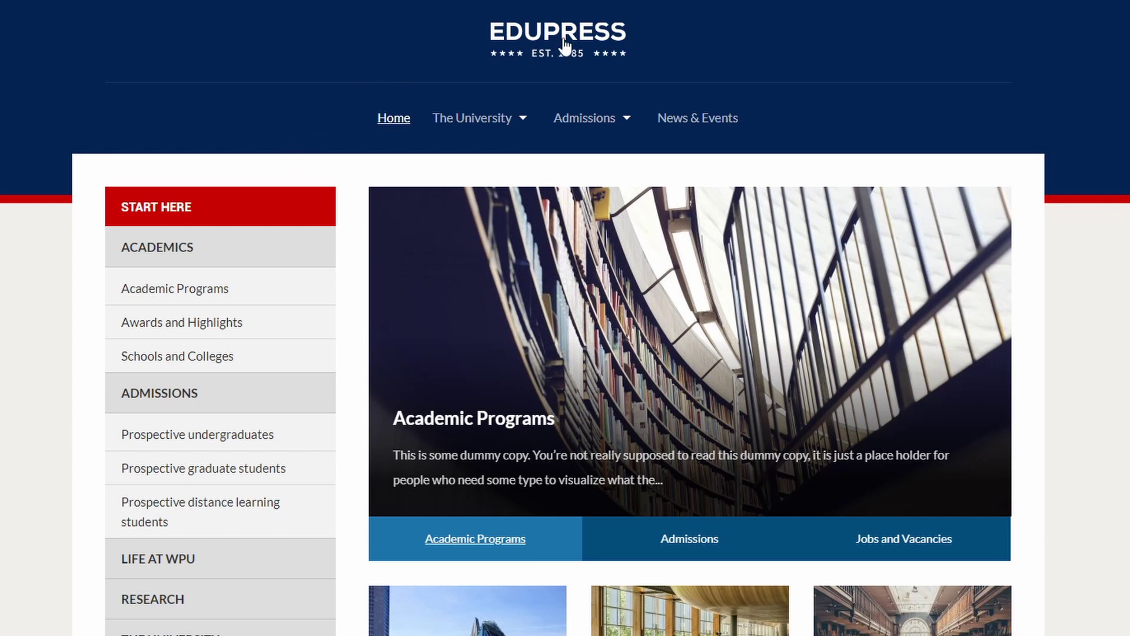
Cycle the homepage slider through Admissions and Jobs and Vacancies, then back to Academic Programs.
{"action": "mouse_move", "coordinate": [475, 125]}
{"action": "left_click", "coordinate": [686, 547]}
{"action": "left_click", "coordinate": [870, 544]}
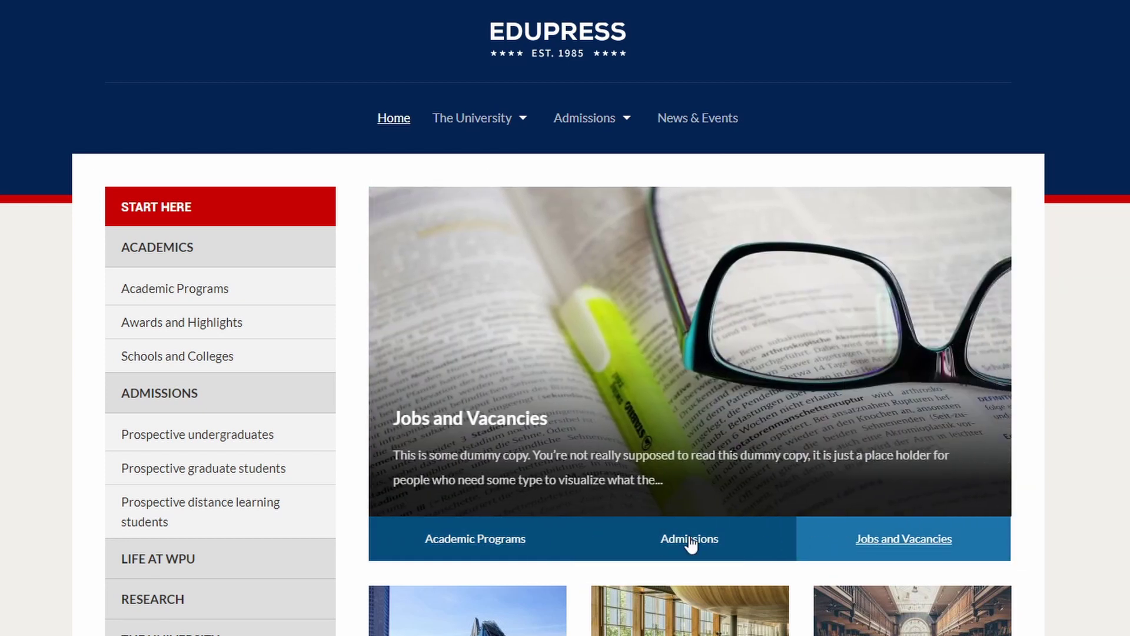
{"action": "left_click", "coordinate": [493, 540]}
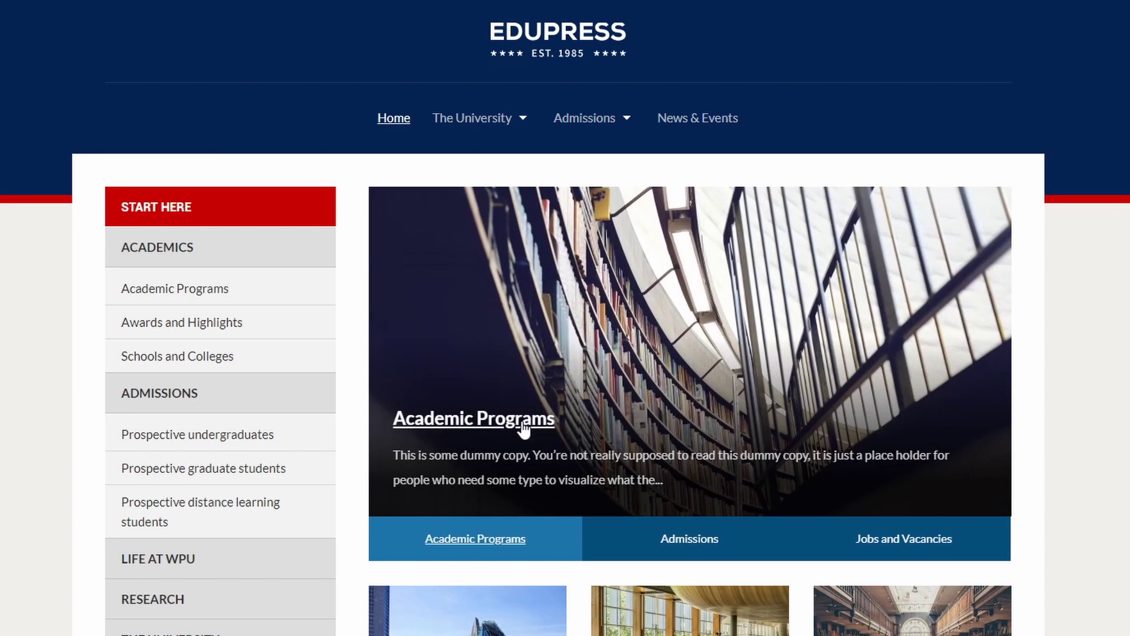
Scroll down the EduPress homepage to the footer widgets and back up.
{"action": "scroll", "coordinate": [524, 426], "scroll_direction": "down", "scroll_amount": 4}
{"action": "scroll", "coordinate": [547, 368], "scroll_direction": "down", "scroll_amount": 1}
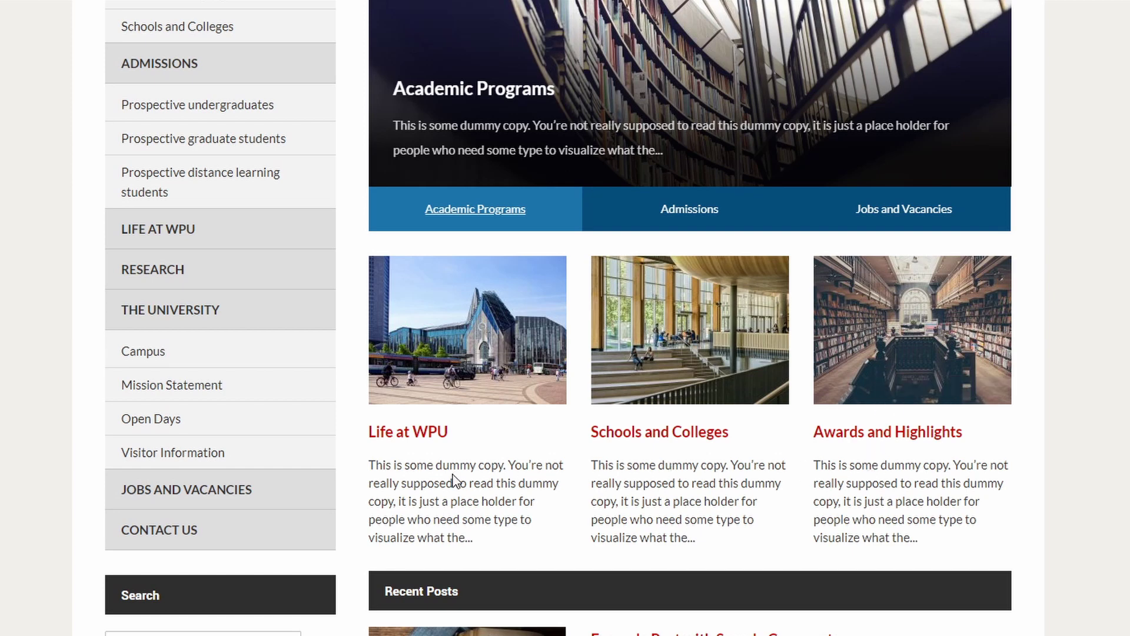
{"action": "scroll", "coordinate": [454, 480], "scroll_direction": "down", "scroll_amount": 5}
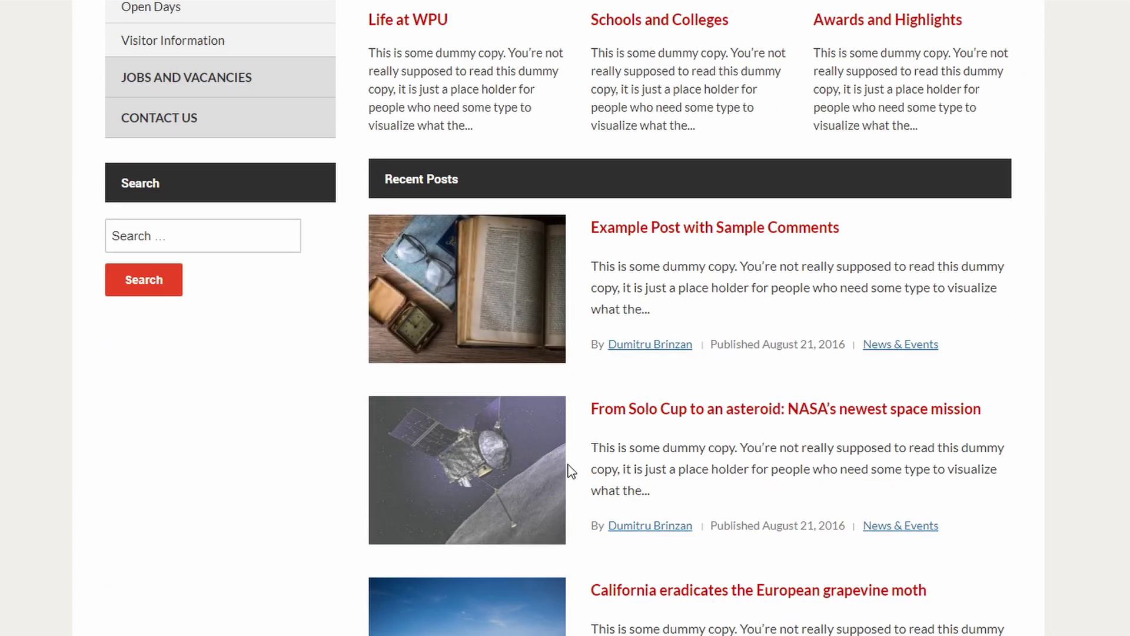
{"action": "scroll", "coordinate": [570, 470], "scroll_direction": "down", "scroll_amount": 1}
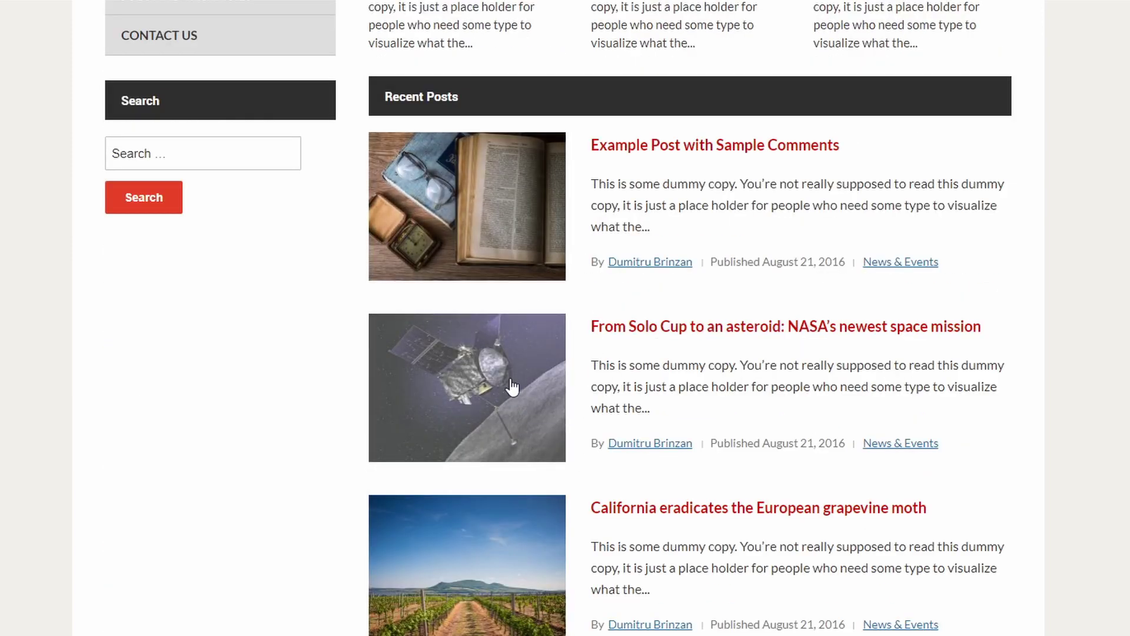
{"action": "scroll", "coordinate": [518, 381], "scroll_direction": "up", "scroll_amount": 7}
{"action": "scroll", "coordinate": [177, 253], "scroll_direction": "up", "scroll_amount": 3}
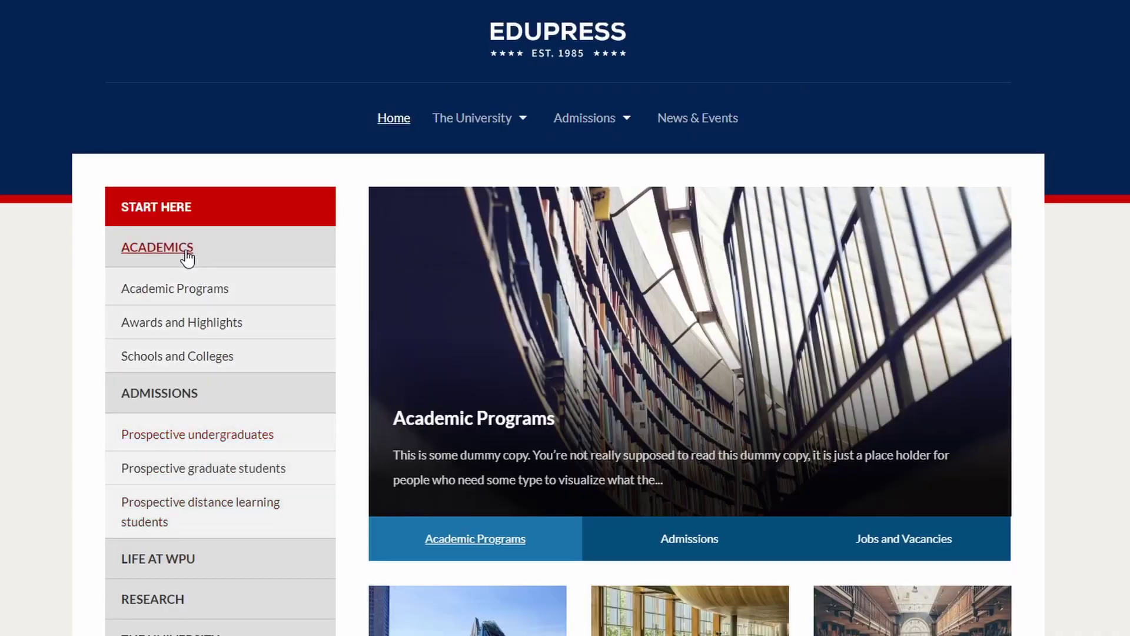
{"action": "scroll", "coordinate": [182, 277], "scroll_direction": "down", "scroll_amount": 2}
{"action": "scroll", "coordinate": [184, 406], "scroll_direction": "down", "scroll_amount": 12}
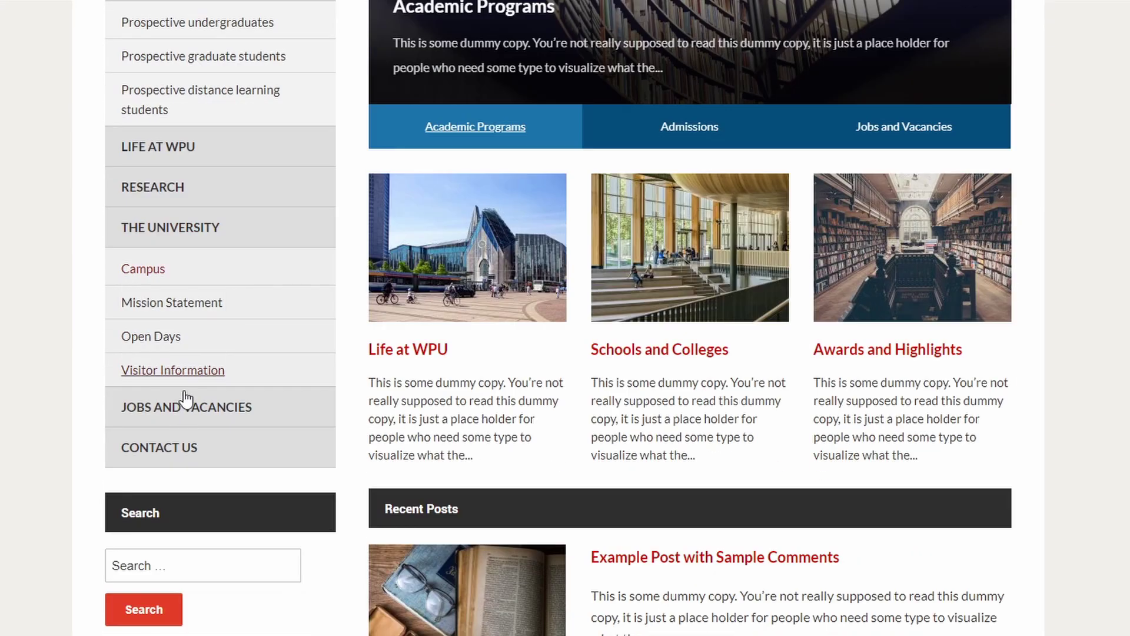
{"action": "scroll", "coordinate": [189, 489], "scroll_direction": "down", "scroll_amount": 7}
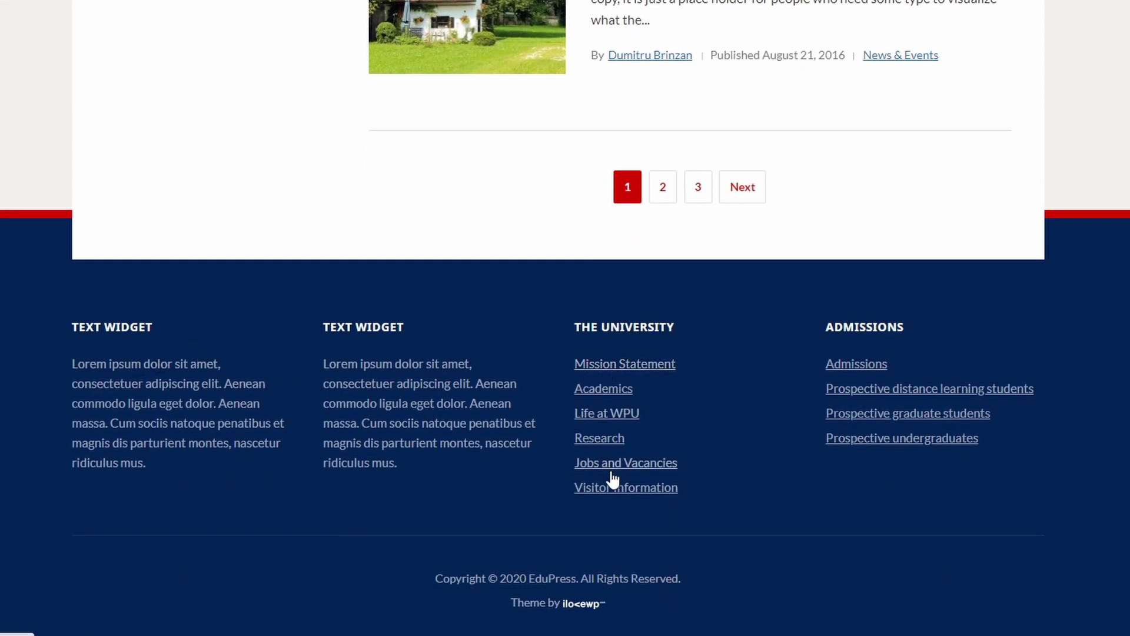
{"action": "scroll", "coordinate": [873, 441], "scroll_direction": "up", "scroll_amount": 15}
{"action": "scroll", "coordinate": [868, 606], "scroll_direction": "up", "scroll_amount": 8}
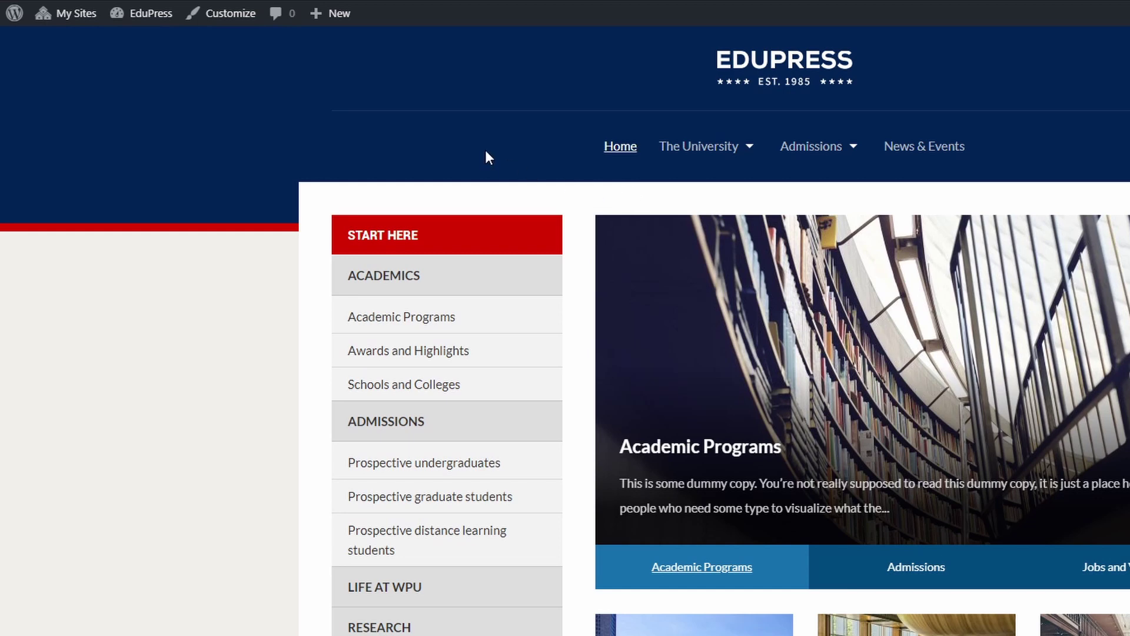
In Site Identity, replace the logo with the EDUPRESS Media Library image and publish.
{"action": "left_click", "coordinate": [223, 22]}
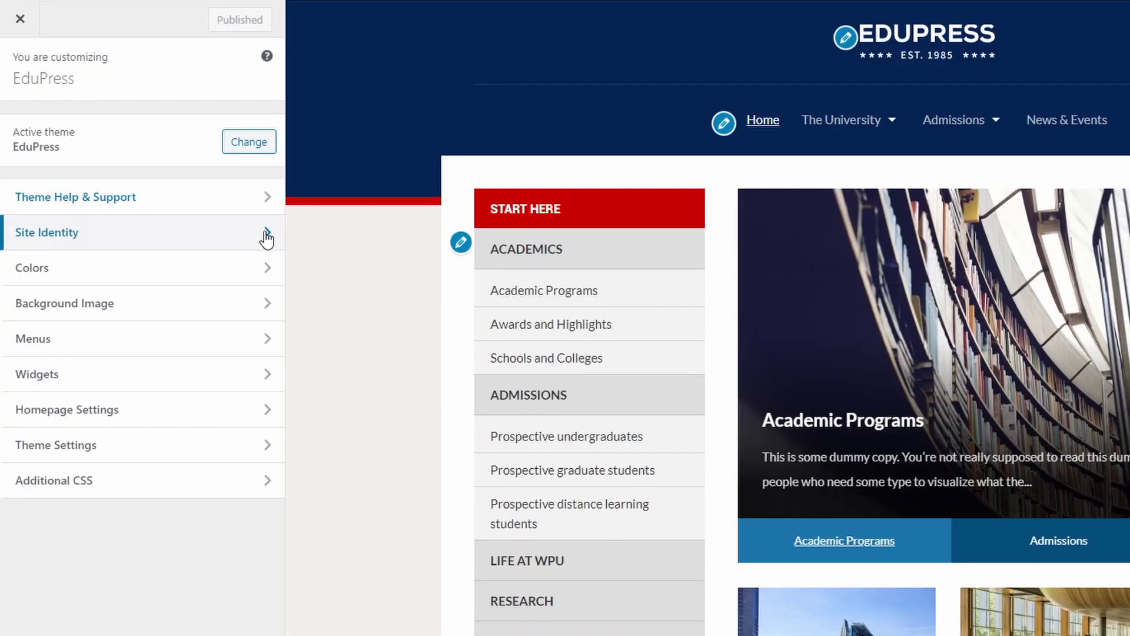
{"action": "left_click", "coordinate": [266, 236]}
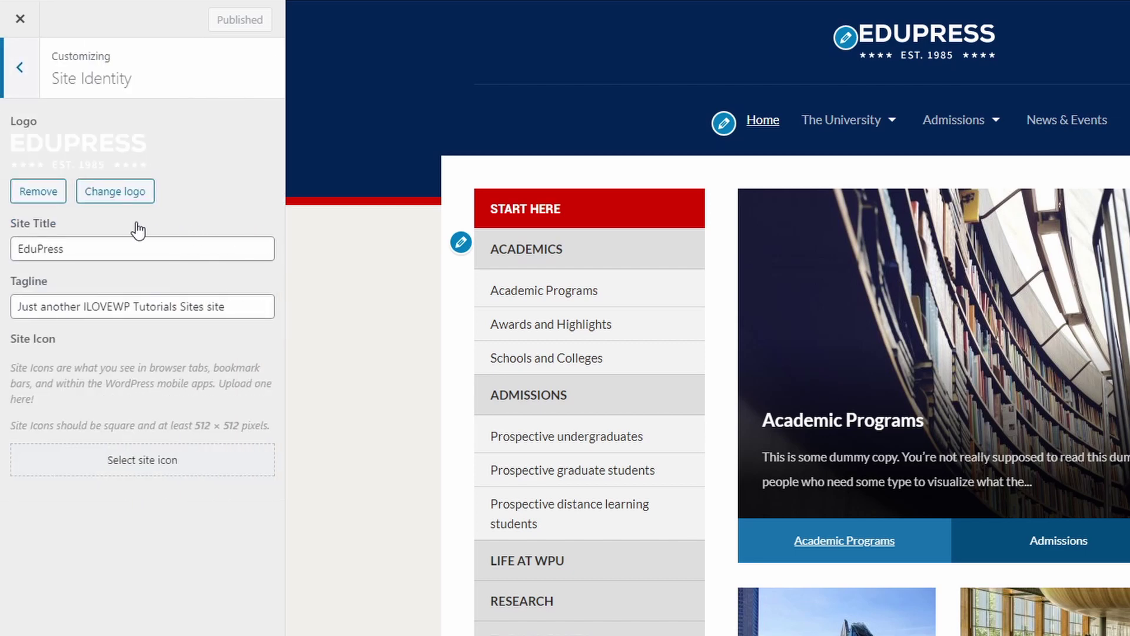
{"action": "left_click", "coordinate": [38, 191]}
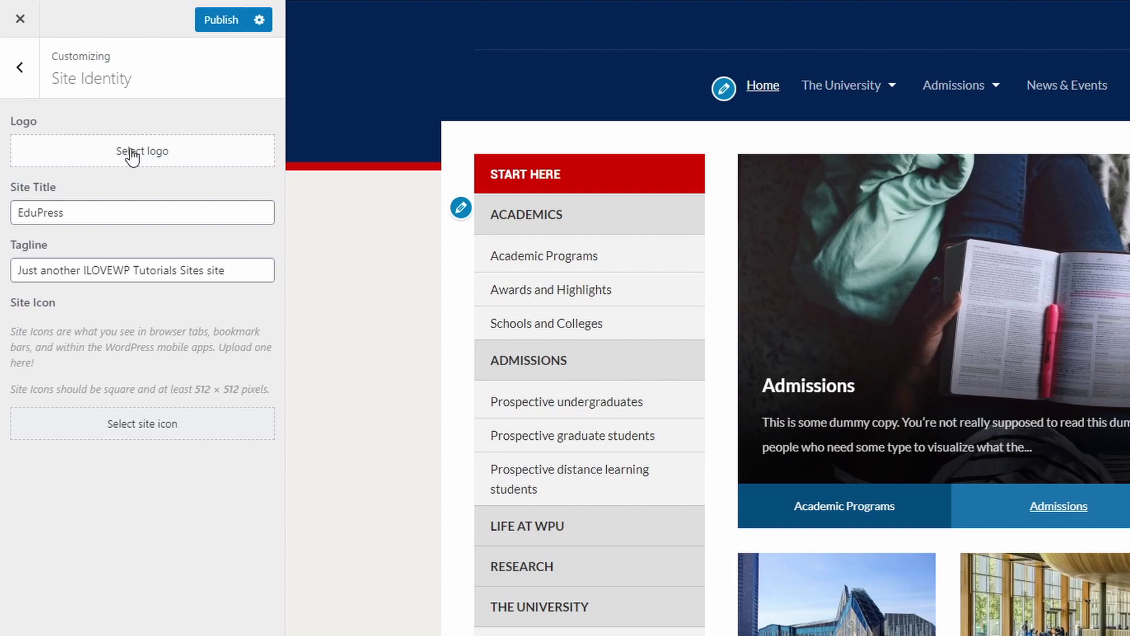
{"action": "left_click", "coordinate": [133, 154]}
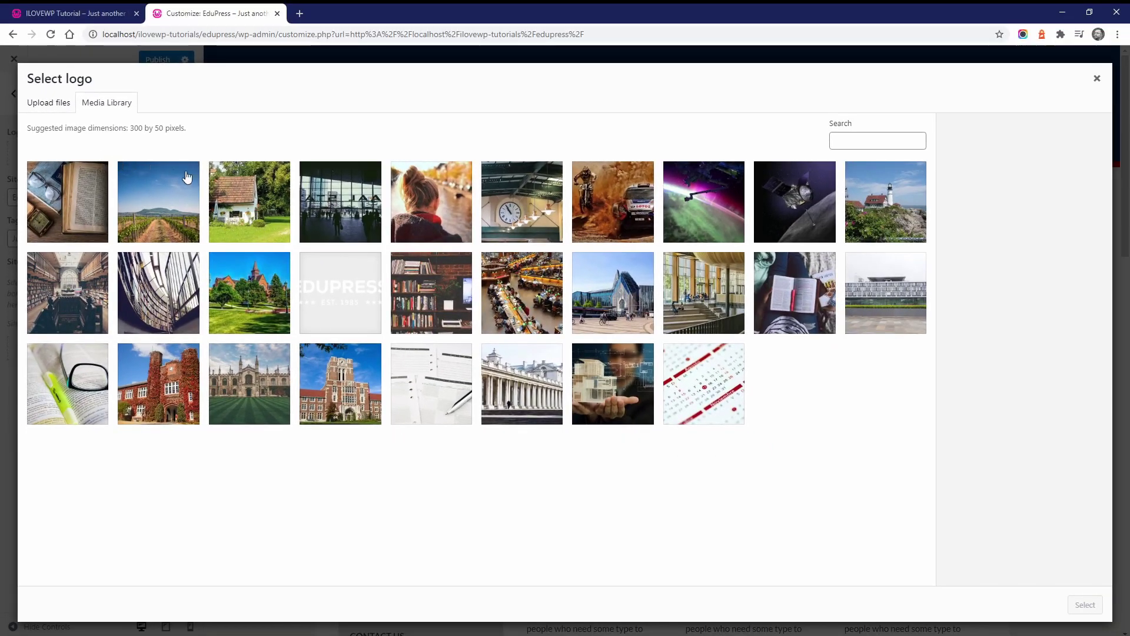
{"action": "left_click", "coordinate": [328, 297]}
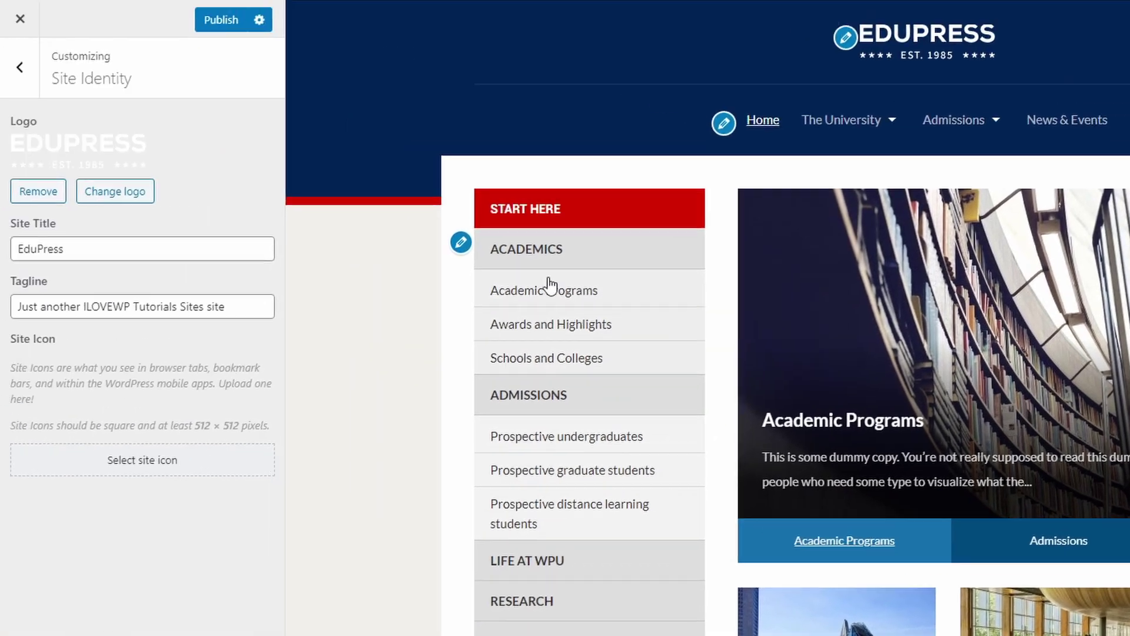
{"action": "left_click", "coordinate": [224, 20]}
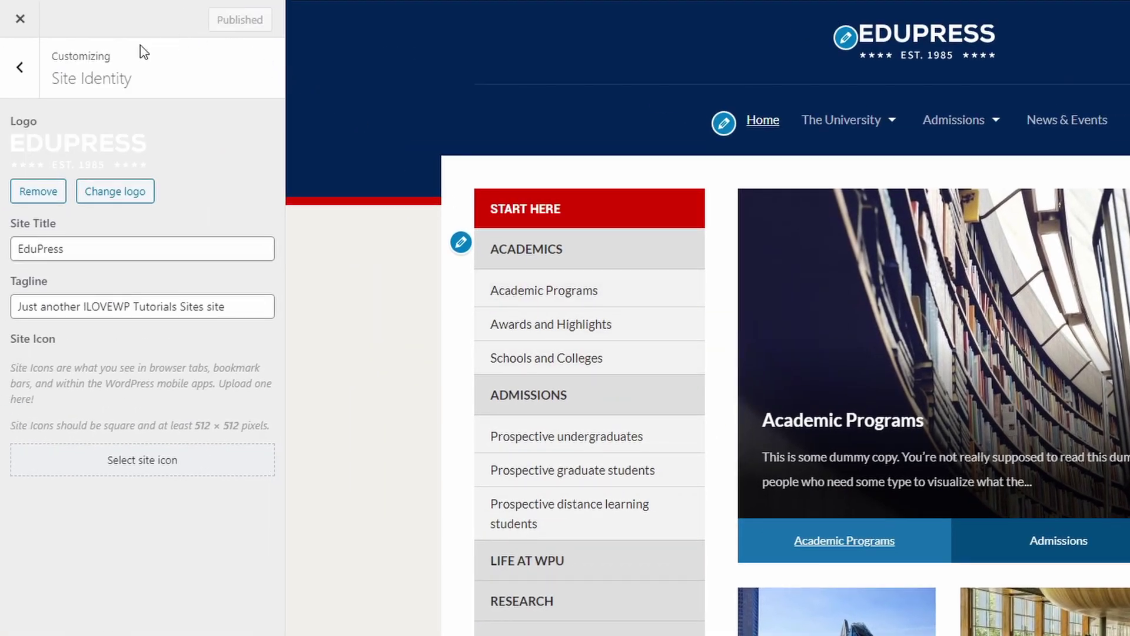
Confirm Main Menu fills the Primary Menu location, then return to the main Customizer list.
{"action": "left_click", "coordinate": [20, 68]}
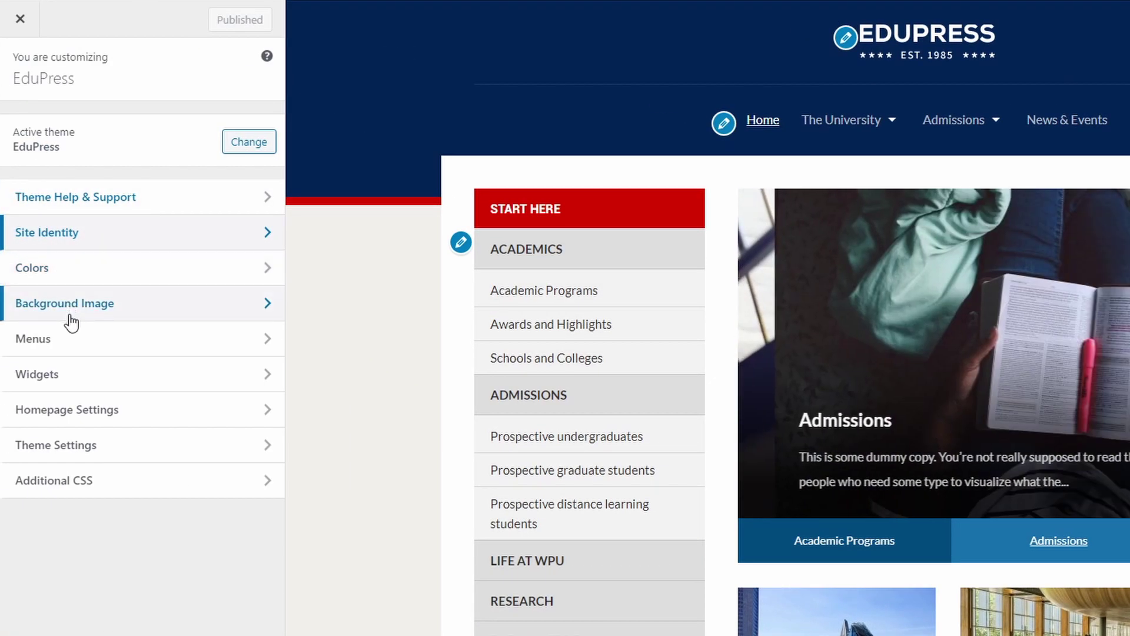
{"action": "left_click", "coordinate": [72, 351]}
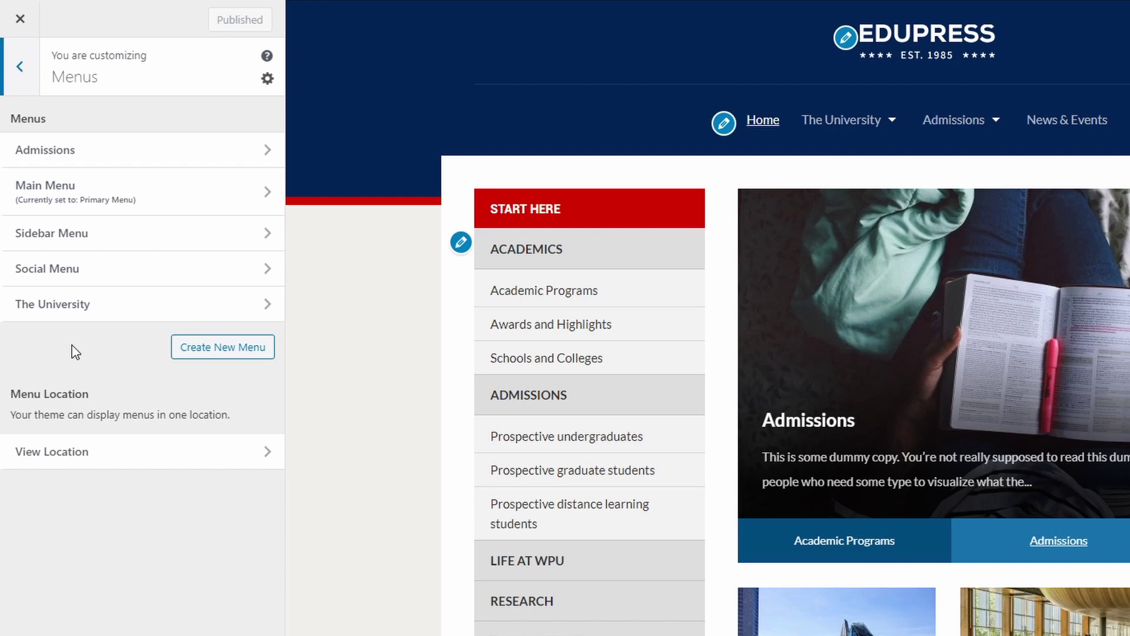
{"action": "left_click", "coordinate": [78, 451]}
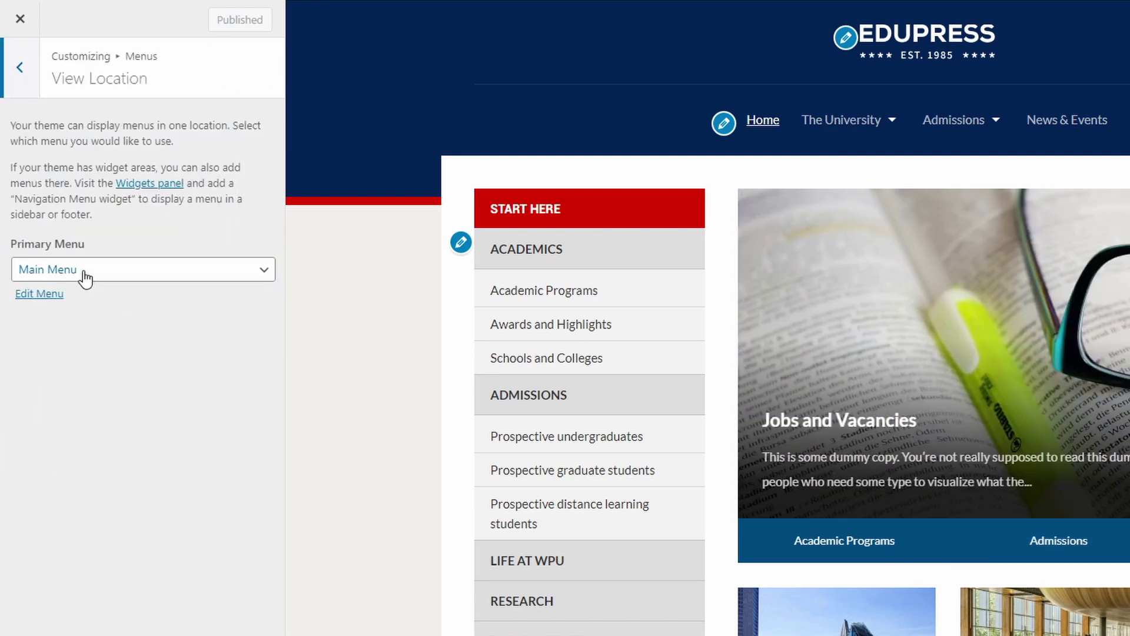
{"action": "left_click", "coordinate": [24, 89]}
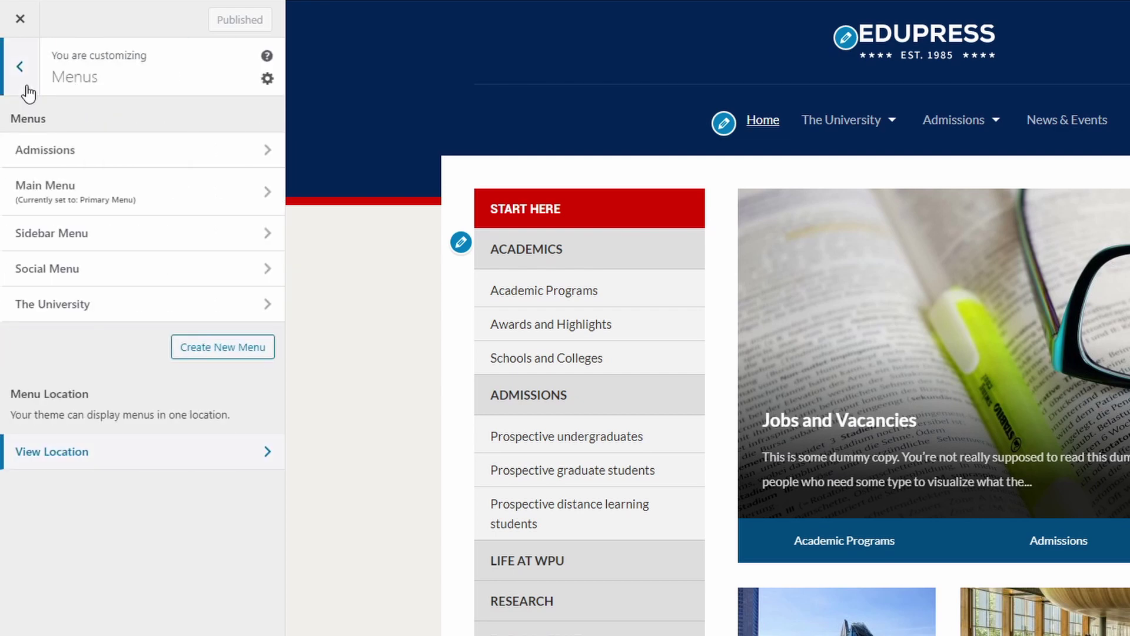
{"action": "left_click", "coordinate": [24, 76]}
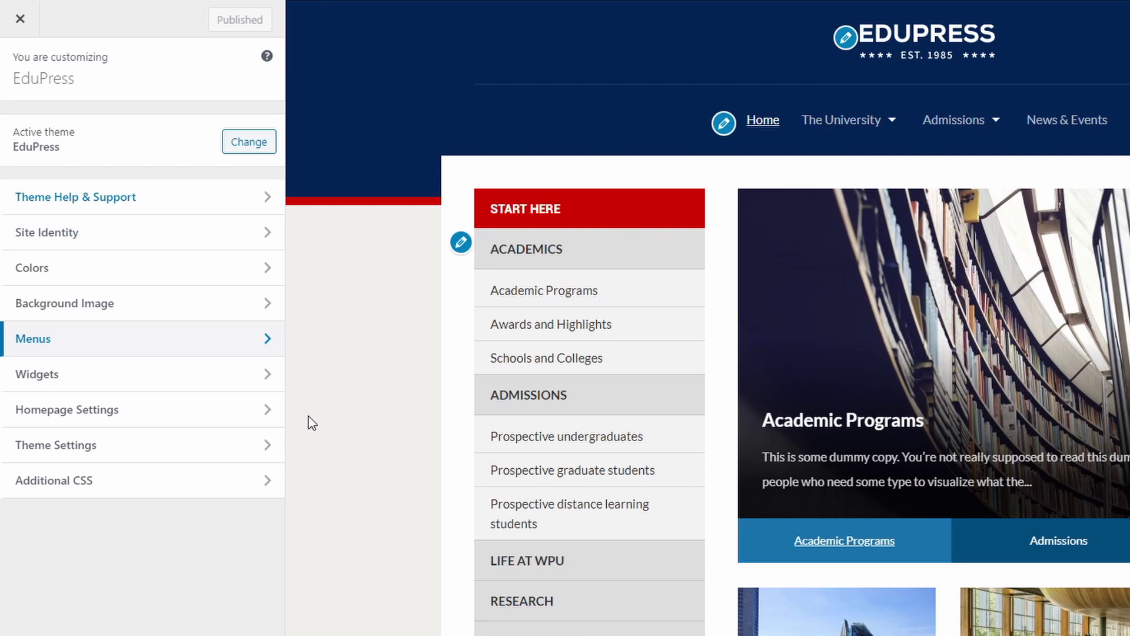
In Theme Settings > Featured Content, hide and then re-show the featured pages tabs section.
{"action": "left_click", "coordinate": [266, 449]}
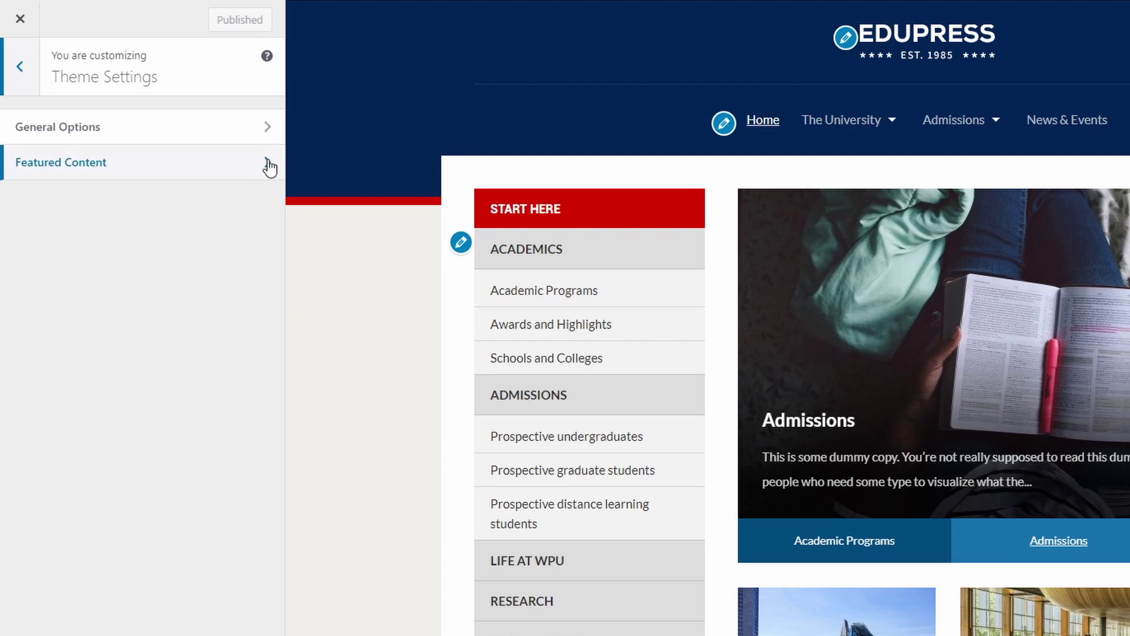
{"action": "left_click", "coordinate": [270, 168]}
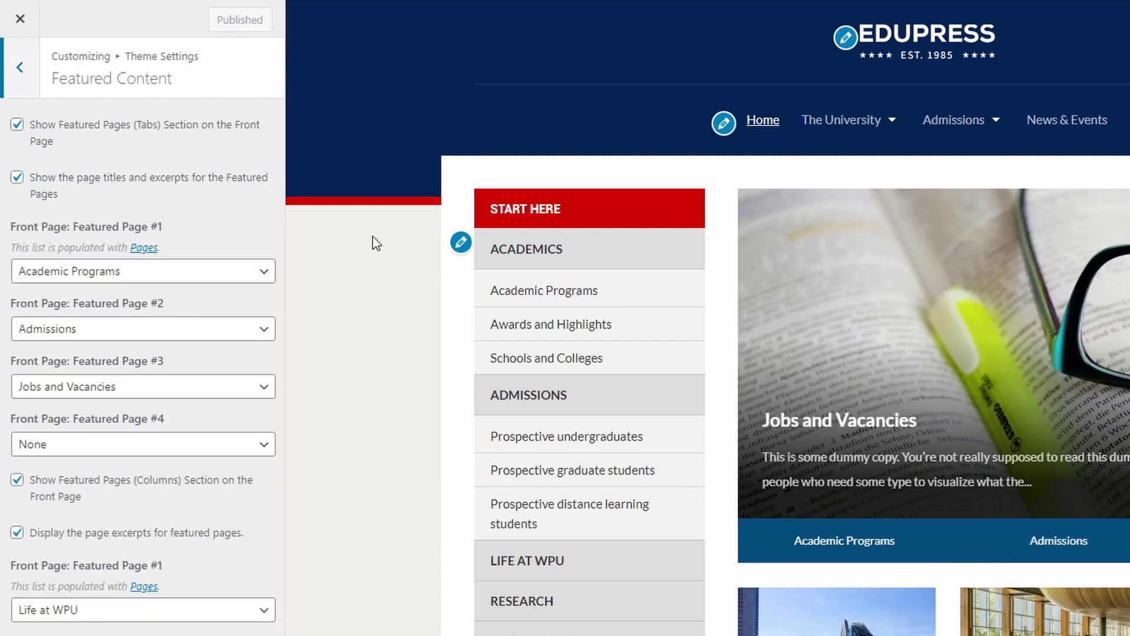
{"action": "left_click", "coordinate": [169, 132]}
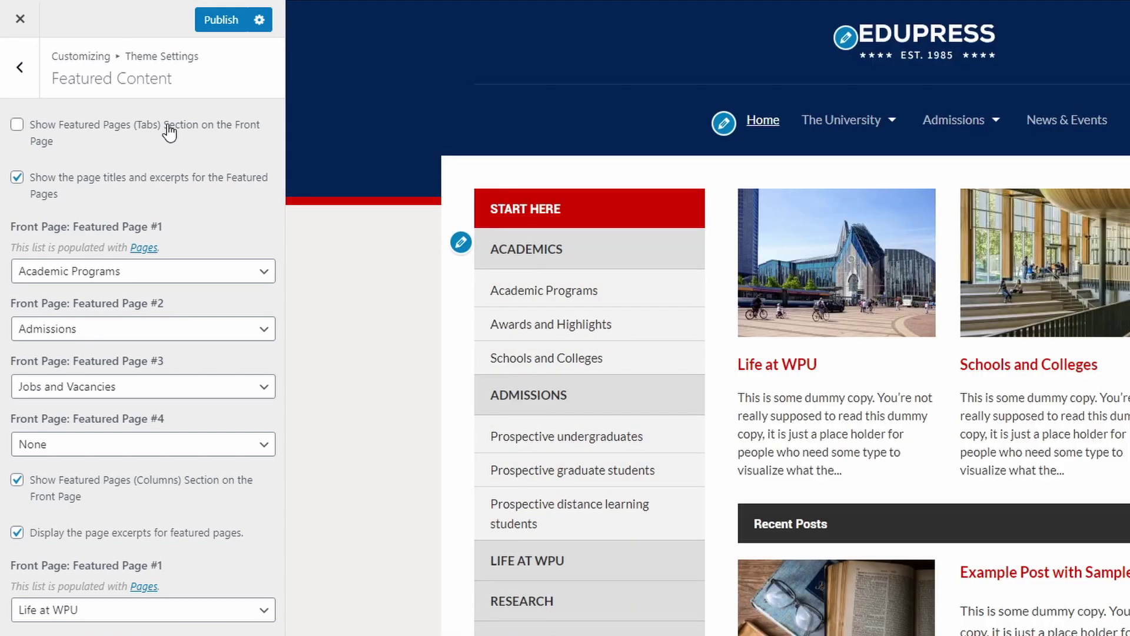
{"action": "left_click", "coordinate": [169, 132]}
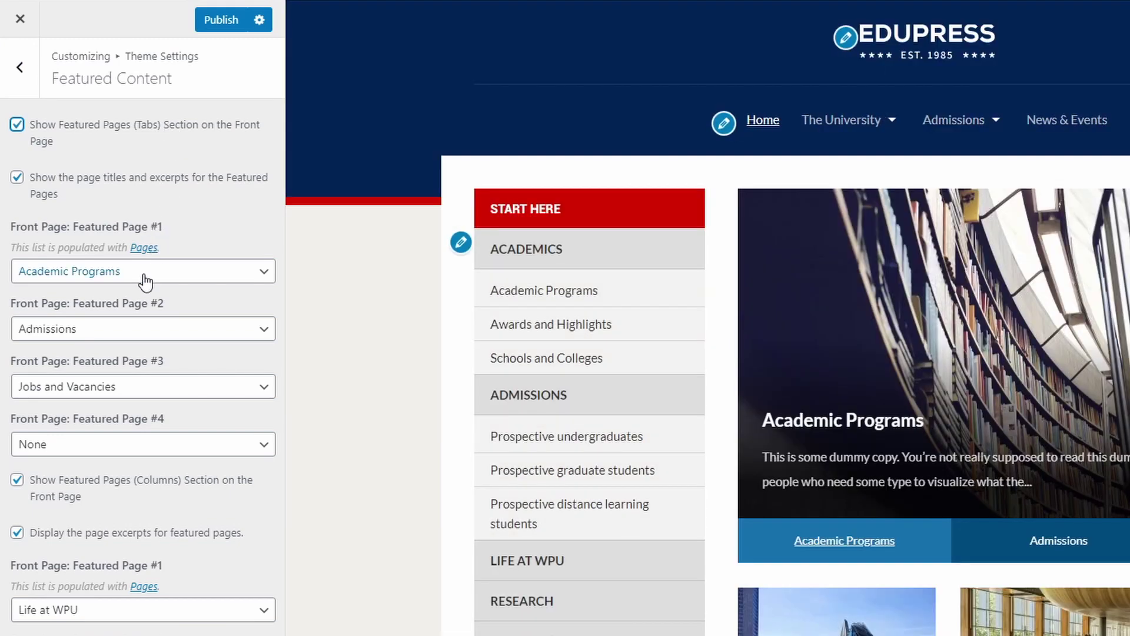
Keep Academic Programs, Admissions and Jobs and Vacancies as featured tabs 1–3, leaving tab #4 at None.
{"action": "left_click", "coordinate": [145, 281]}
{"action": "left_click", "coordinate": [144, 280]}
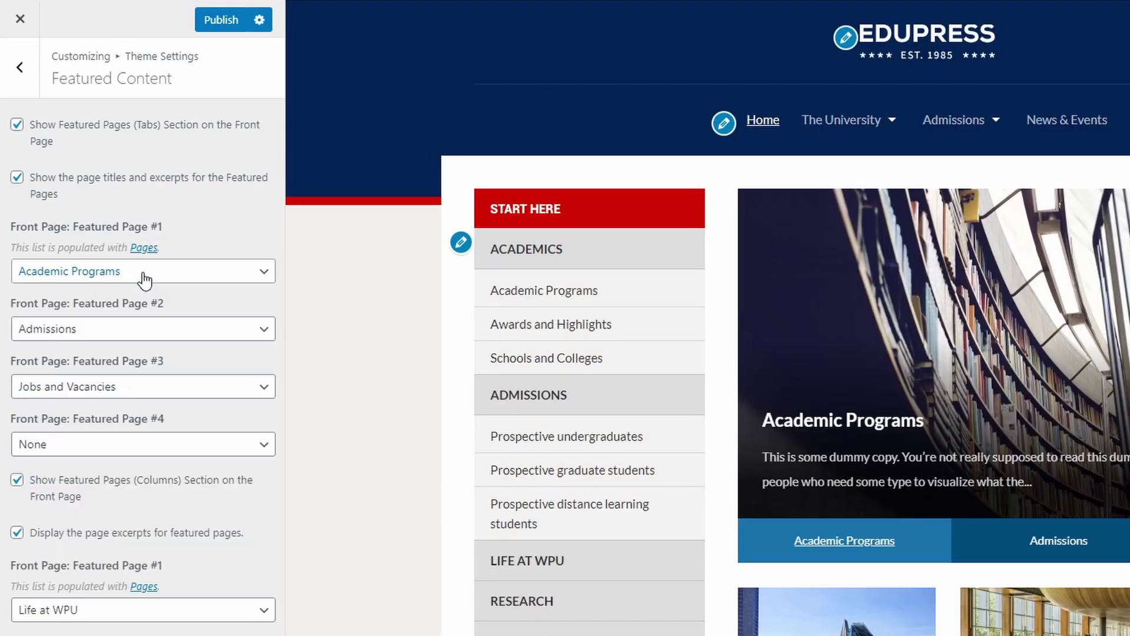
{"action": "left_click", "coordinate": [133, 331]}
{"action": "left_click", "coordinate": [132, 330]}
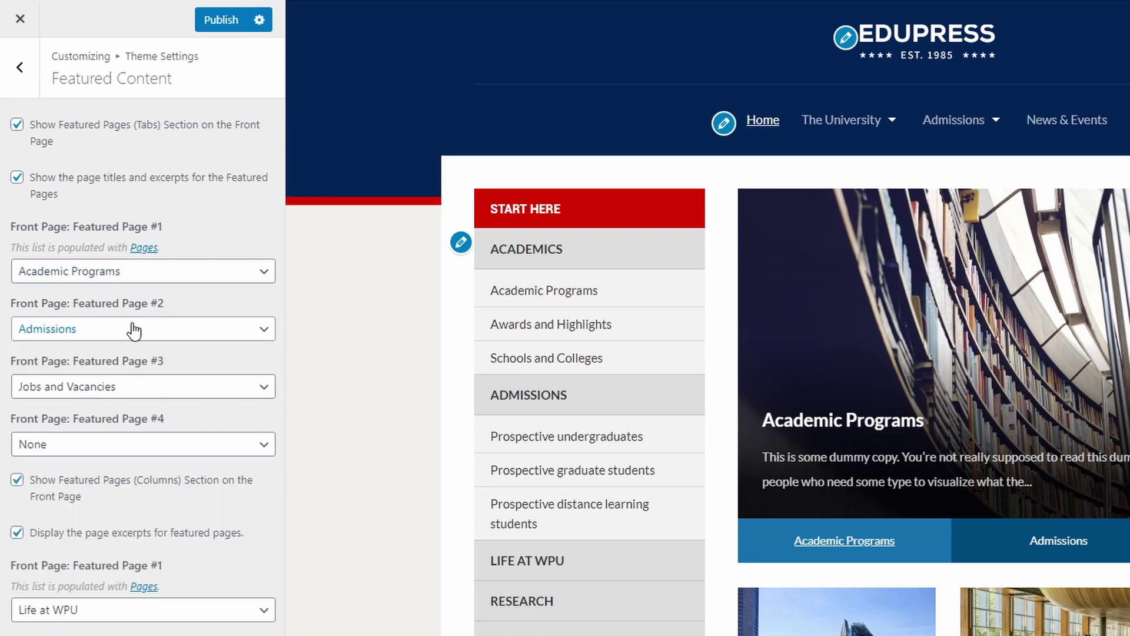
{"action": "left_click", "coordinate": [132, 389]}
{"action": "left_click", "coordinate": [131, 393]}
{"action": "left_click", "coordinate": [115, 443]}
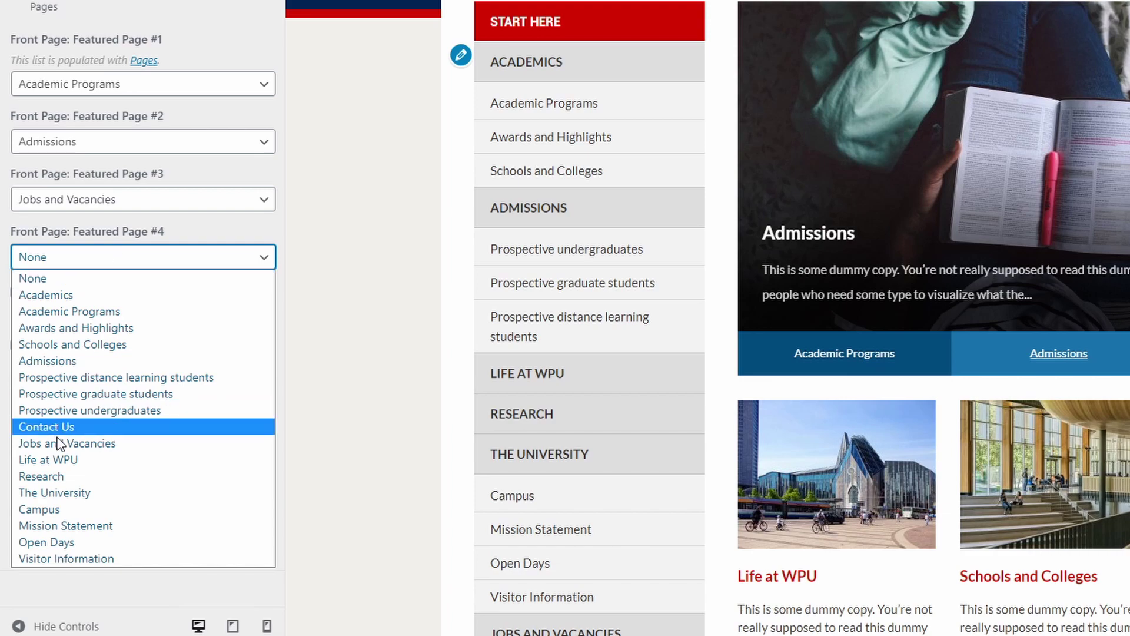
{"action": "left_click", "coordinate": [56, 459]}
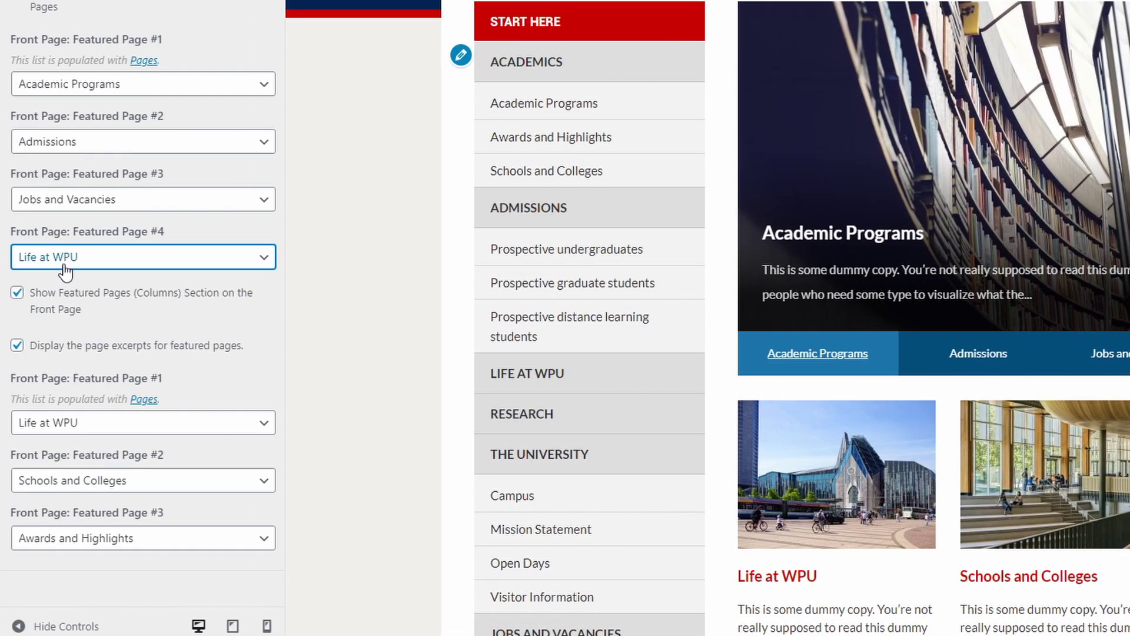
{"action": "left_click", "coordinate": [61, 257]}
{"action": "left_click", "coordinate": [56, 277]}
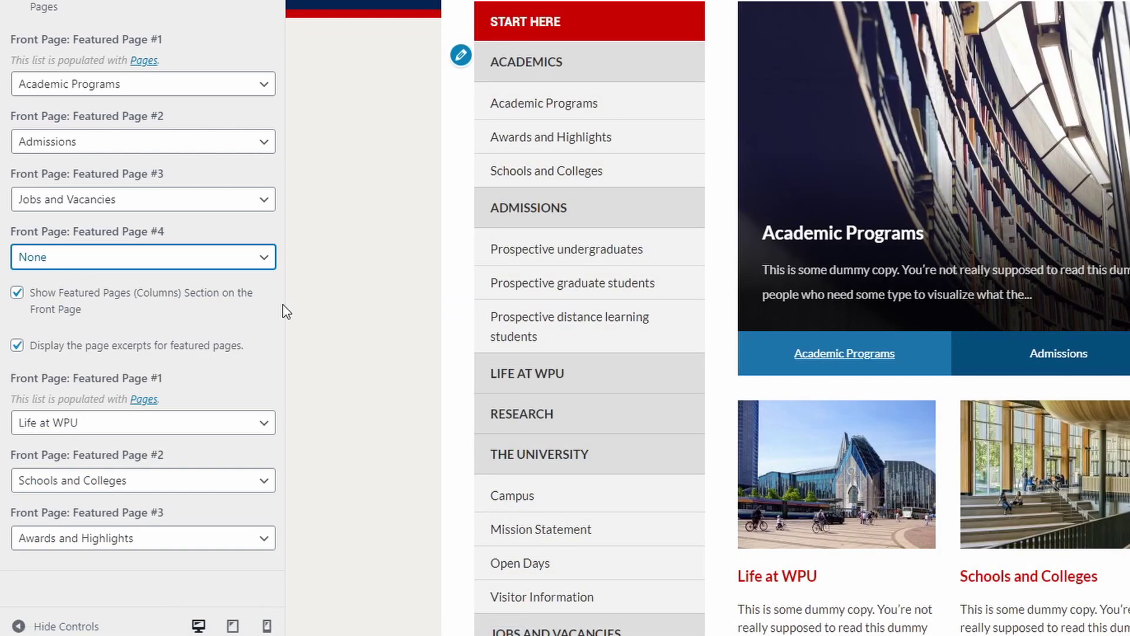
Set the featured columns with Life at WPU as first page and Campus as third.
{"action": "scroll", "coordinate": [432, 323], "scroll_direction": "down", "scroll_amount": 5}
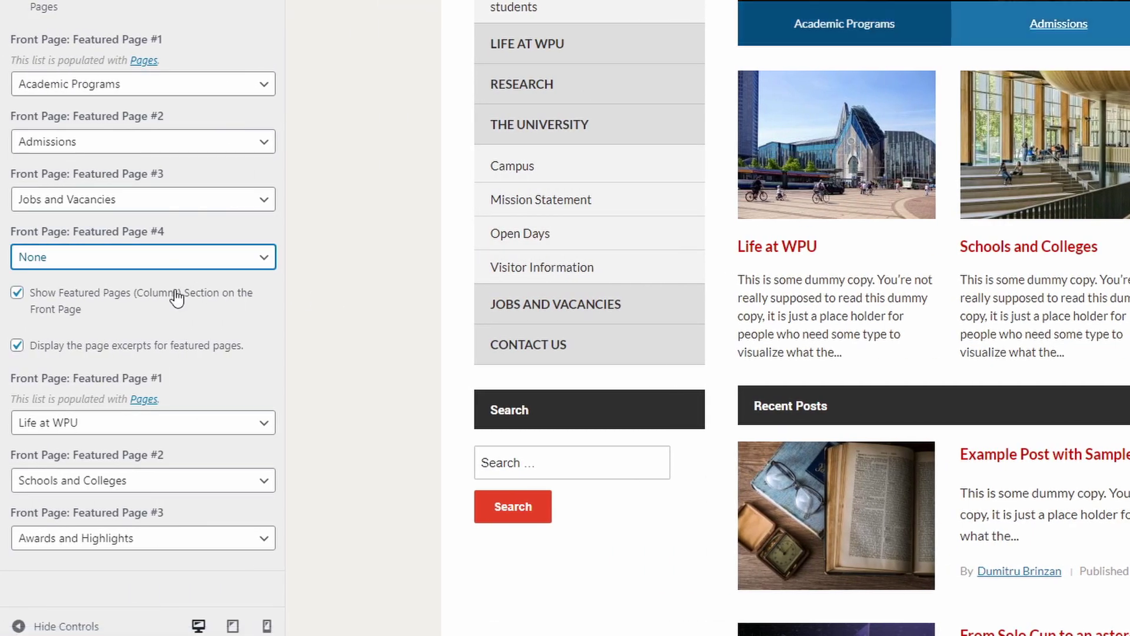
{"action": "left_click", "coordinate": [177, 297]}
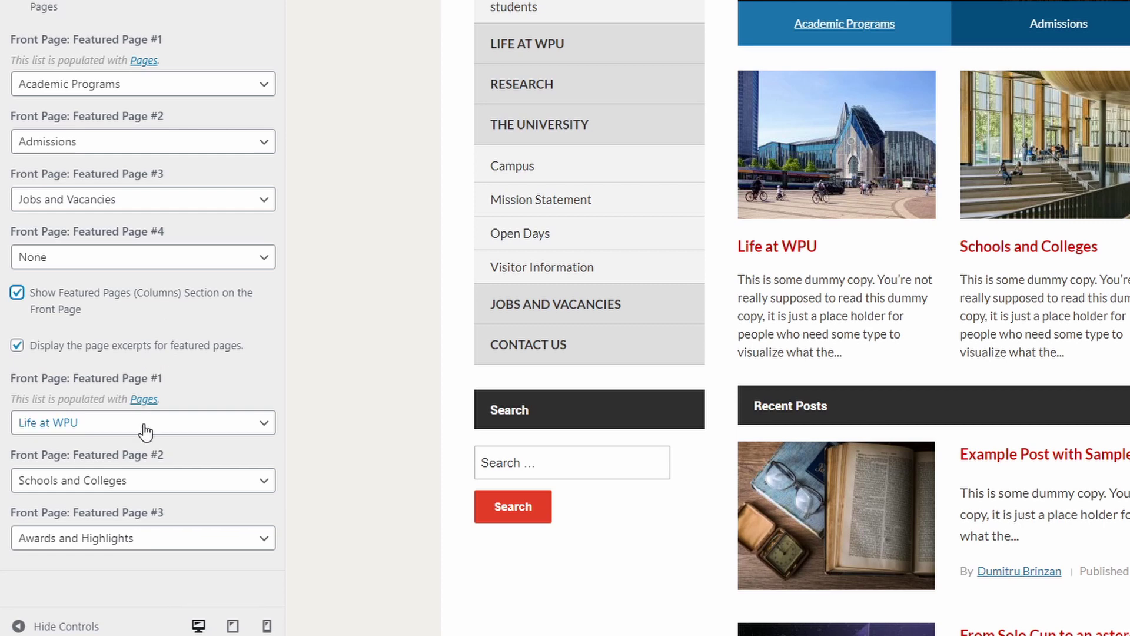
{"action": "left_click", "coordinate": [145, 432]}
{"action": "left_click", "coordinate": [144, 430]}
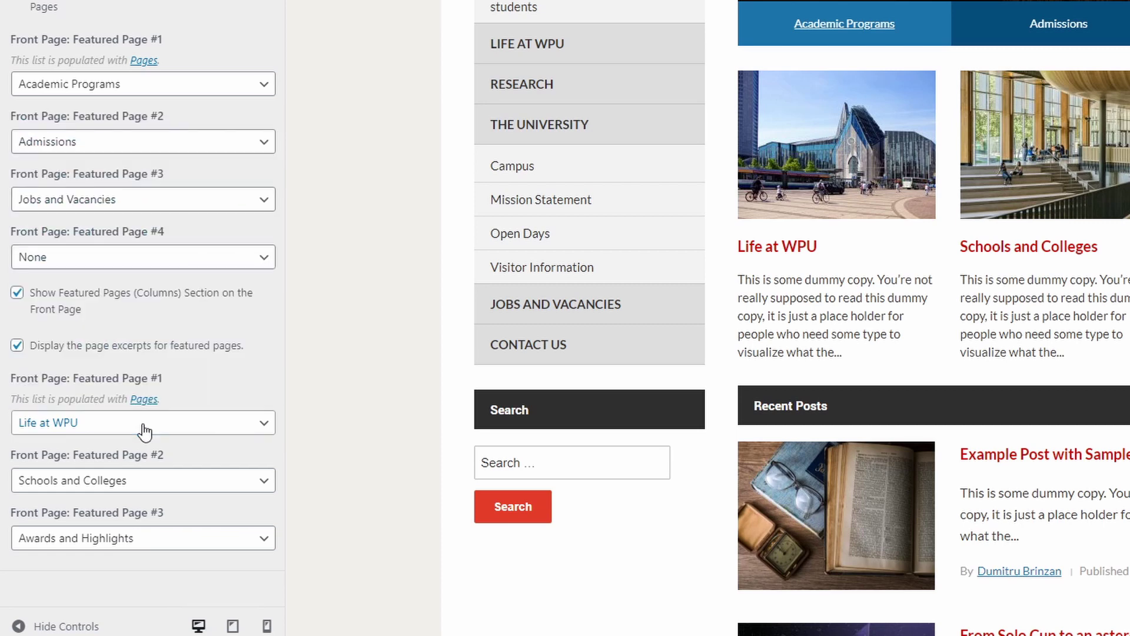
{"action": "left_click", "coordinate": [130, 348]}
{"action": "left_click", "coordinate": [131, 538]}
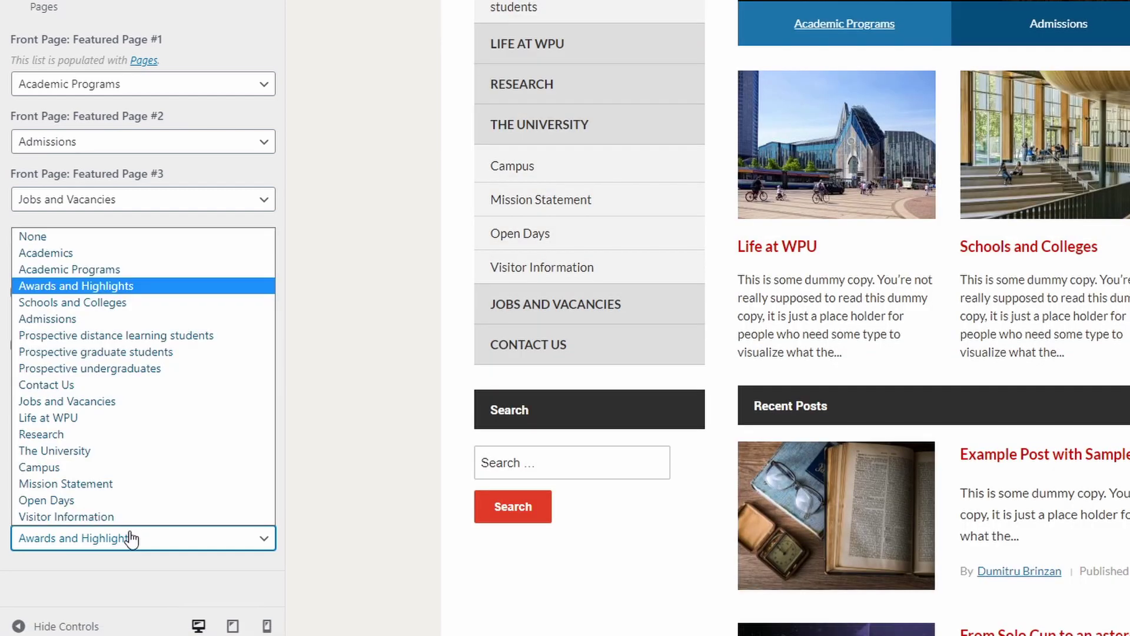
{"action": "left_click", "coordinate": [66, 467]}
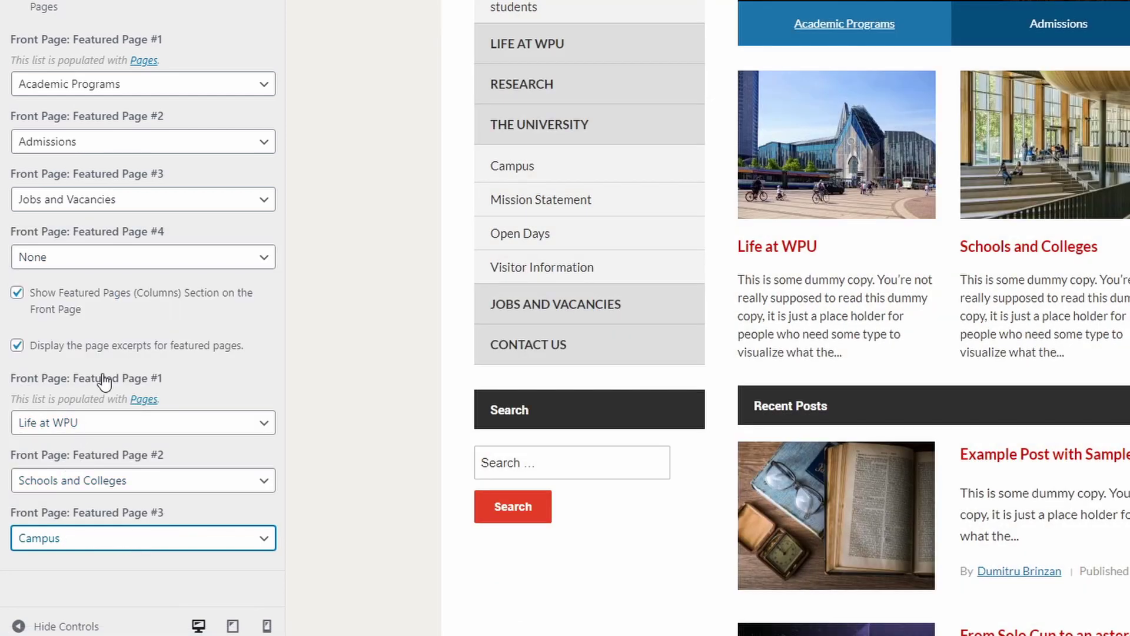
Turn the featured page excerpts back on and publish the featured content settings.
{"action": "left_click", "coordinate": [142, 351]}
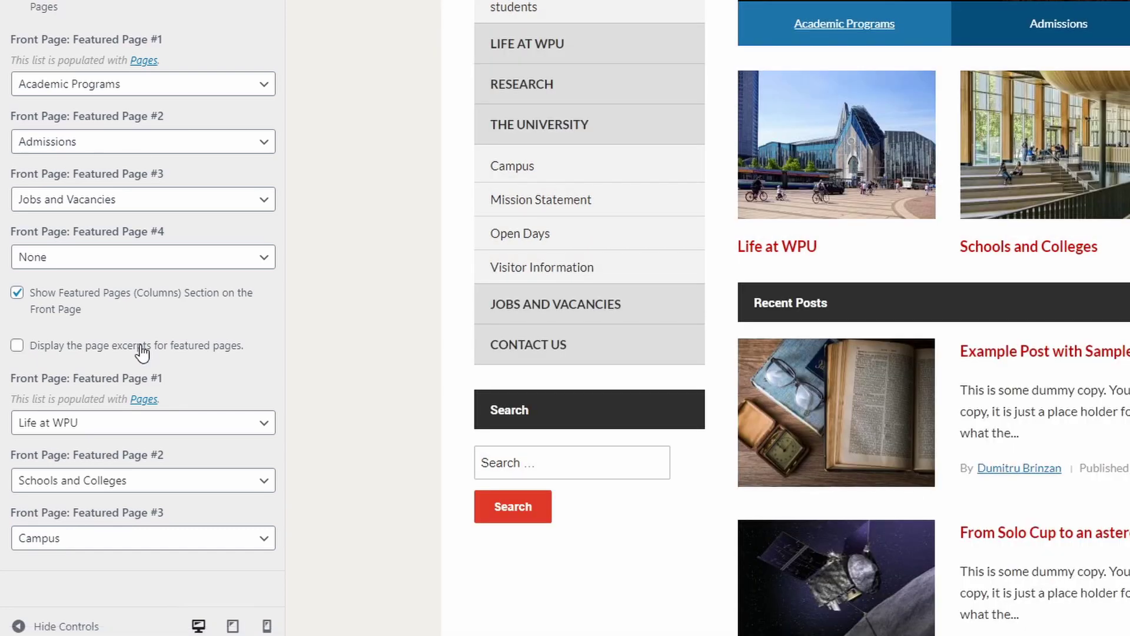
{"action": "left_click", "coordinate": [143, 347]}
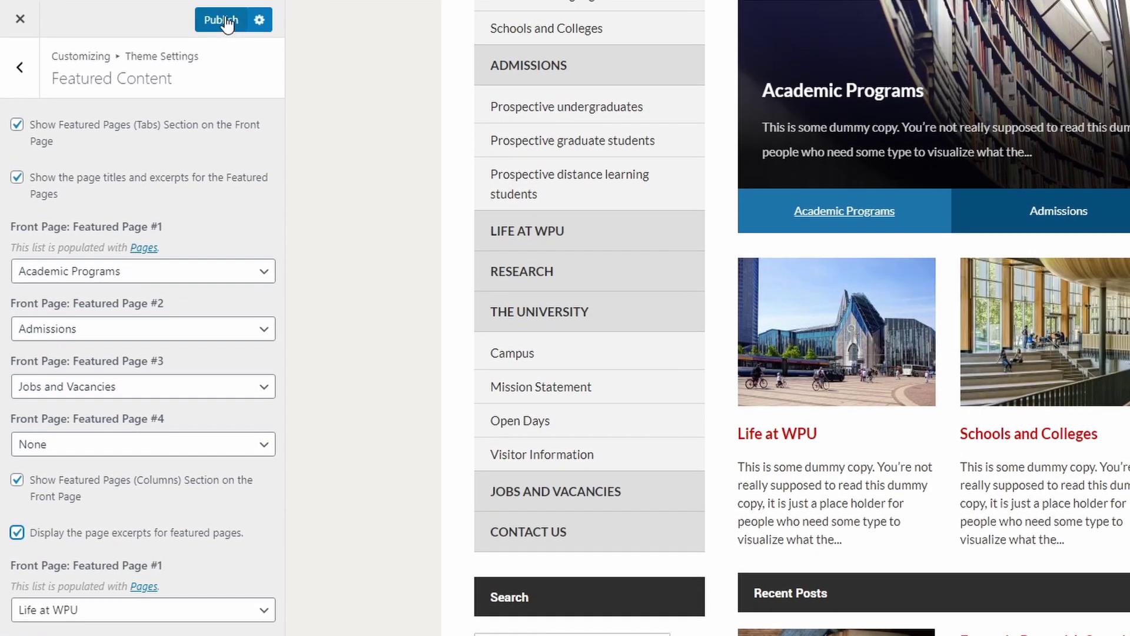
{"action": "left_click", "coordinate": [227, 22]}
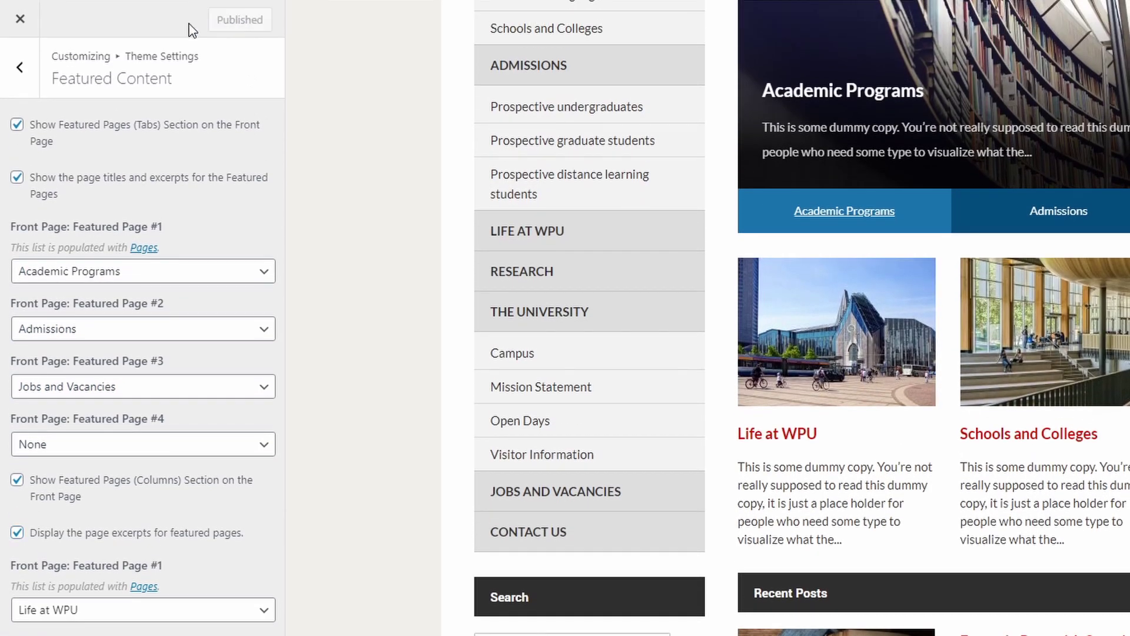
Close the Customizer and start a new page titled 'Example Page'.
{"action": "left_click", "coordinate": [21, 24]}
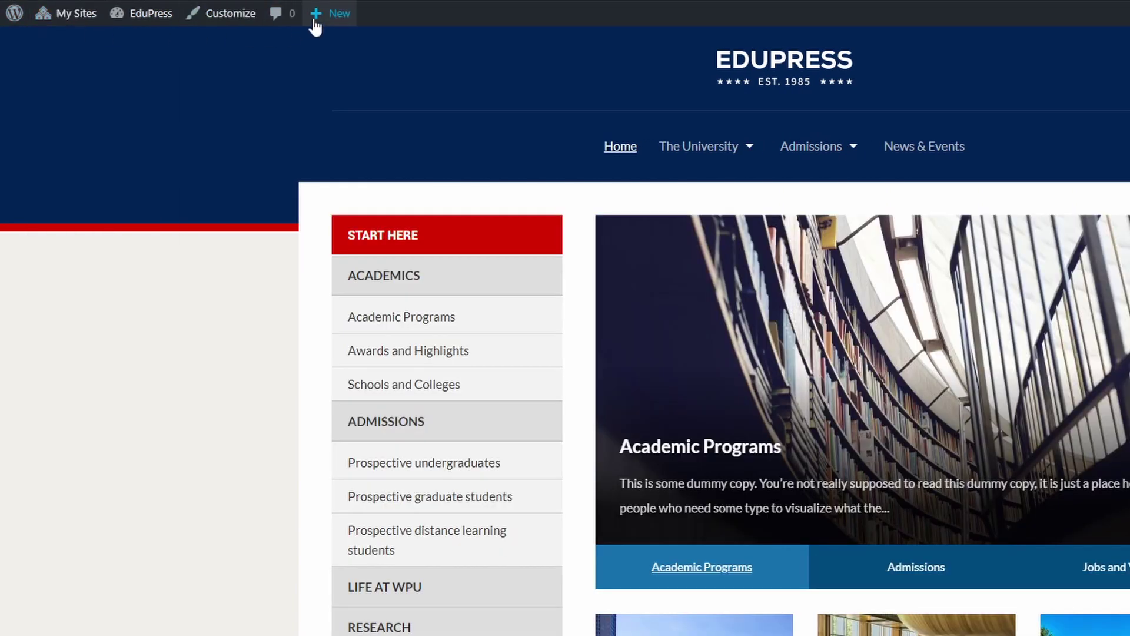
{"action": "mouse_move", "coordinate": [328, 22]}
{"action": "left_click", "coordinate": [323, 86]}
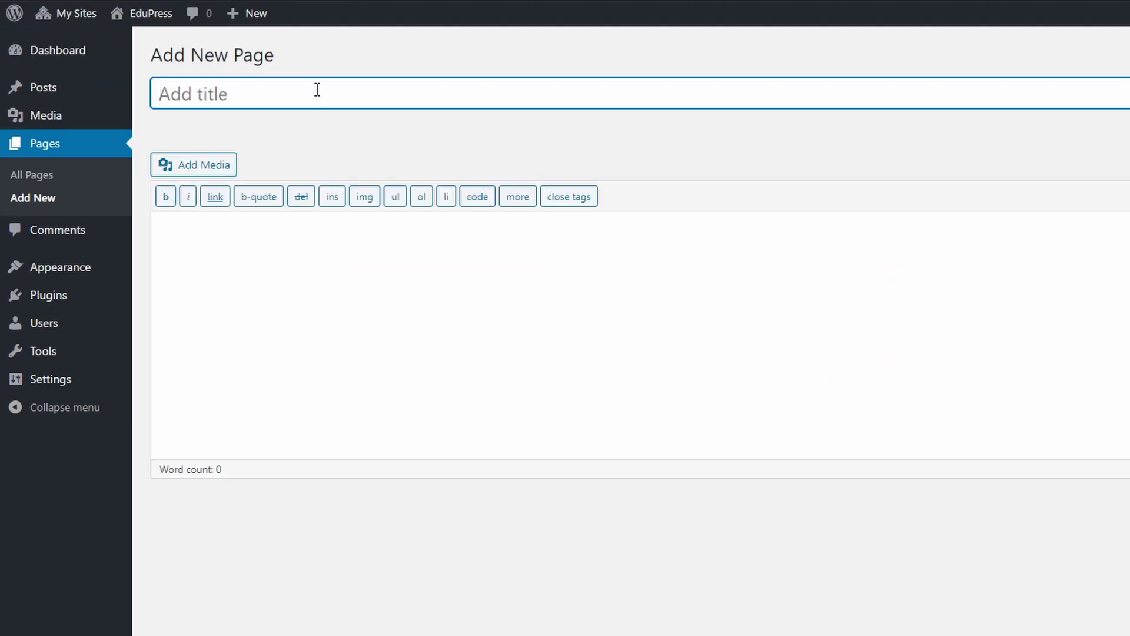
{"action": "type", "text": "Exa"}
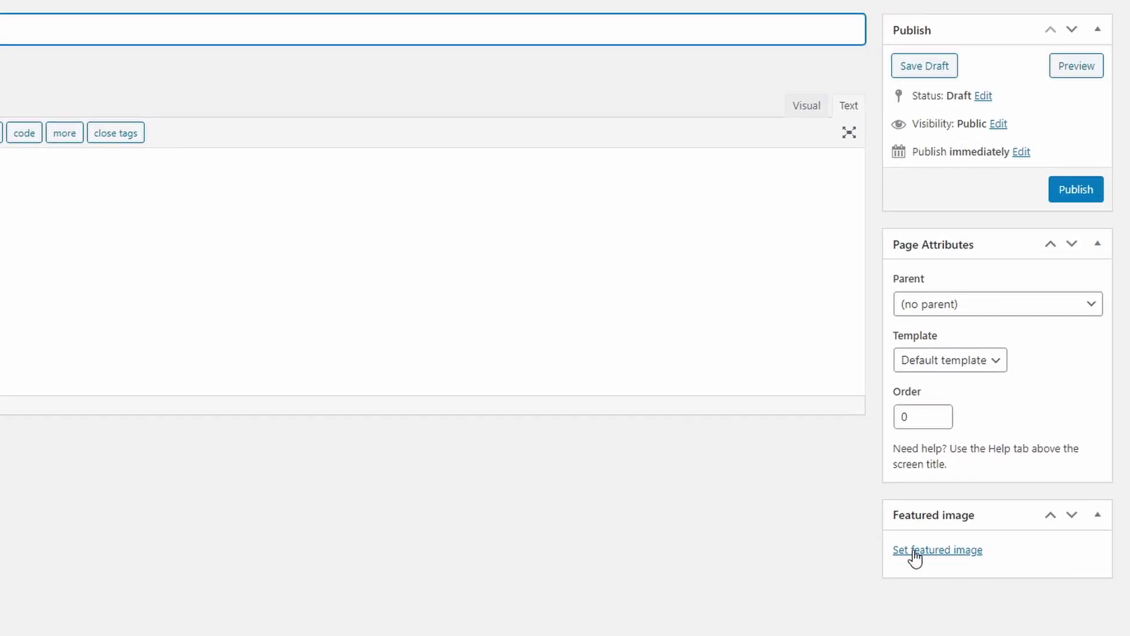
Set the bookshelf photo as the page's featured image and publish the page.
{"action": "left_click", "coordinate": [914, 552]}
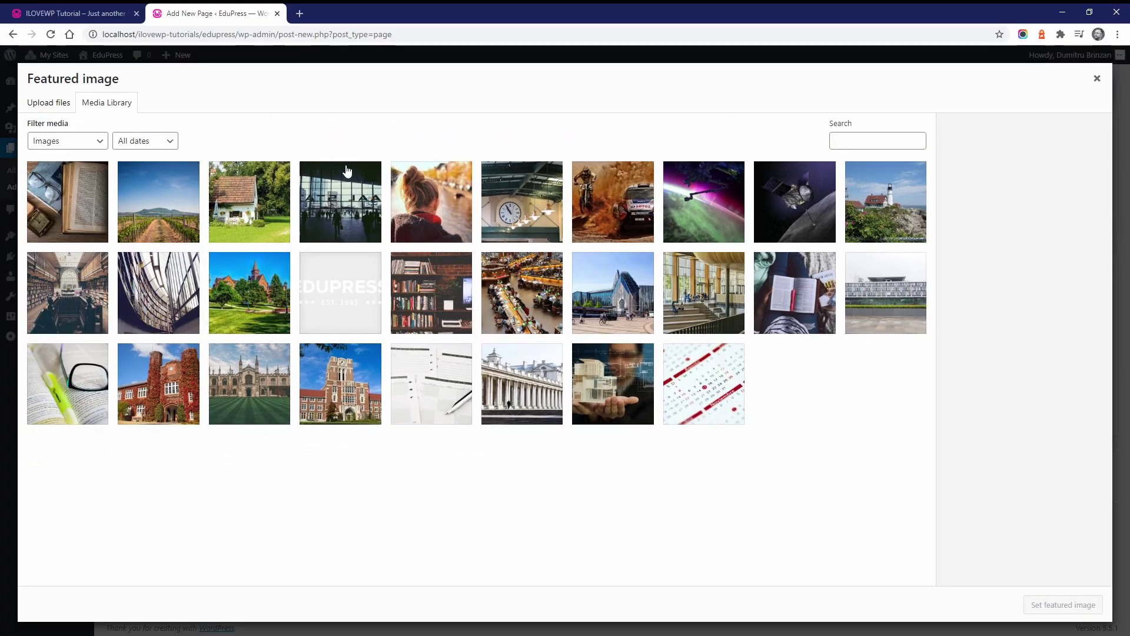
{"action": "left_click", "coordinate": [452, 281]}
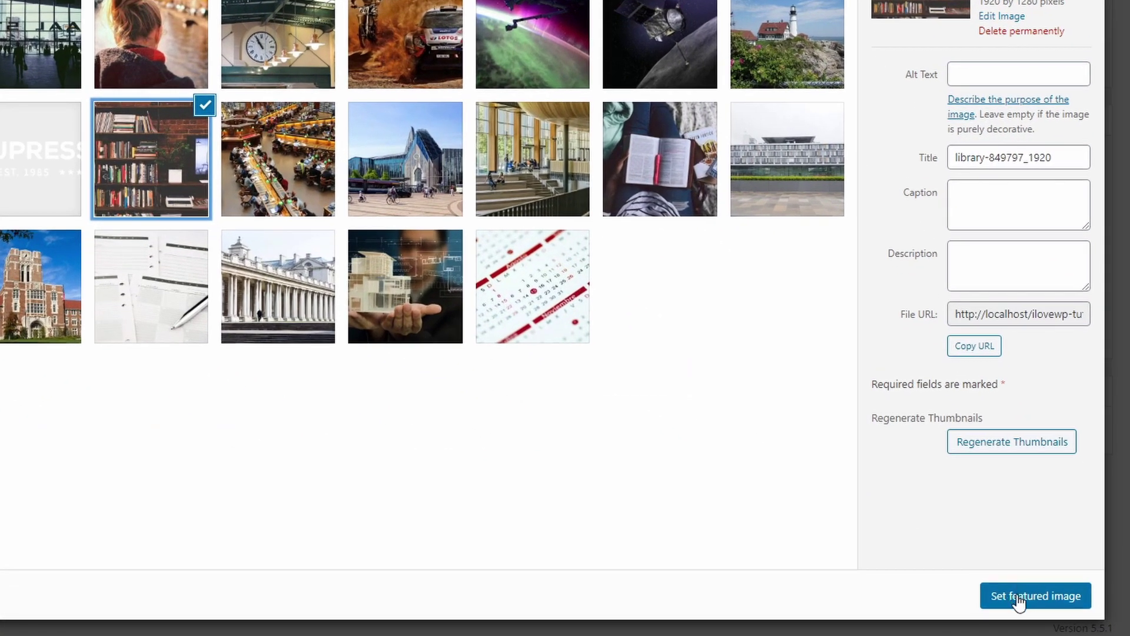
{"action": "left_click", "coordinate": [1018, 596]}
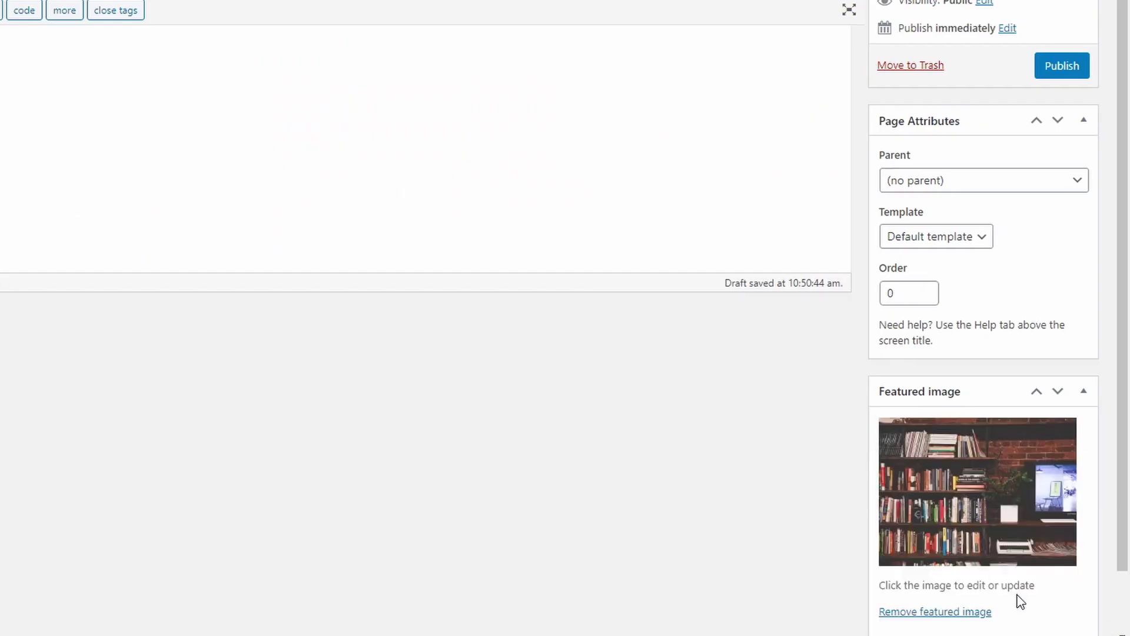
{"action": "left_click", "coordinate": [1058, 67]}
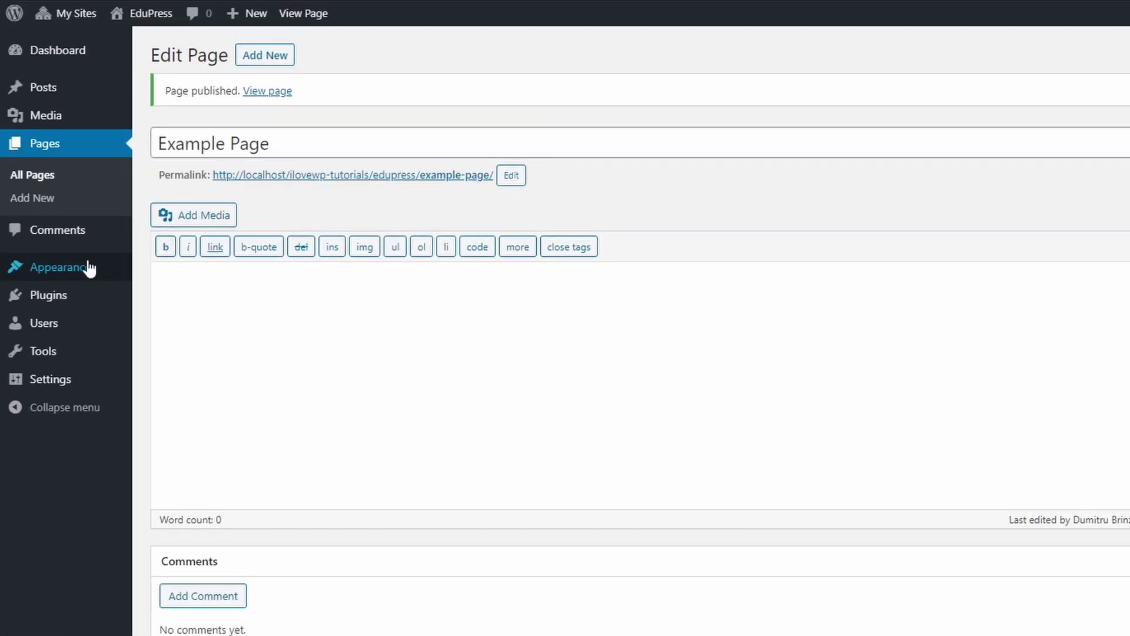
In Featured Content, make Example Page the first featured column and toggle page excerpts.
{"action": "mouse_move", "coordinate": [112, 275]}
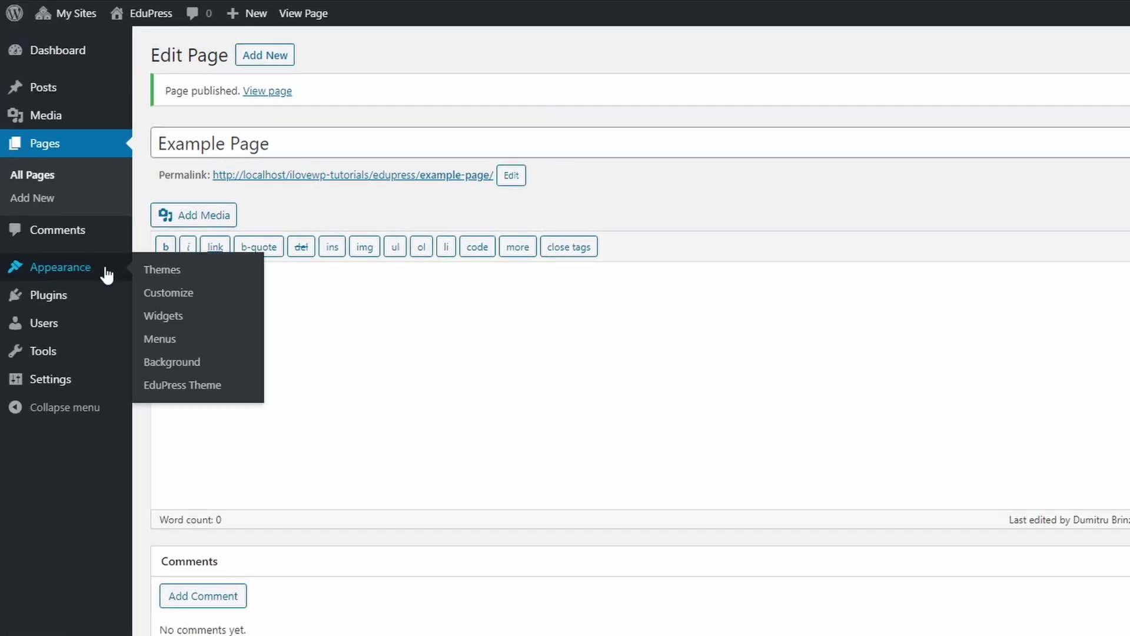
{"action": "left_click", "coordinate": [148, 297]}
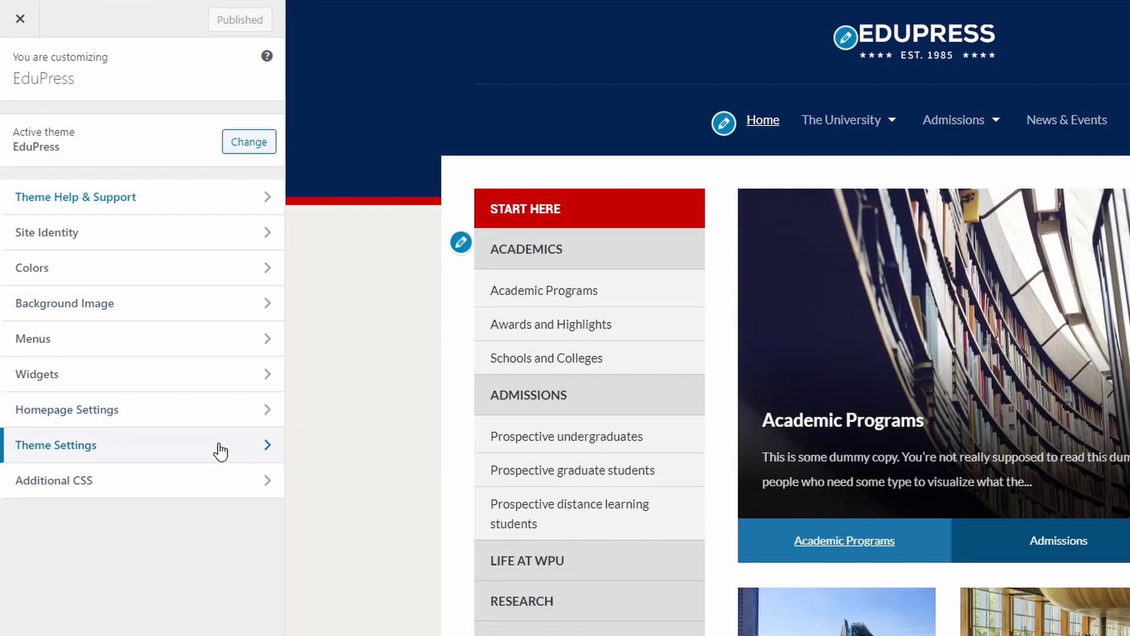
{"action": "left_click", "coordinate": [221, 451]}
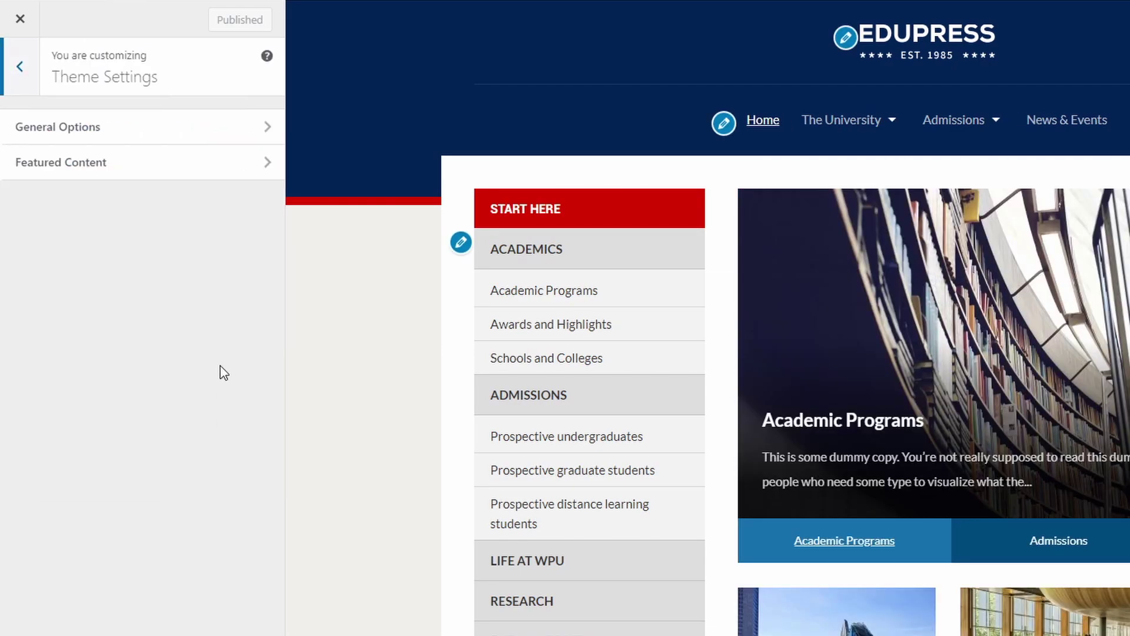
{"action": "left_click", "coordinate": [268, 177]}
{"action": "scroll", "coordinate": [407, 379], "scroll_direction": "down", "scroll_amount": 5}
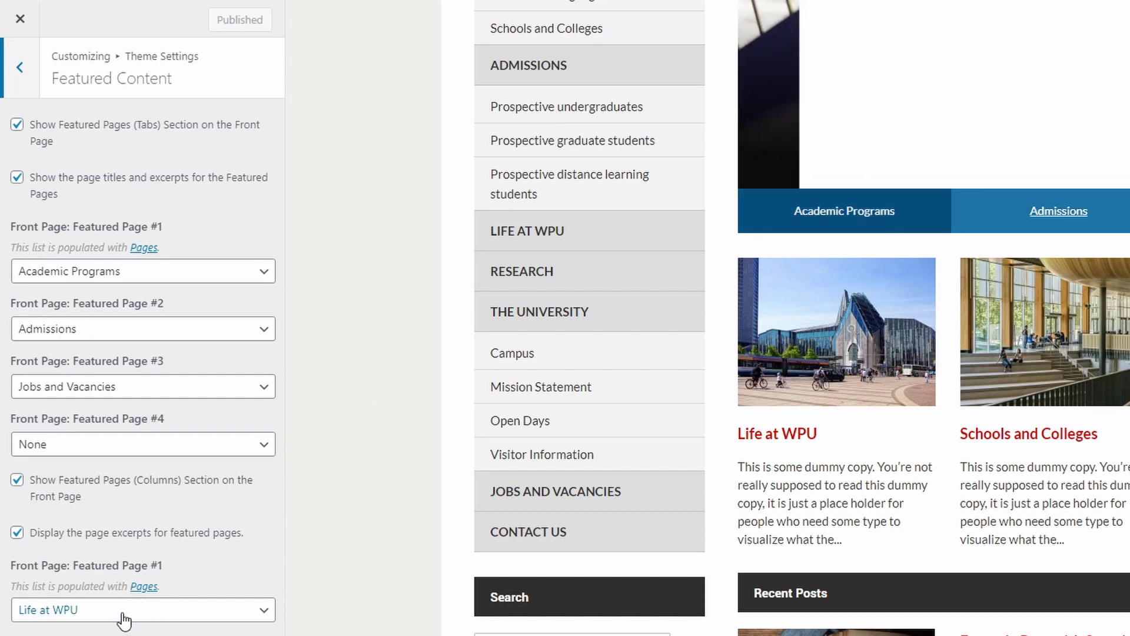
{"action": "left_click", "coordinate": [197, 609]}
{"action": "left_click", "coordinate": [90, 458]}
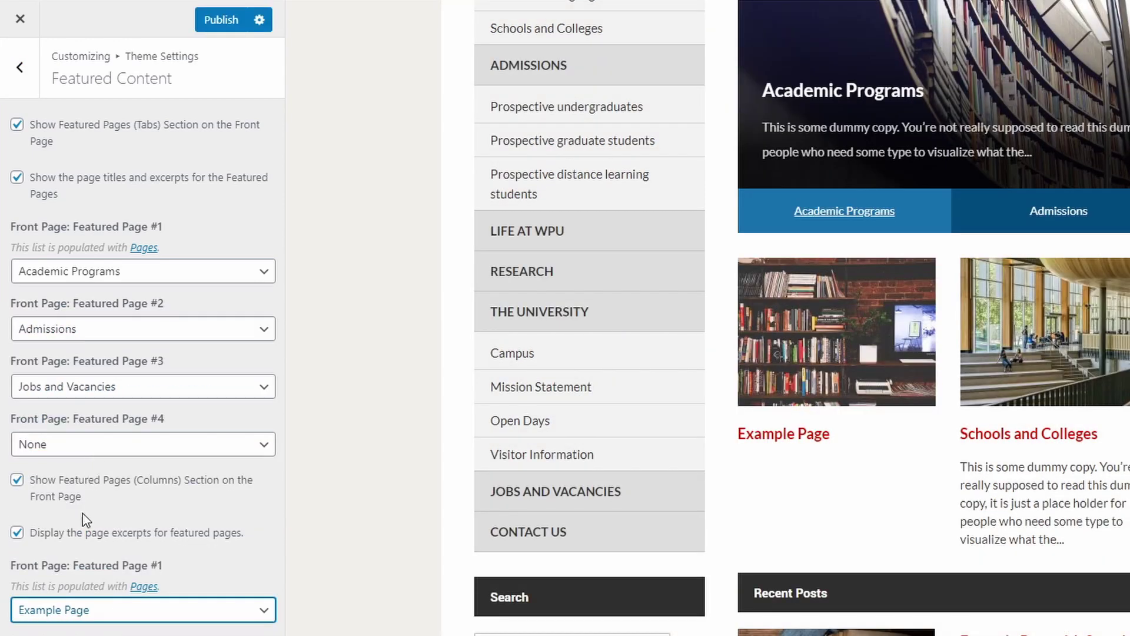
{"action": "left_click", "coordinate": [81, 532]}
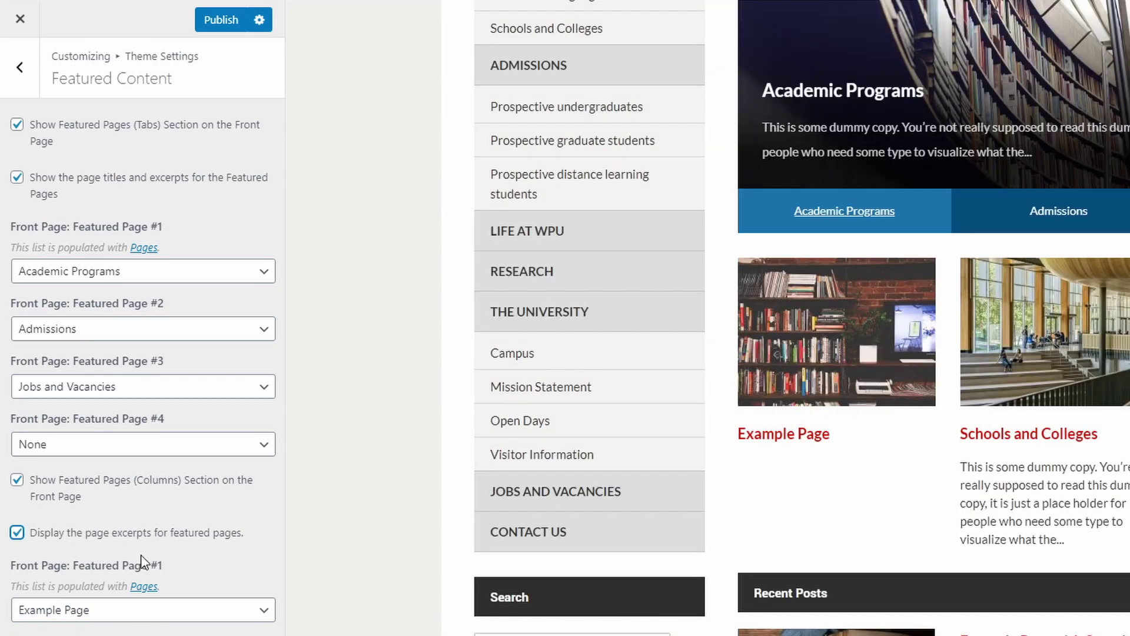
Make Example Page the first featured tab and publish the changes.
{"action": "scroll", "coordinate": [739, 523], "scroll_direction": "up", "scroll_amount": 5}
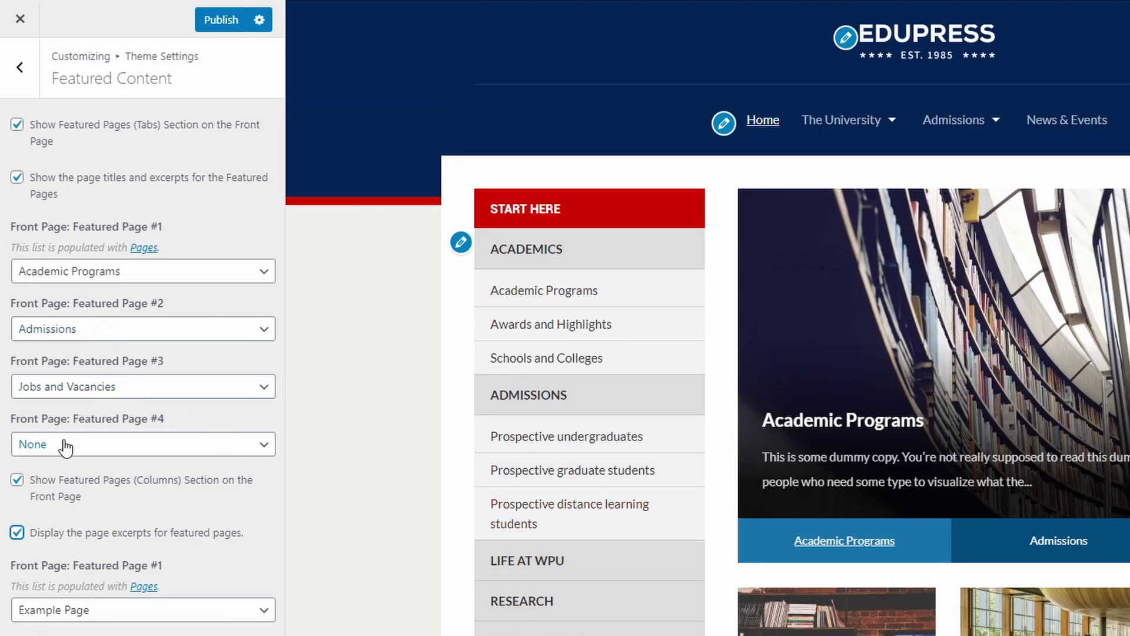
{"action": "left_click", "coordinate": [63, 271]}
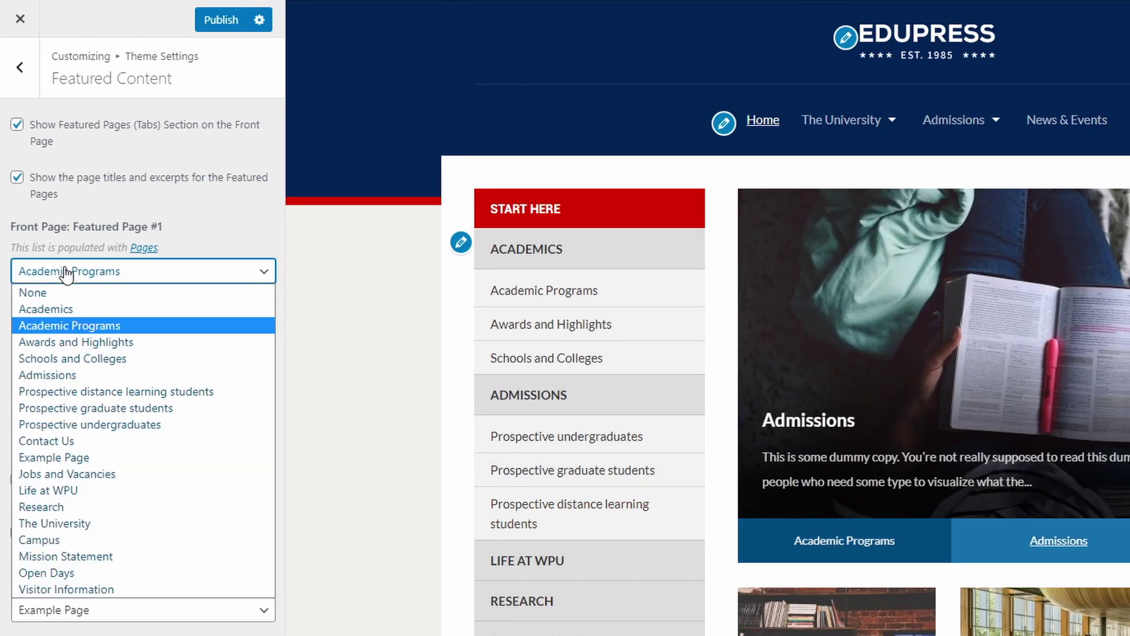
{"action": "left_click", "coordinate": [68, 457]}
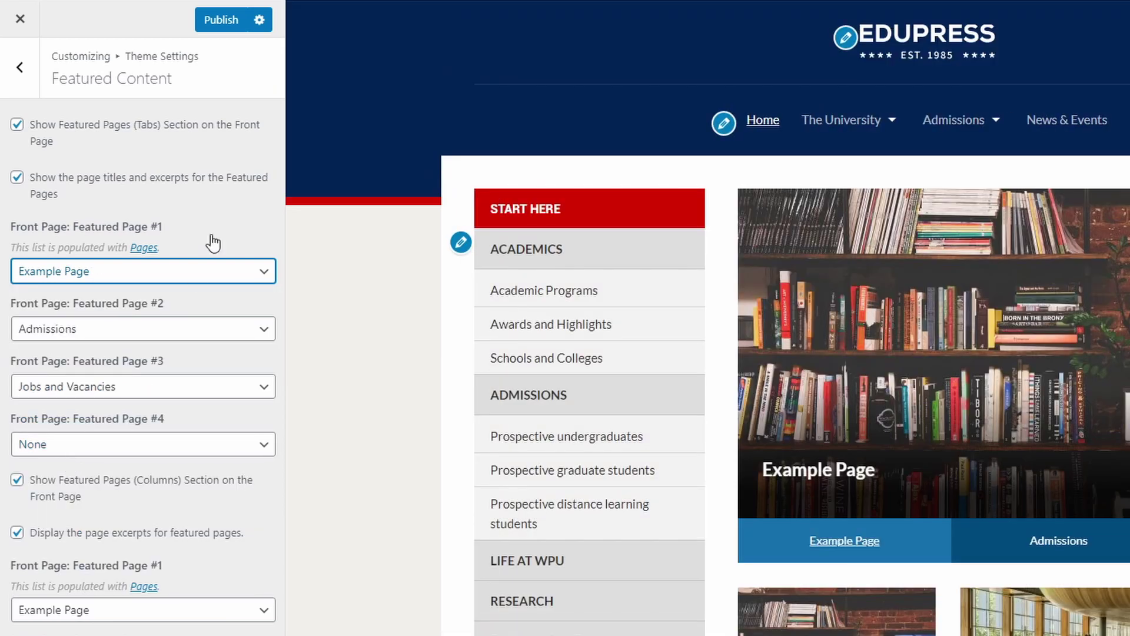
{"action": "left_click", "coordinate": [218, 29]}
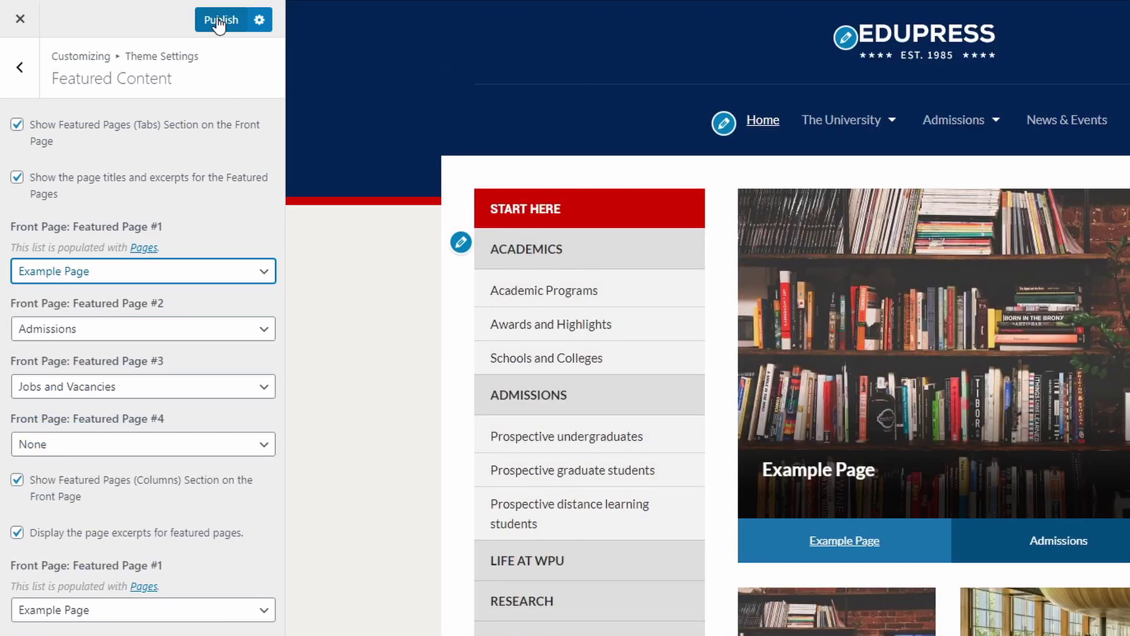
Close the Customizer and view the site's front-end homepage.
{"action": "left_click", "coordinate": [20, 19]}
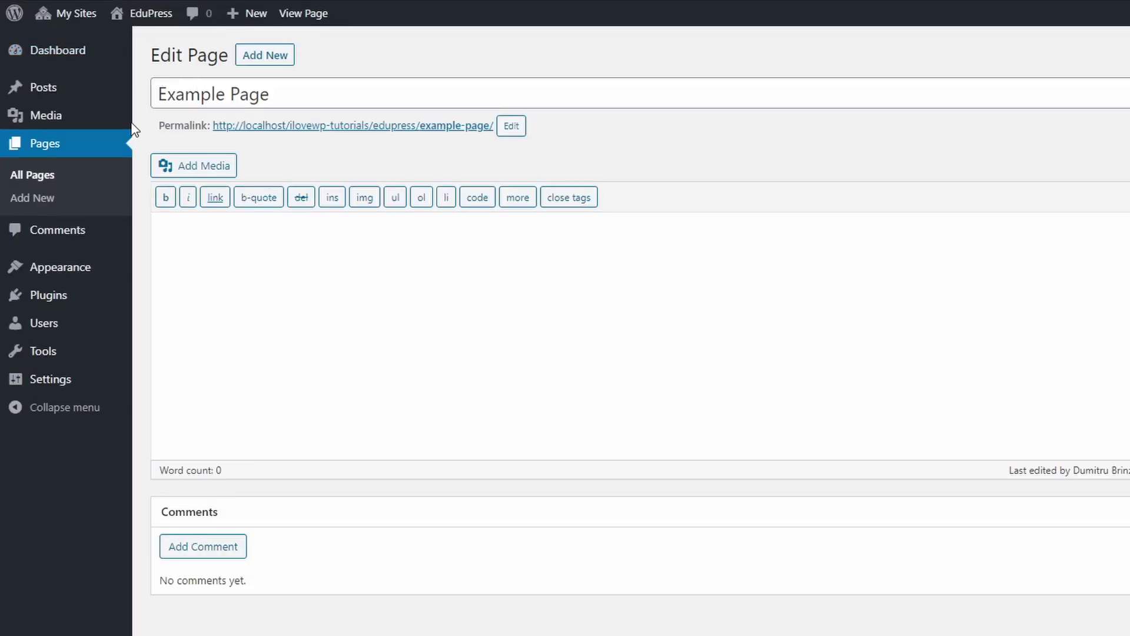
{"action": "left_click", "coordinate": [154, 18]}
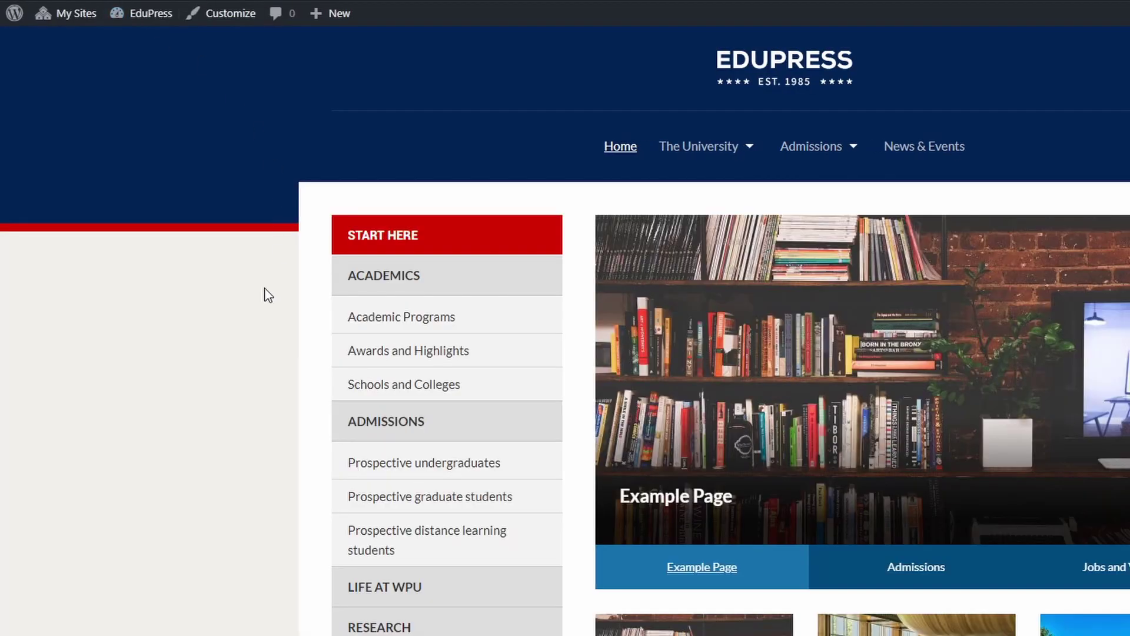
{"action": "scroll", "coordinate": [252, 313], "scroll_direction": "down", "scroll_amount": 3}
{"action": "scroll", "coordinate": [234, 366], "scroll_direction": "up", "scroll_amount": 1}
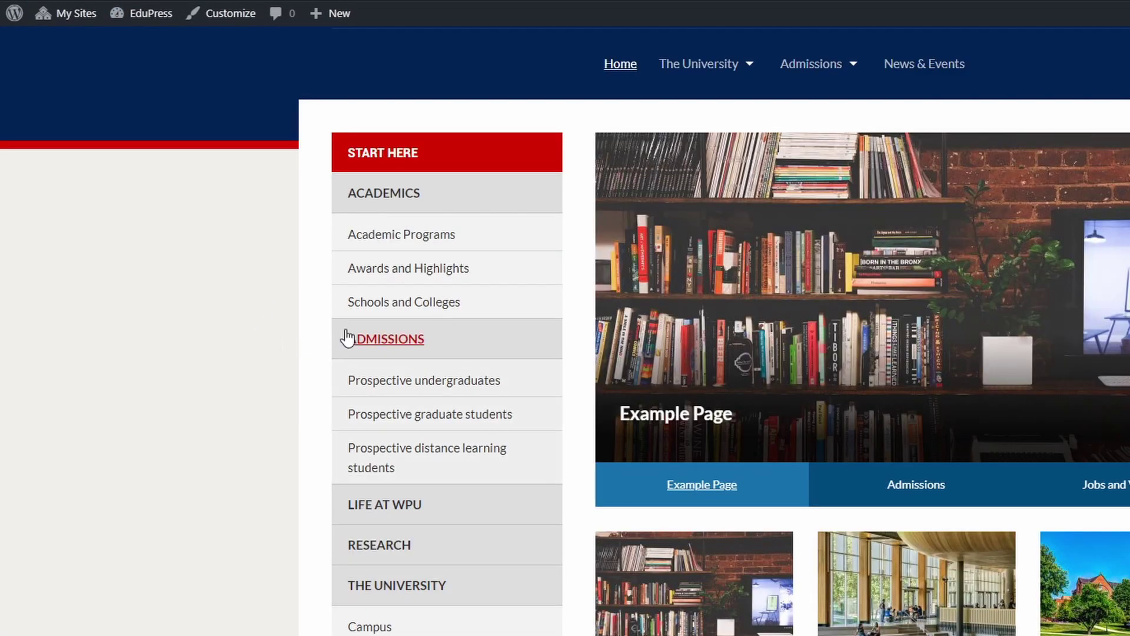
On the Widgets page, keep Sidebar Menu assigned to the Start Here navigation widget.
{"action": "mouse_move", "coordinate": [144, 17]}
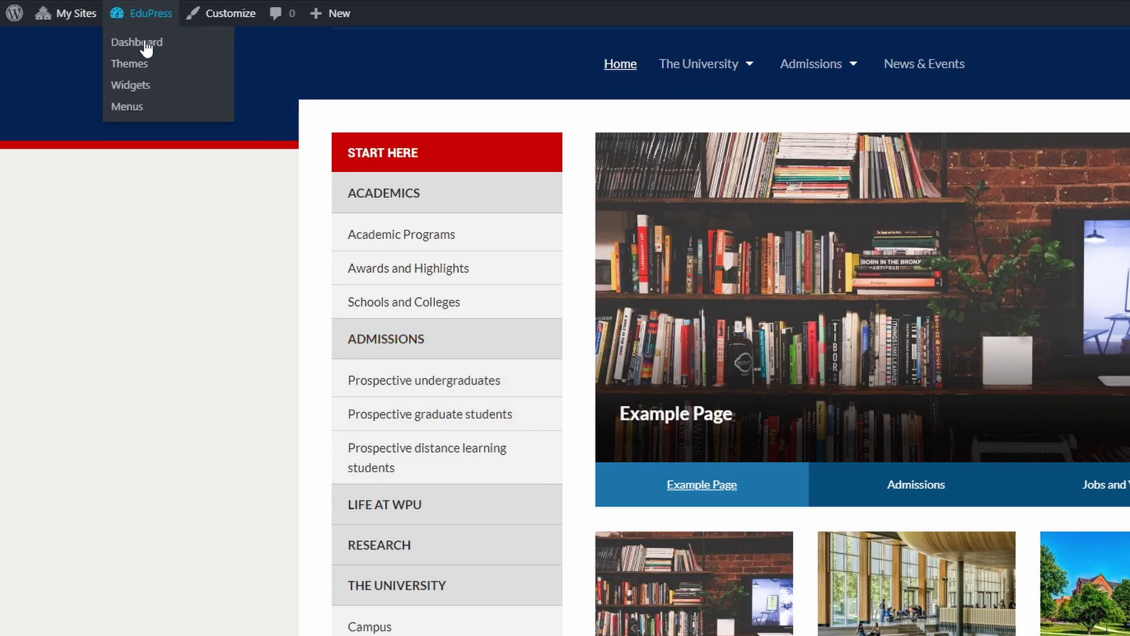
{"action": "left_click", "coordinate": [131, 86]}
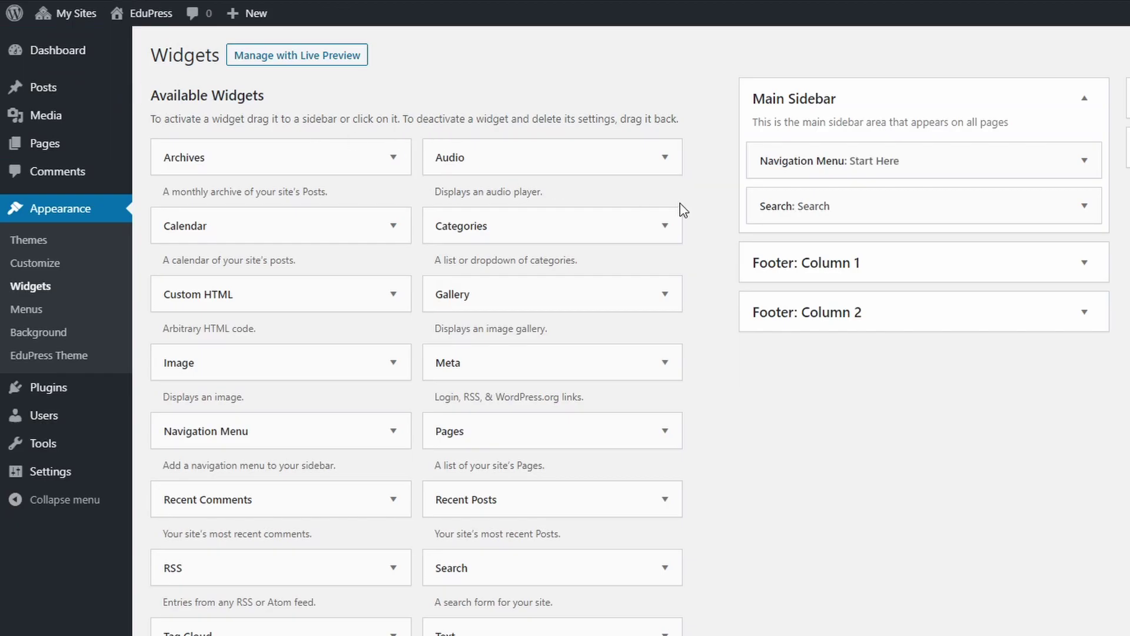
{"action": "left_click", "coordinate": [1083, 160]}
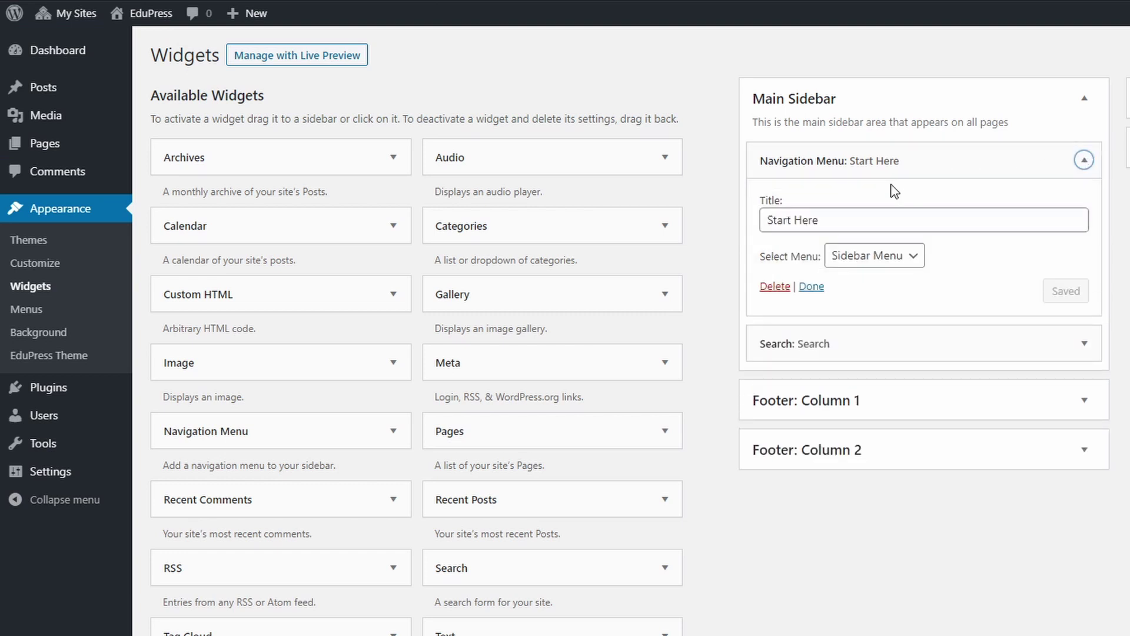
{"action": "left_click", "coordinate": [881, 259]}
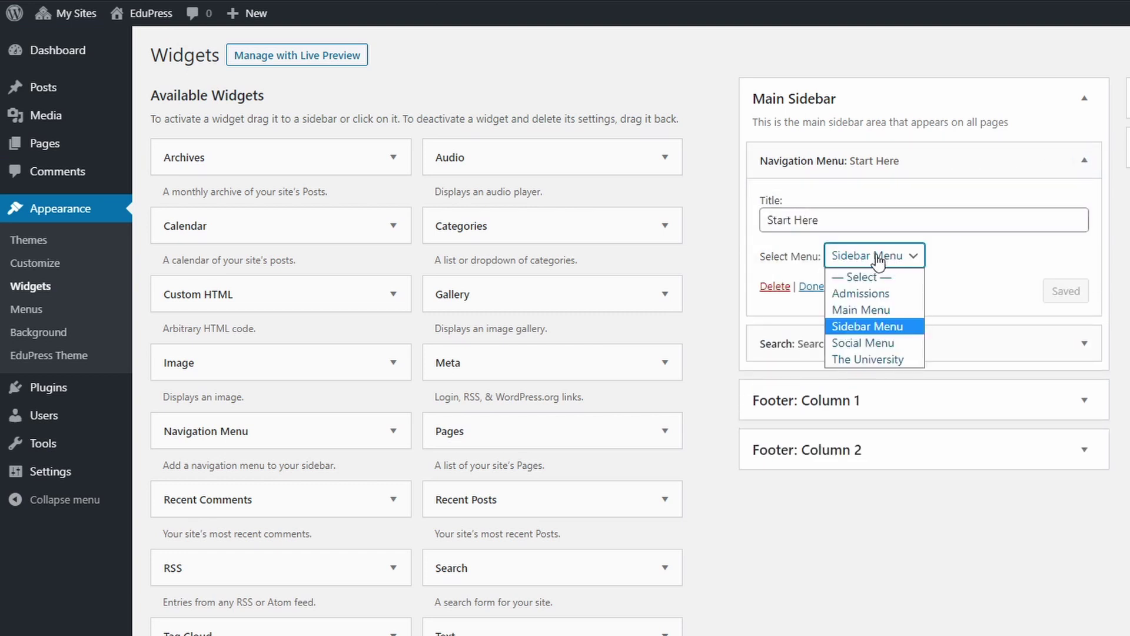
{"action": "left_click", "coordinate": [879, 259]}
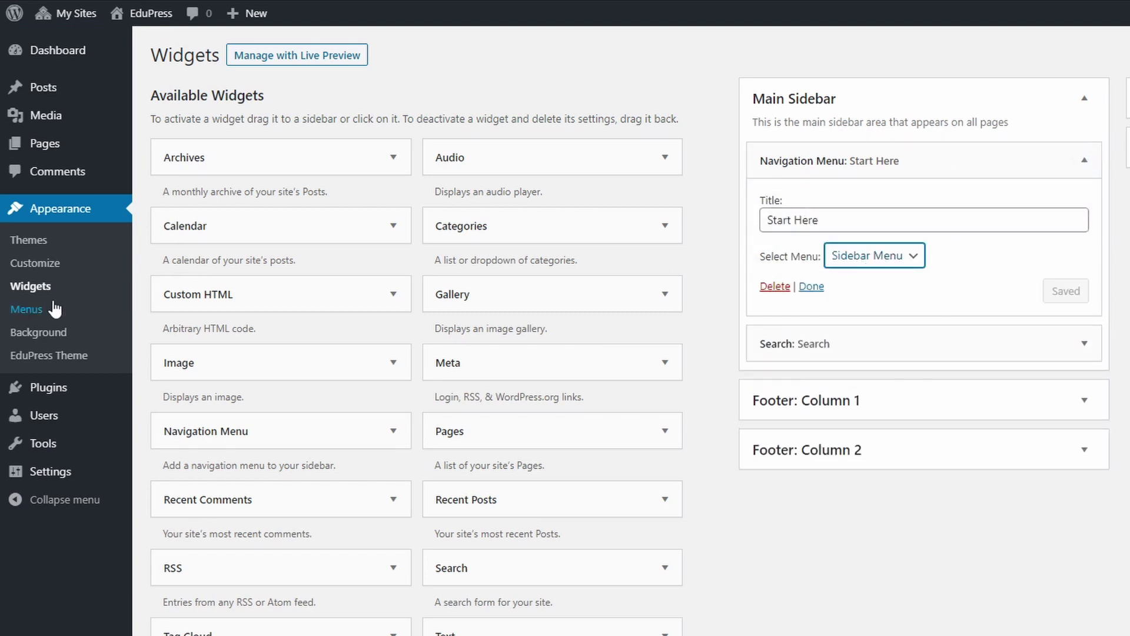
Load Sidebar Menu in Appearance > Menus to review its structure, then visit the front page.
{"action": "left_click", "coordinate": [29, 309]}
{"action": "left_click", "coordinate": [297, 146]}
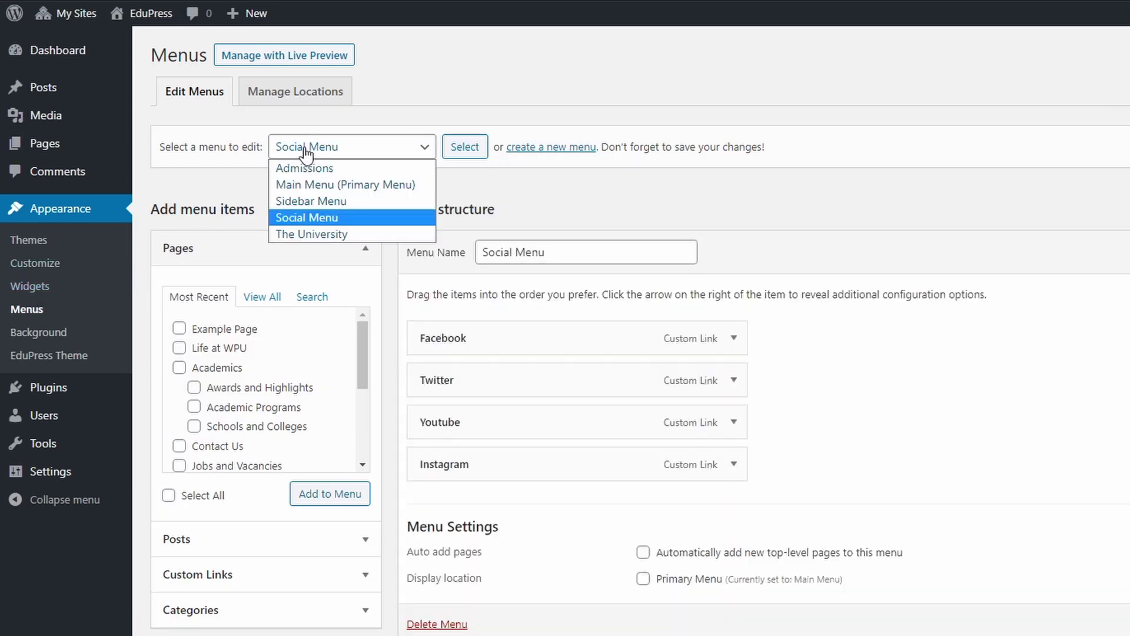
{"action": "left_click", "coordinate": [305, 198]}
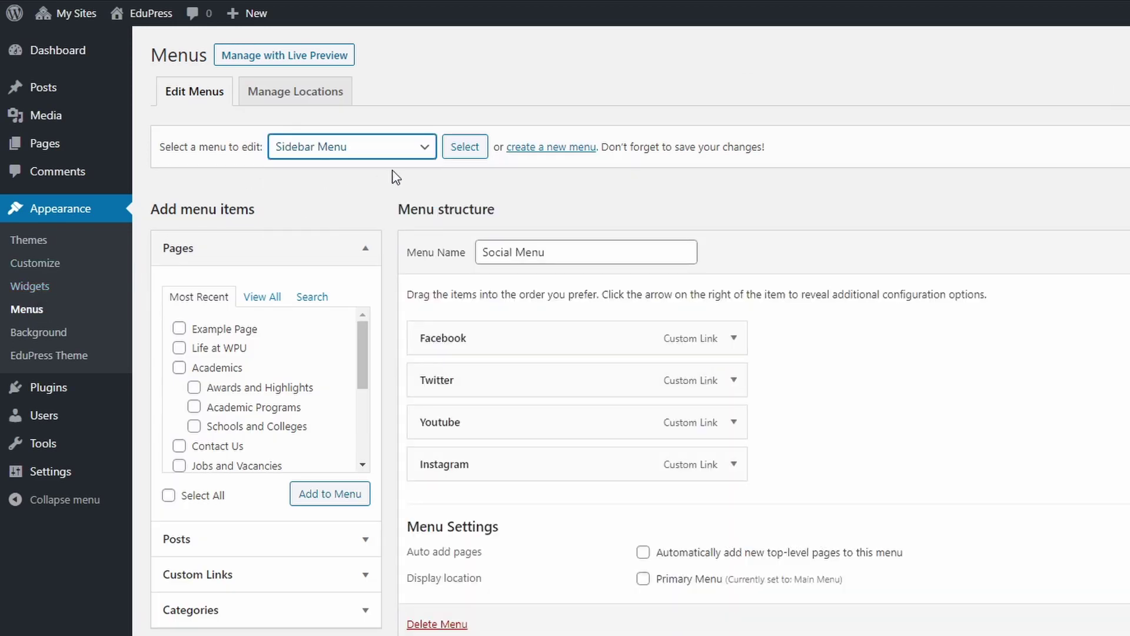
{"action": "left_click", "coordinate": [469, 150]}
{"action": "scroll", "coordinate": [518, 342], "scroll_direction": "down", "scroll_amount": 4}
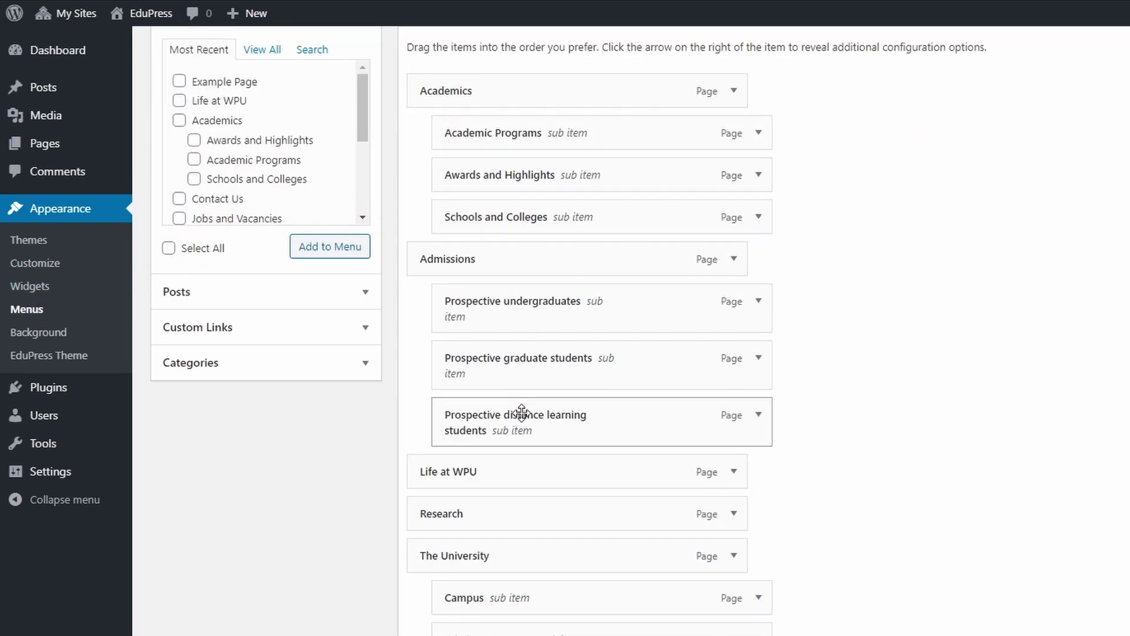
{"action": "scroll", "coordinate": [521, 418], "scroll_direction": "down", "scroll_amount": 4}
{"action": "scroll", "coordinate": [532, 595], "scroll_direction": "up", "scroll_amount": 7}
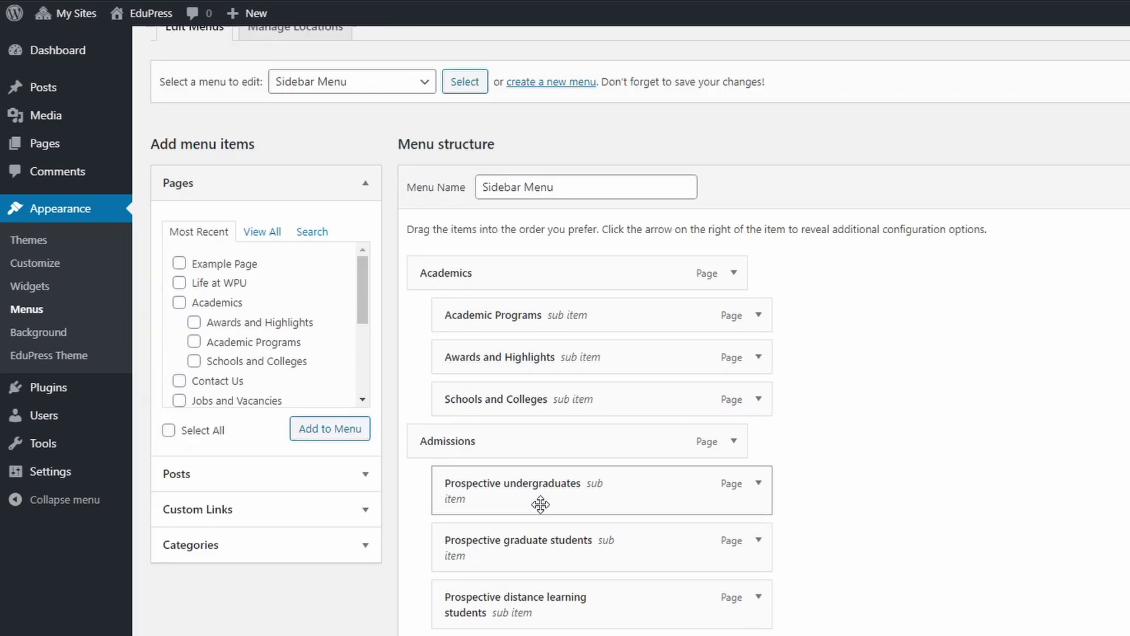
{"action": "scroll", "coordinate": [540, 499], "scroll_direction": "up", "scroll_amount": 2}
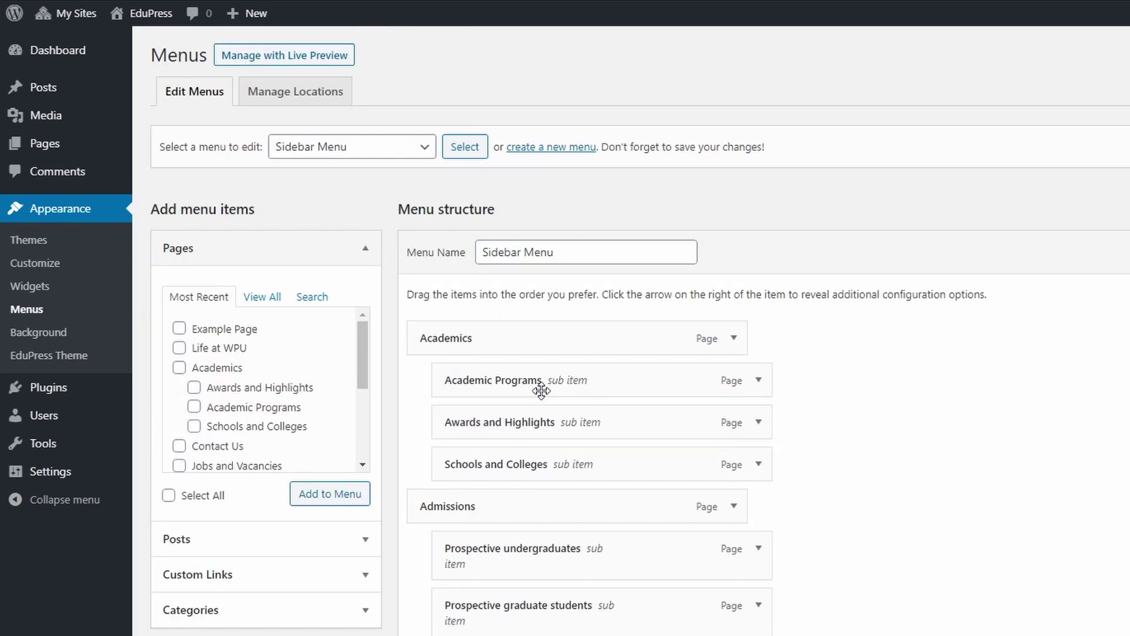
{"action": "left_click", "coordinate": [144, 13]}
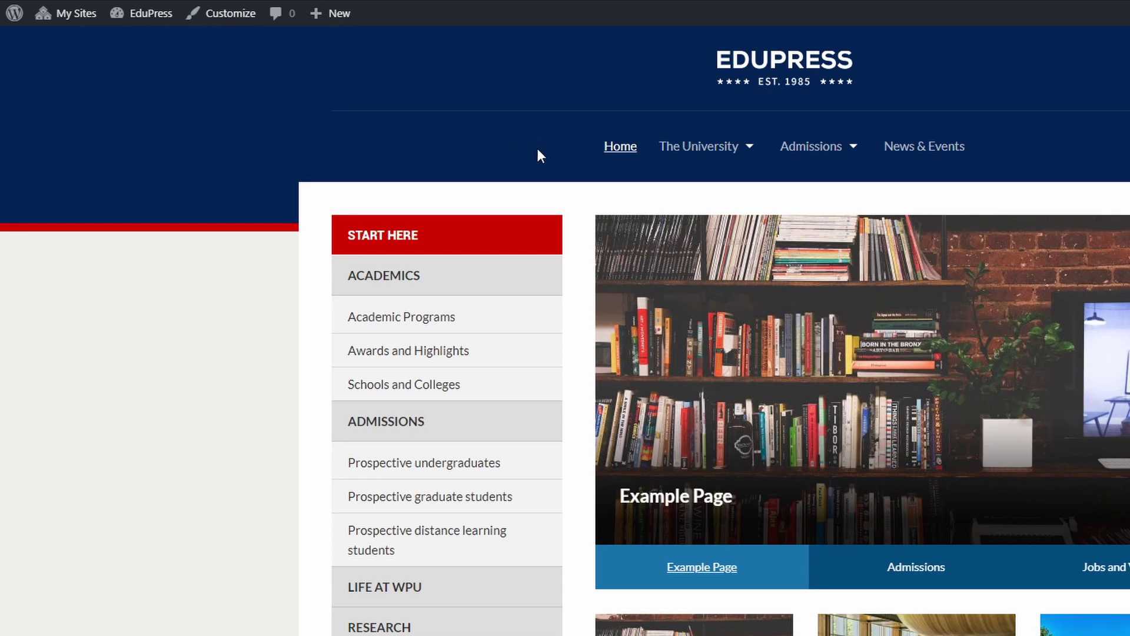
In Customizer General Options, set Header Layout to Default after briefly trying Centered.
{"action": "left_click", "coordinate": [223, 21]}
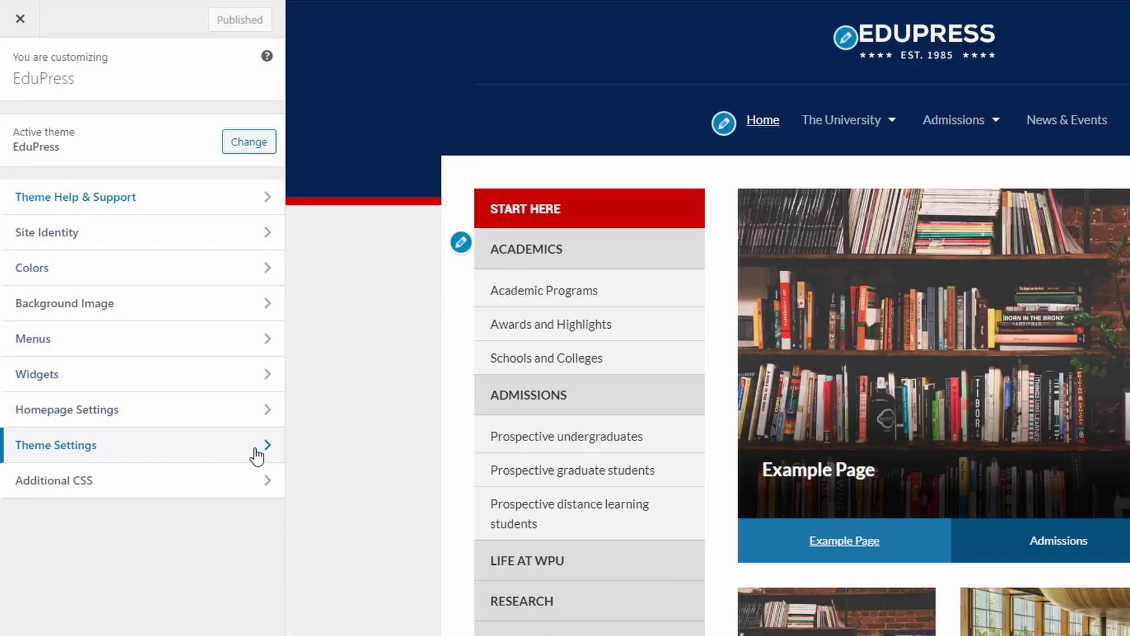
{"action": "left_click", "coordinate": [259, 452]}
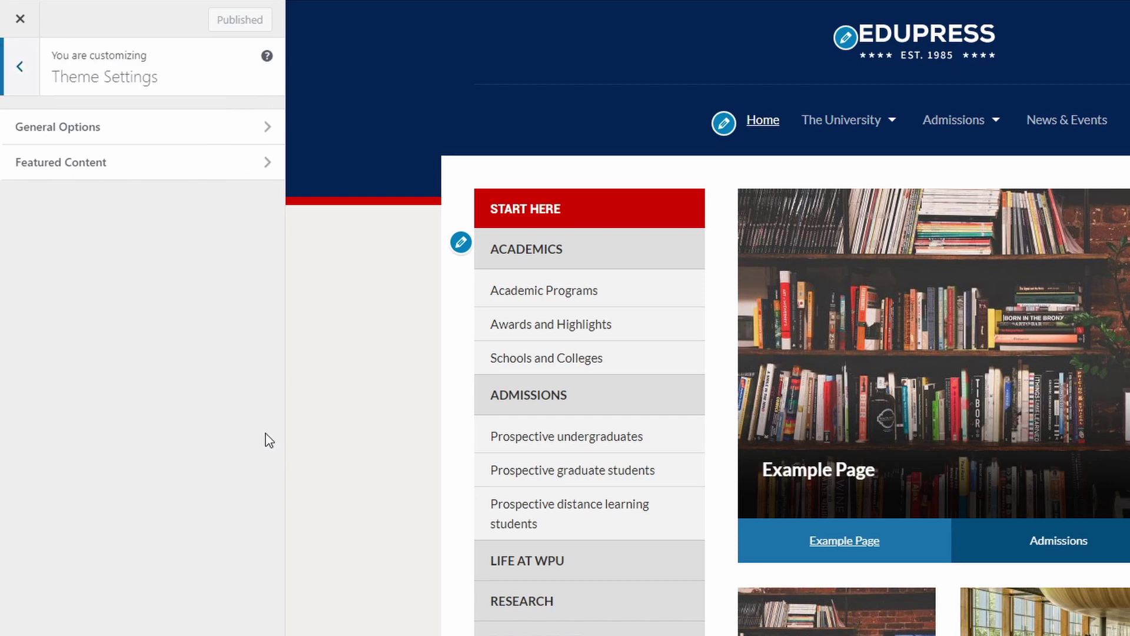
{"action": "left_click", "coordinate": [269, 127]}
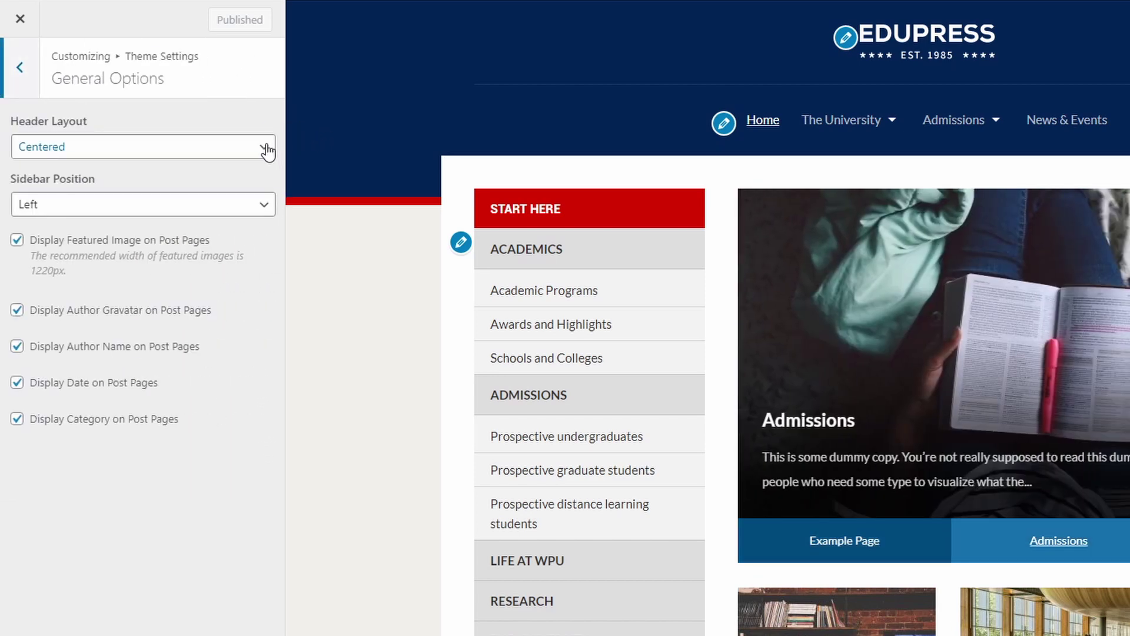
{"action": "left_click", "coordinate": [268, 152]}
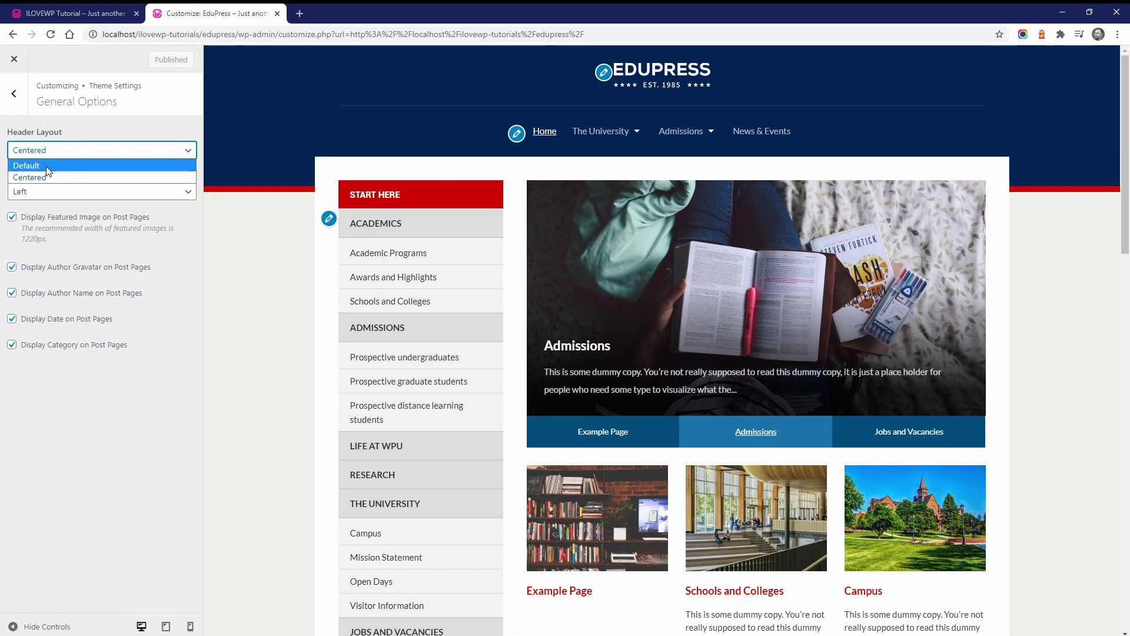
{"action": "left_click", "coordinate": [48, 168]}
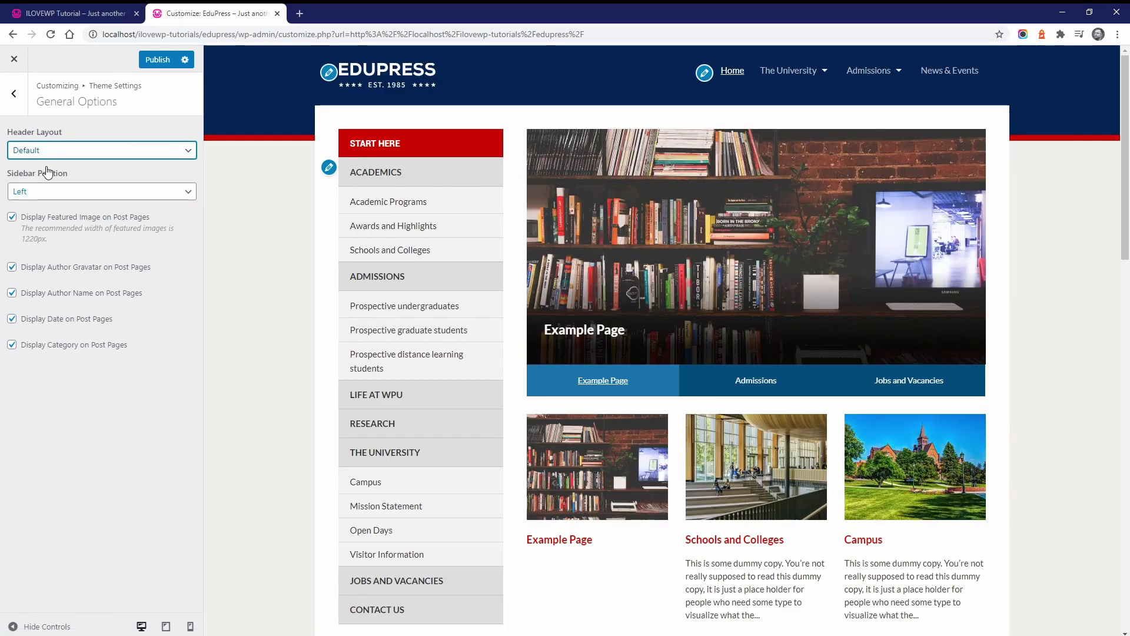
{"action": "left_click", "coordinate": [53, 157]}
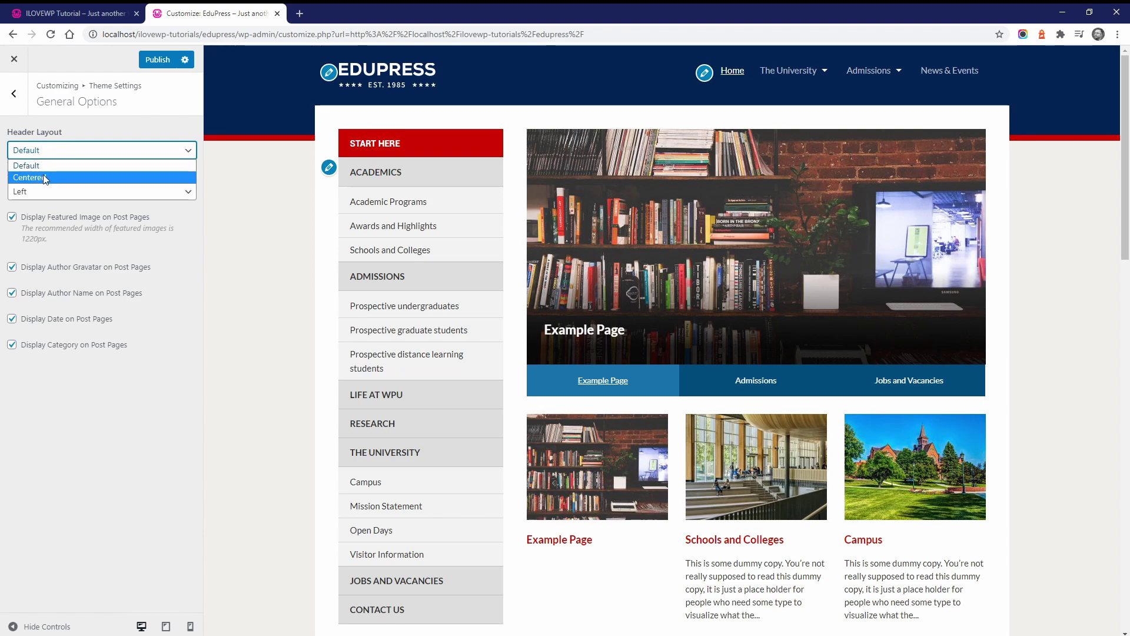
{"action": "left_click", "coordinate": [44, 179]}
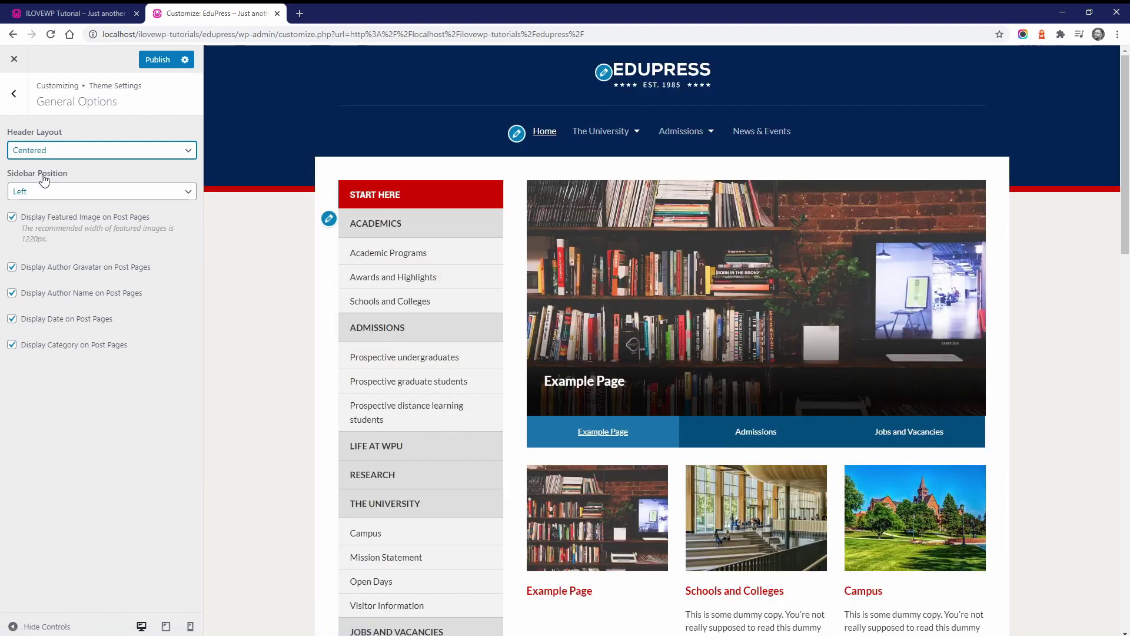
{"action": "left_click", "coordinate": [53, 156]}
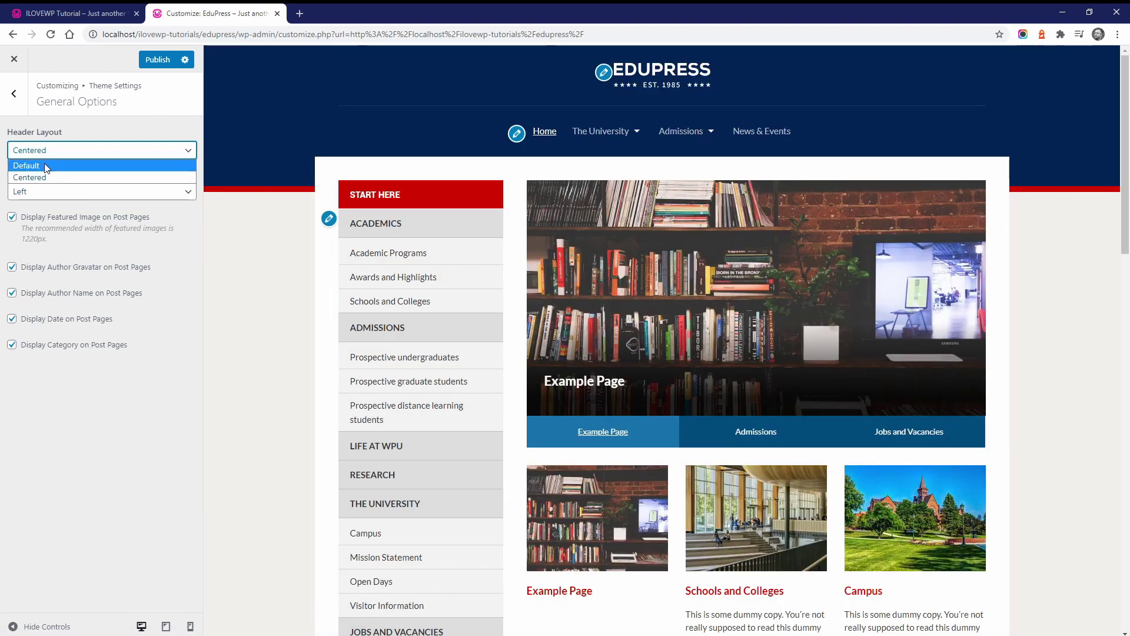
{"action": "left_click", "coordinate": [45, 166]}
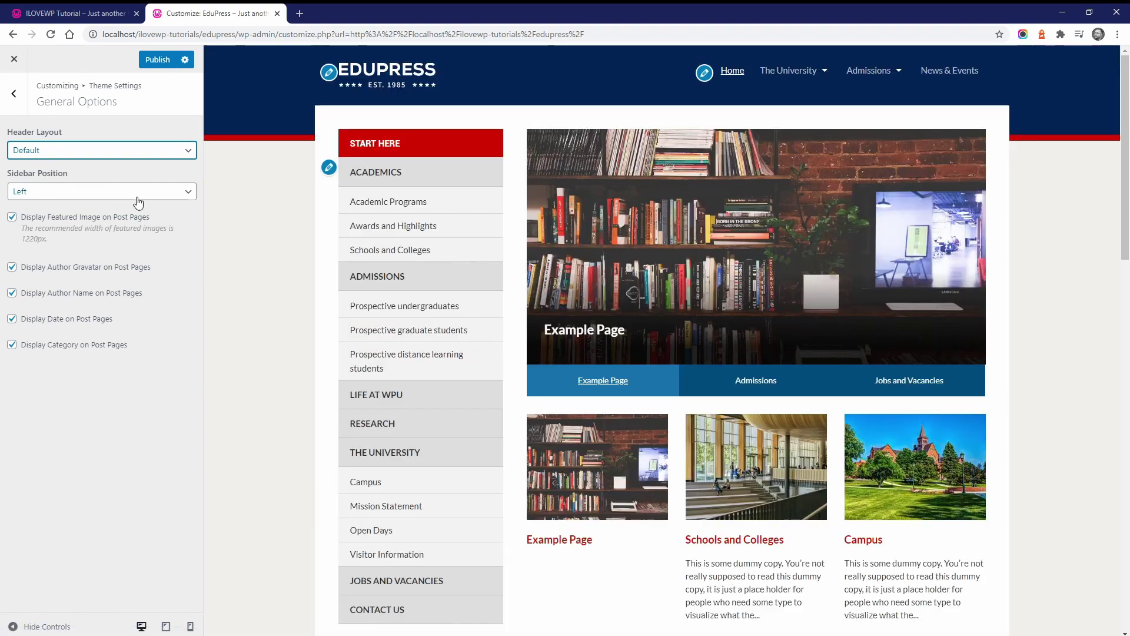
Set the Sidebar Position to Right.
{"action": "left_click", "coordinate": [98, 194]}
{"action": "left_click", "coordinate": [24, 219]}
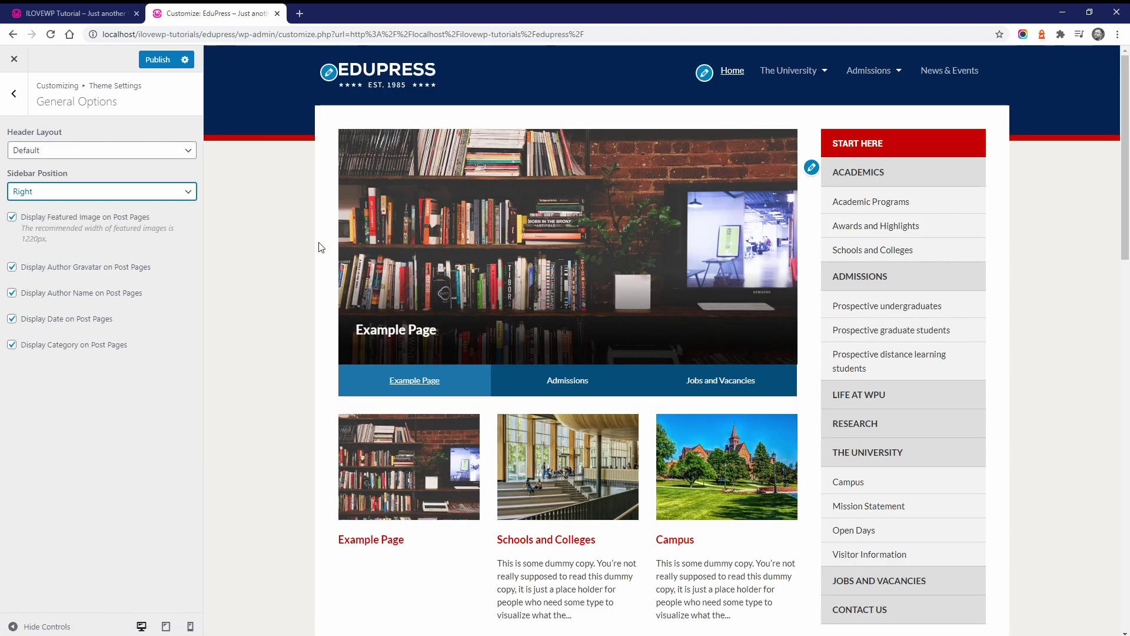
{"action": "scroll", "coordinate": [706, 289], "scroll_direction": "down", "scroll_amount": 5}
{"action": "scroll", "coordinate": [697, 288], "scroll_direction": "up", "scroll_amount": 5}
Turn on 'Display Featured Image on Post Pages', previewing the Schools and Colleges page.
{"action": "left_click", "coordinate": [548, 474]}
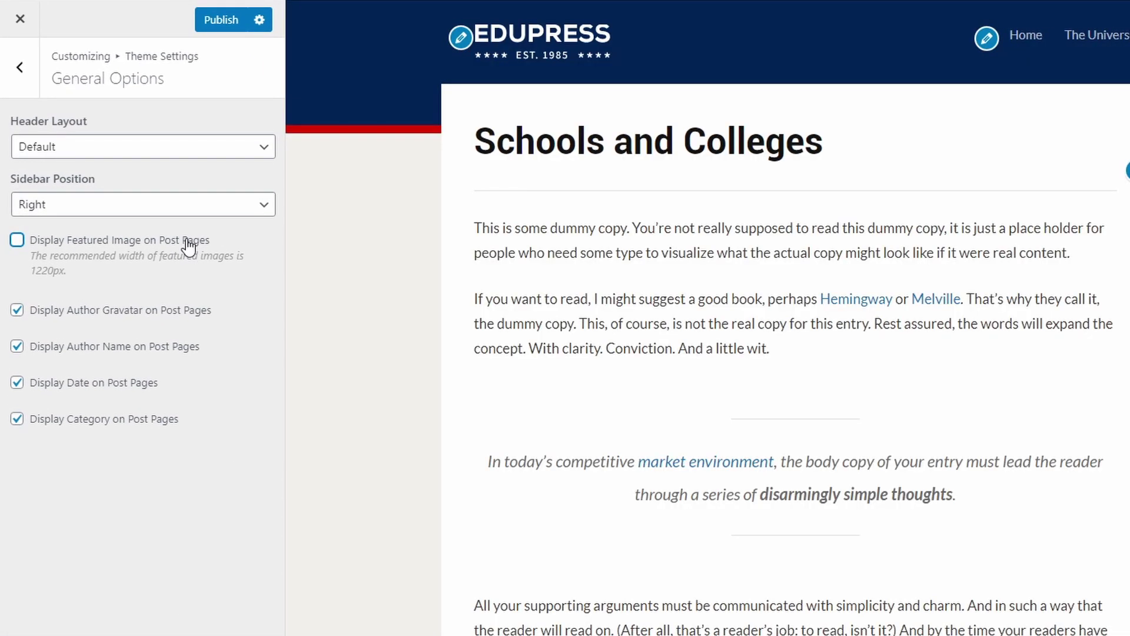
{"action": "left_click", "coordinate": [188, 241]}
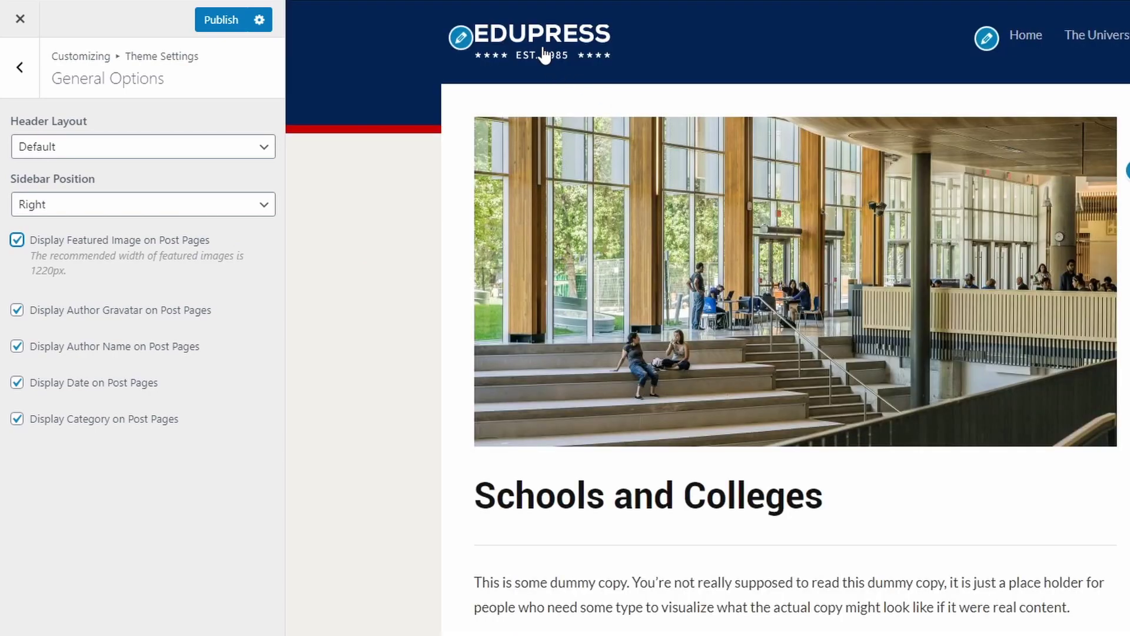
{"action": "left_click", "coordinate": [542, 52]}
Preview the NASA space mission post and turn off 'Display Author Gravatar on Post Pages'.
{"action": "scroll", "coordinate": [719, 386], "scroll_direction": "down", "scroll_amount": 7}
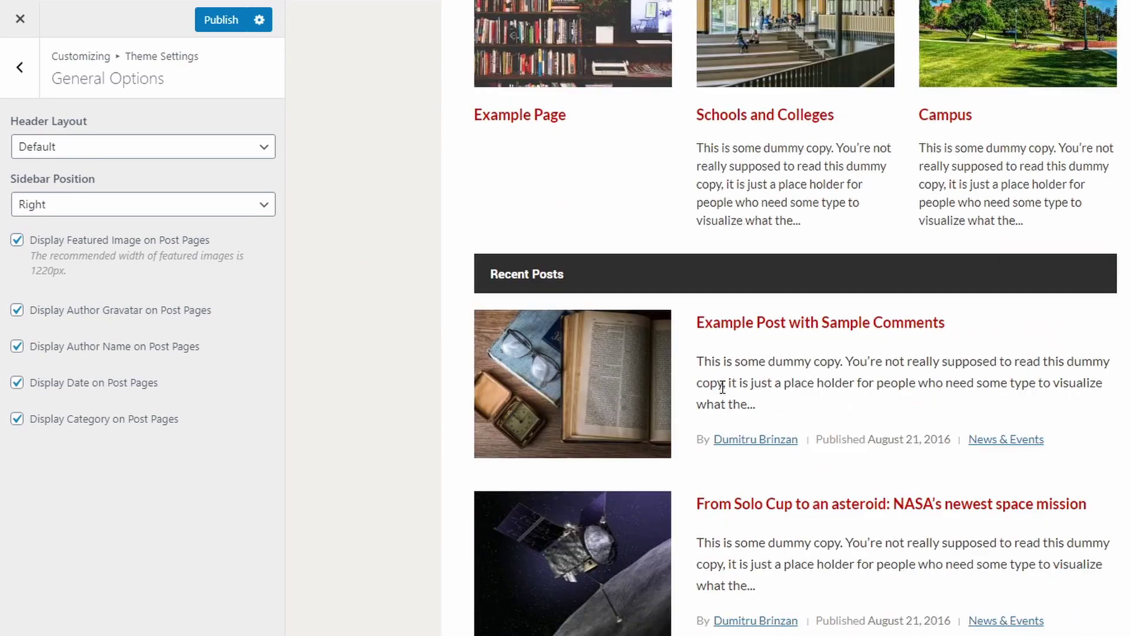
{"action": "left_click", "coordinate": [631, 526]}
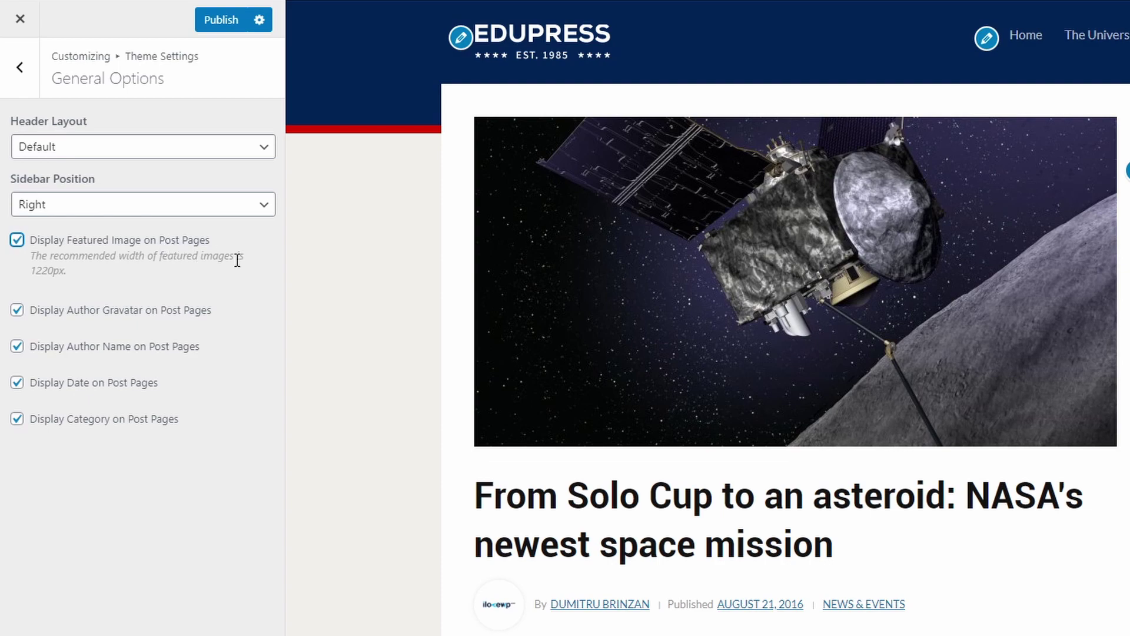
{"action": "scroll", "coordinate": [437, 385], "scroll_direction": "down", "scroll_amount": 4}
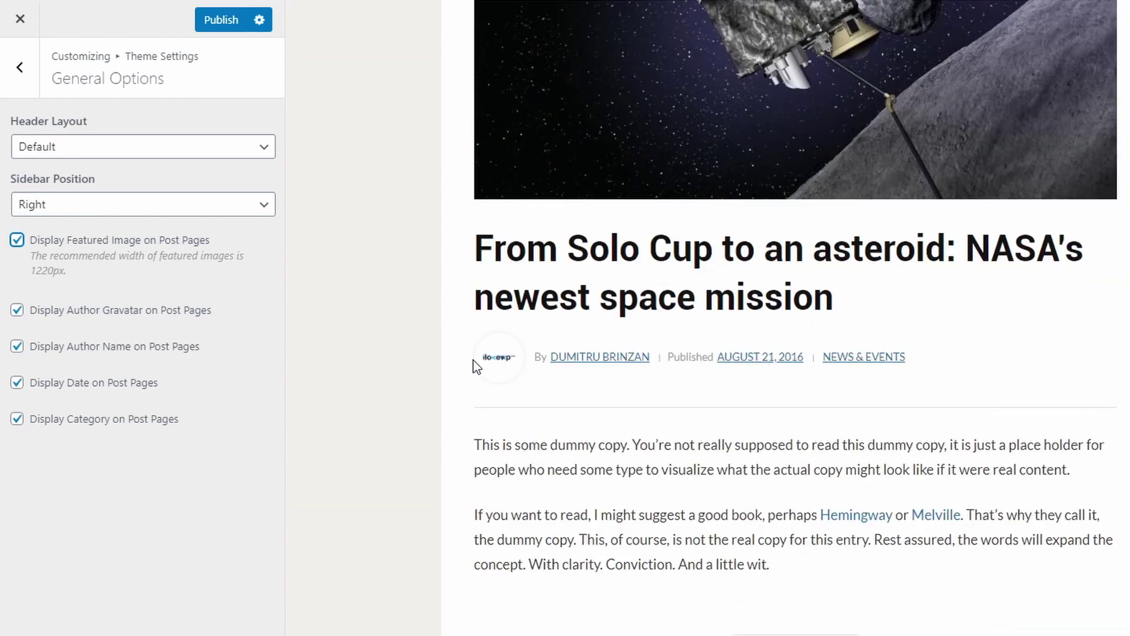
{"action": "left_click", "coordinate": [150, 314]}
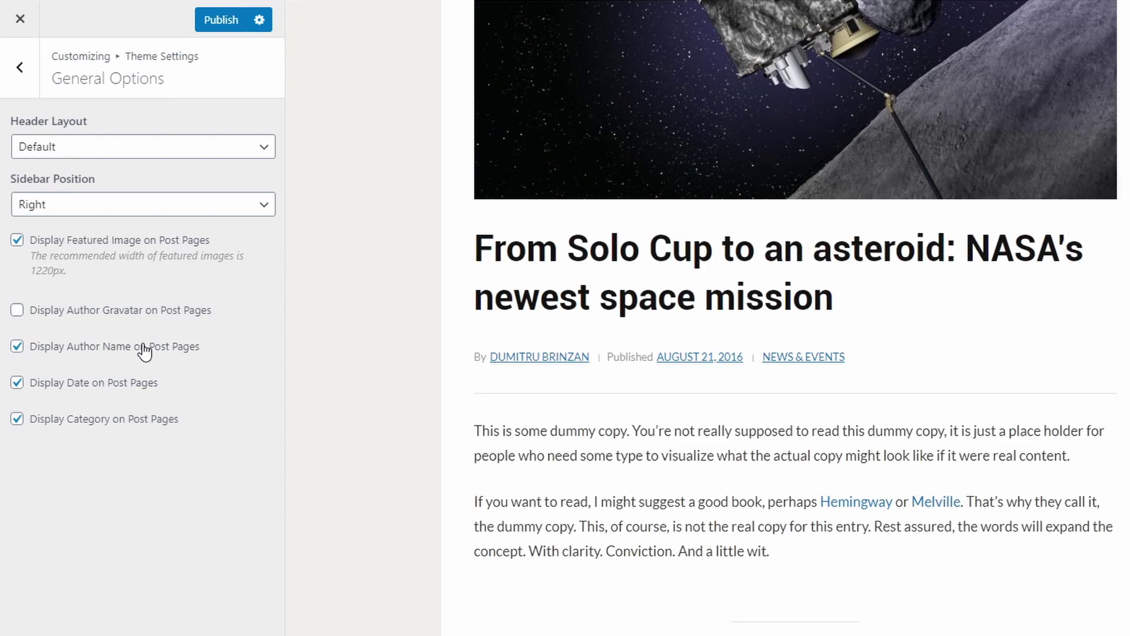
Keep author name, date and category displayed on EduPress post pages.
{"action": "left_click", "coordinate": [144, 351]}
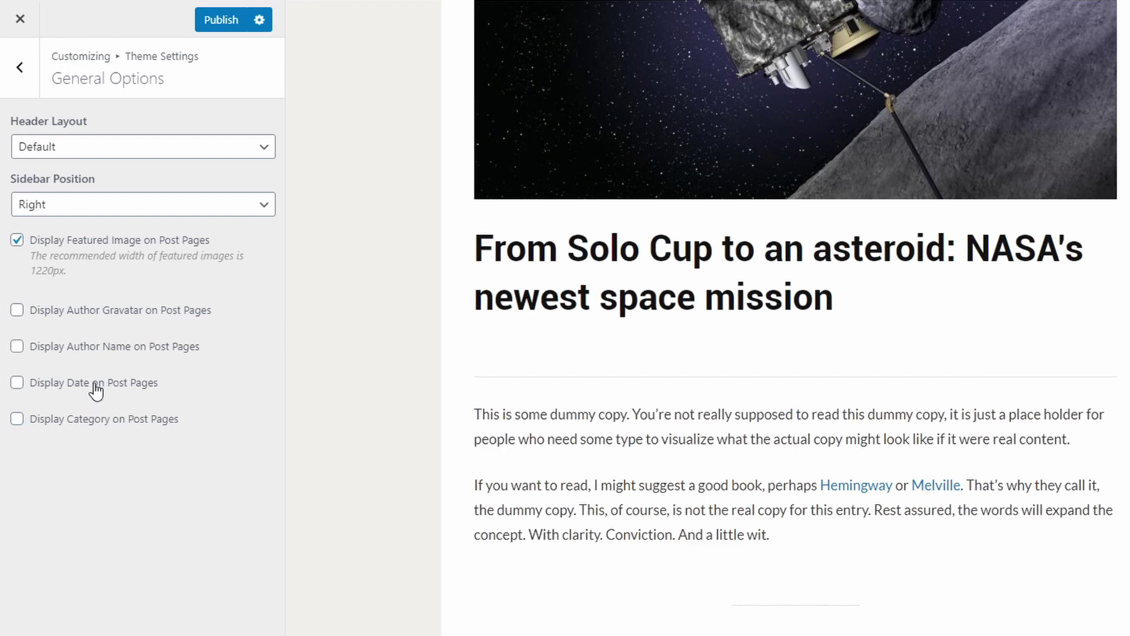
{"action": "left_click", "coordinate": [96, 389]}
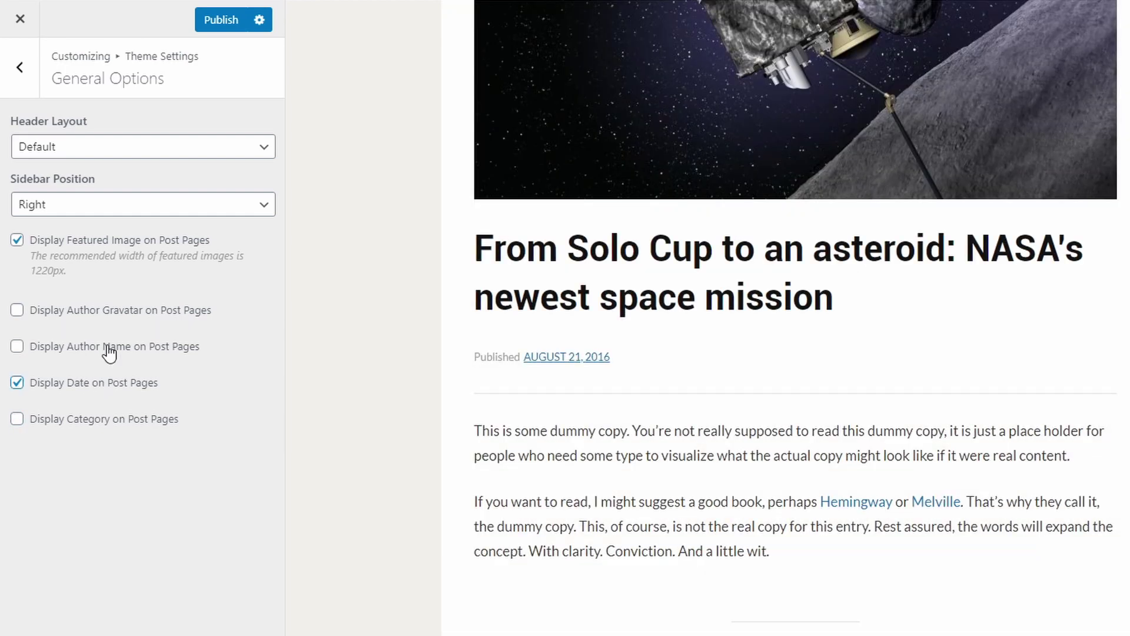
{"action": "left_click", "coordinate": [110, 353]}
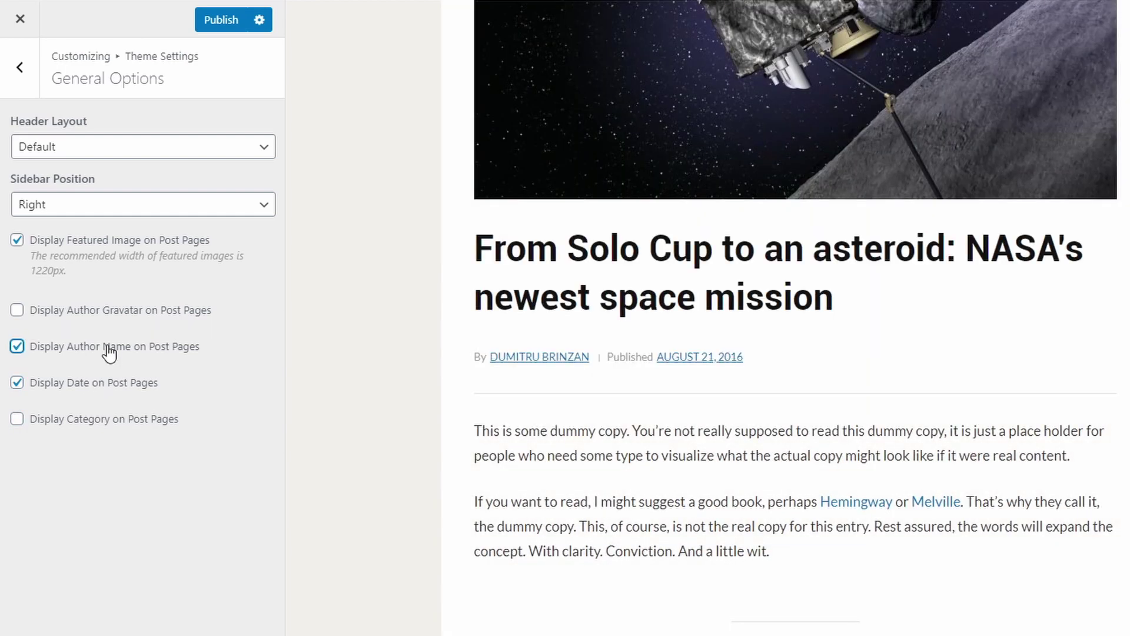
{"action": "left_click", "coordinate": [86, 418]}
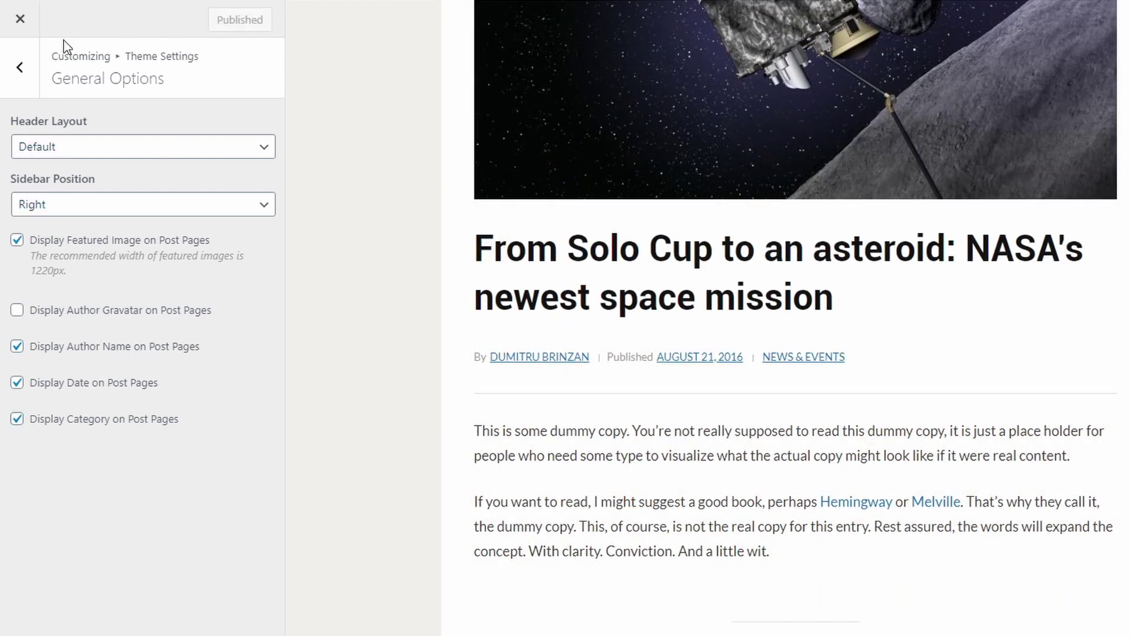
Return to the main Customizer list with the homepage previewed and open Colors.
{"action": "left_click", "coordinate": [31, 73]}
{"action": "left_click", "coordinate": [30, 77]}
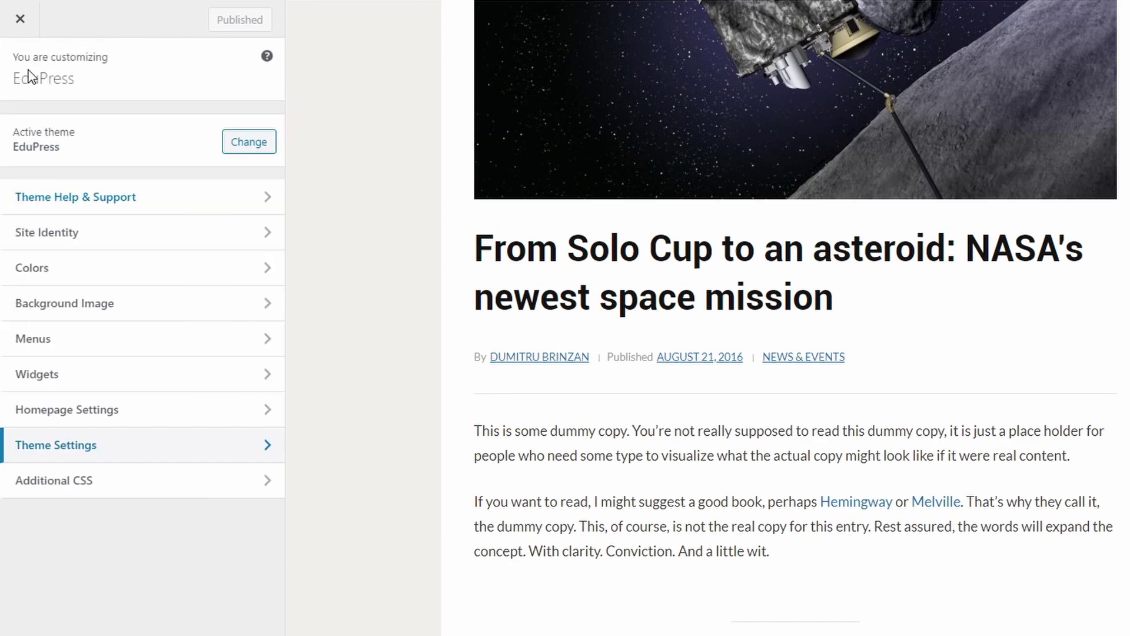
{"action": "scroll", "coordinate": [537, 414], "scroll_direction": "up", "scroll_amount": 4}
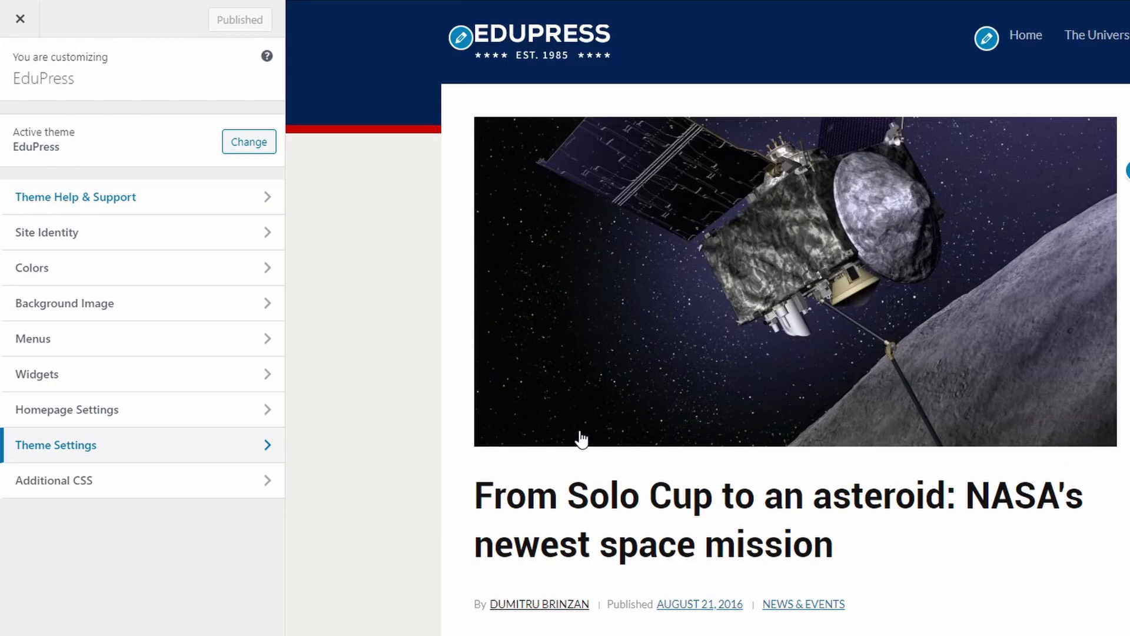
{"action": "left_click", "coordinate": [535, 53]}
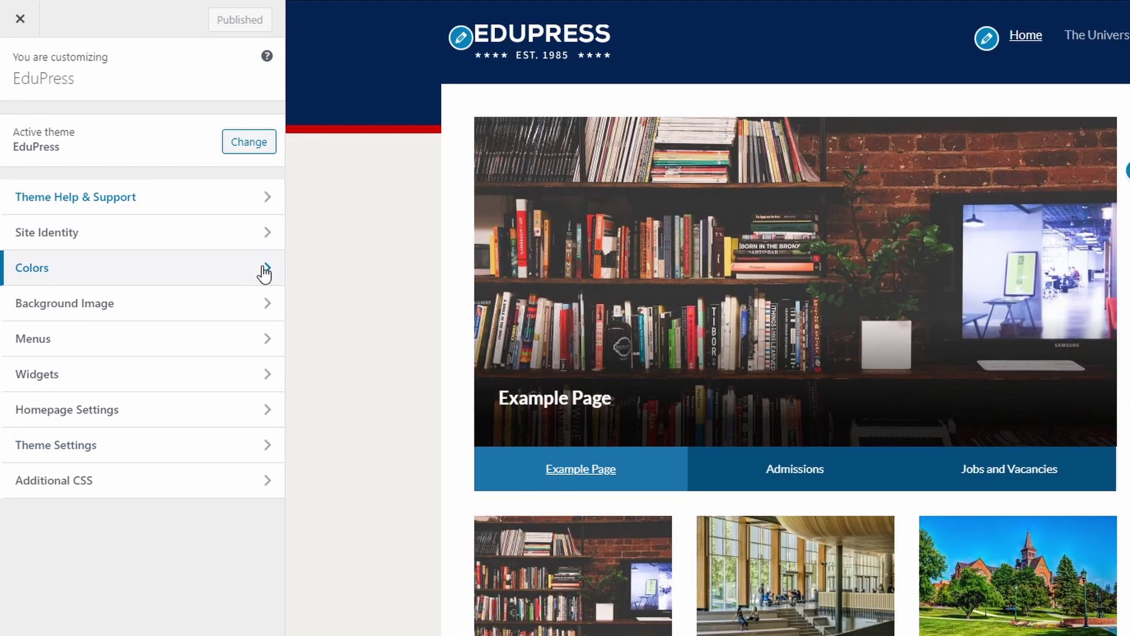
{"action": "left_click", "coordinate": [264, 272]}
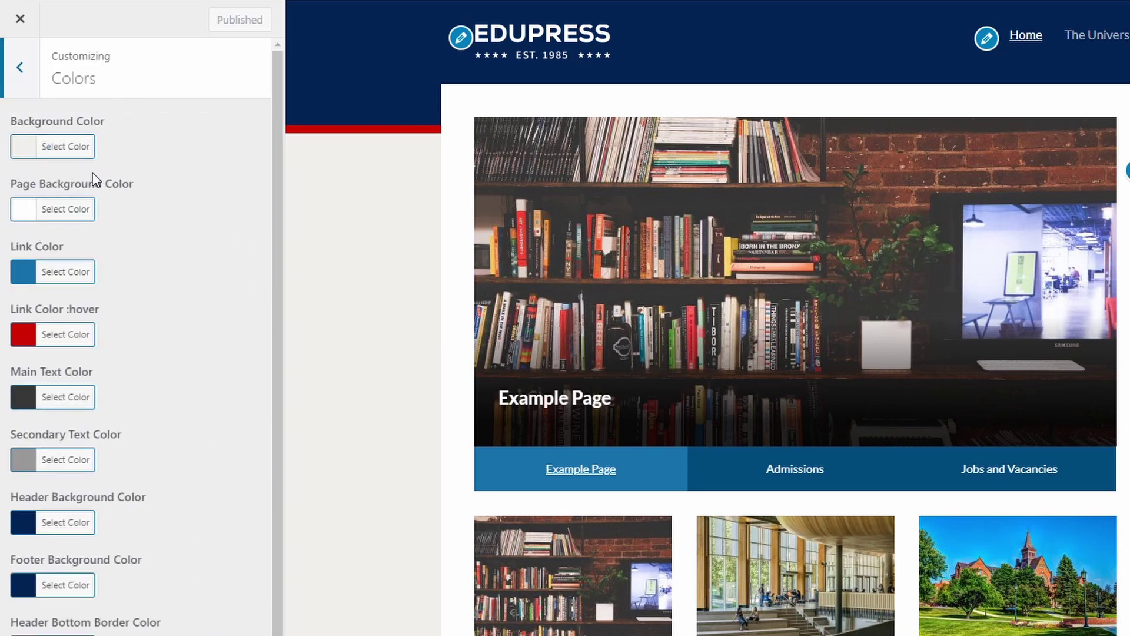
{"action": "scroll", "coordinate": [83, 345], "scroll_direction": "down", "scroll_amount": 3}
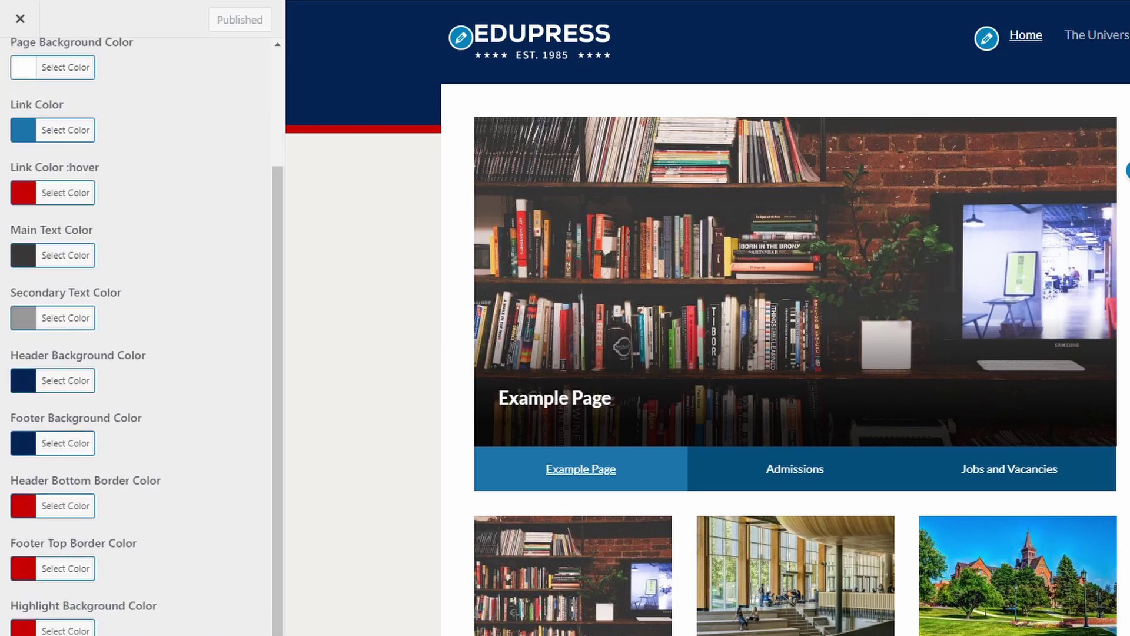
{"action": "scroll", "coordinate": [118, 623], "scroll_direction": "up", "scroll_amount": 3}
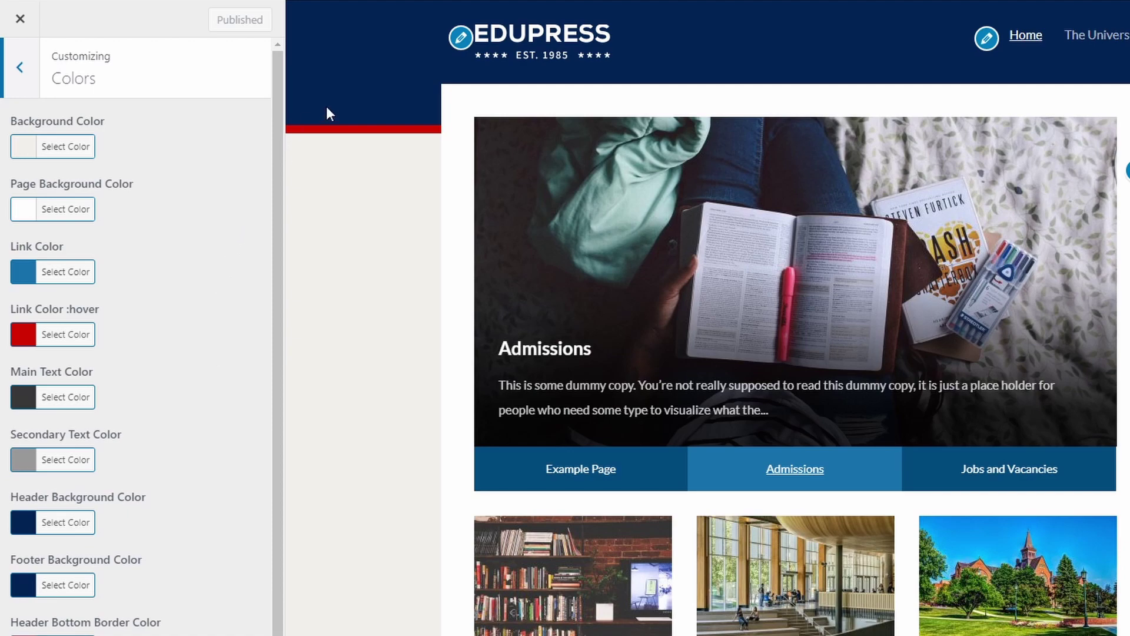
Set the Header Background to crimson and the Header Bottom Border to blue.
{"action": "left_click", "coordinate": [67, 526]}
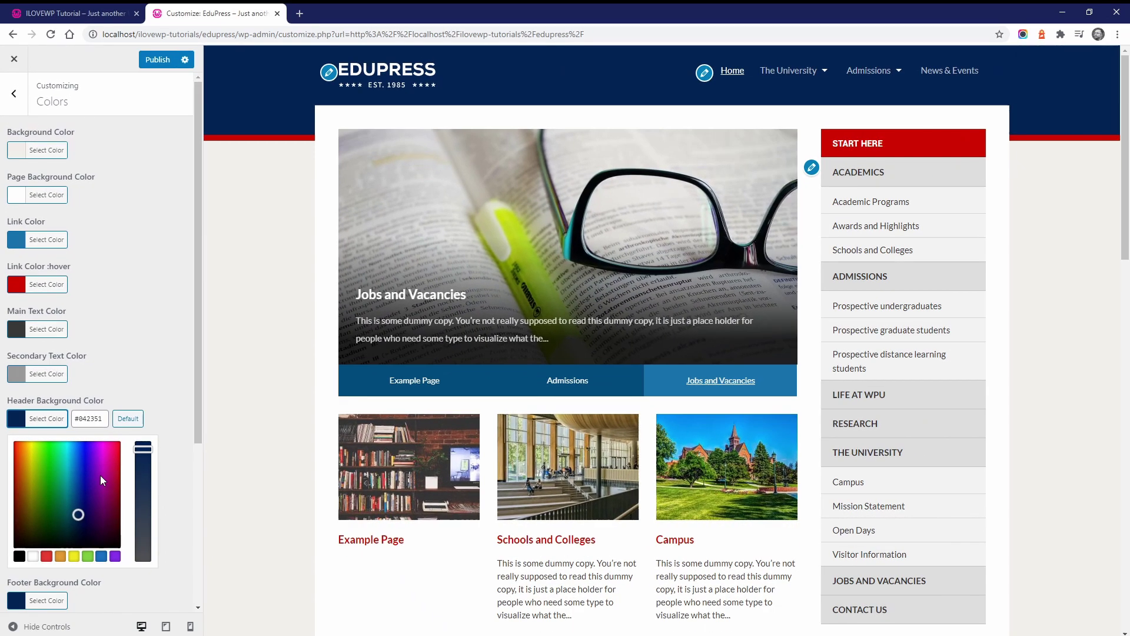
{"action": "left_click", "coordinate": [107, 457]}
{"action": "left_click_drag", "start_coordinate": [106, 457], "coordinate": [123, 476]}
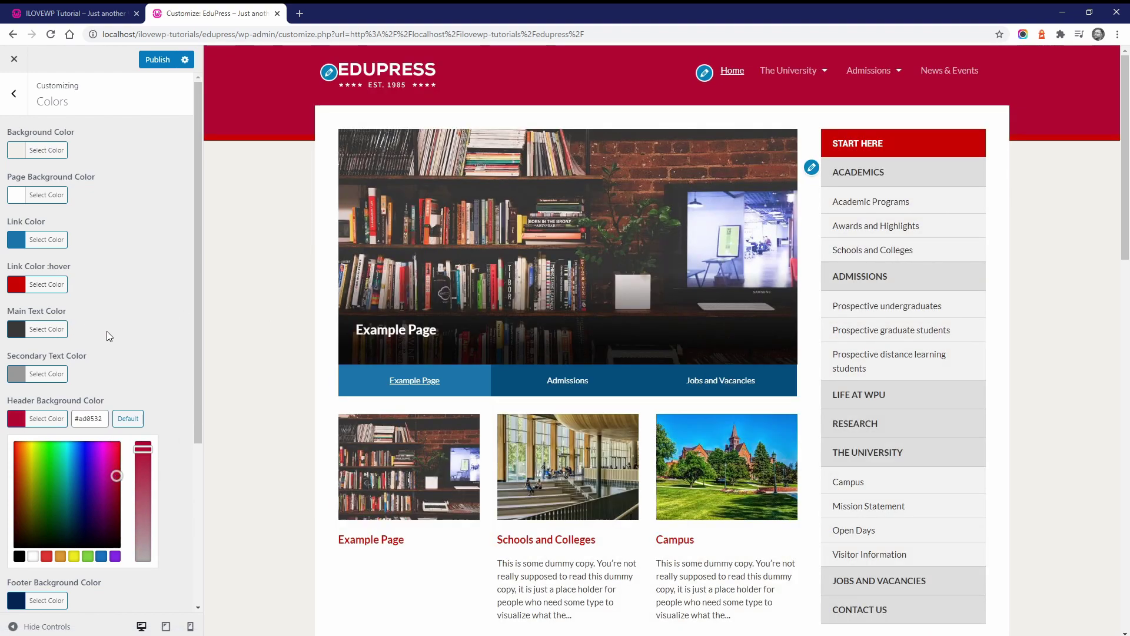
{"action": "left_click", "coordinate": [117, 330]}
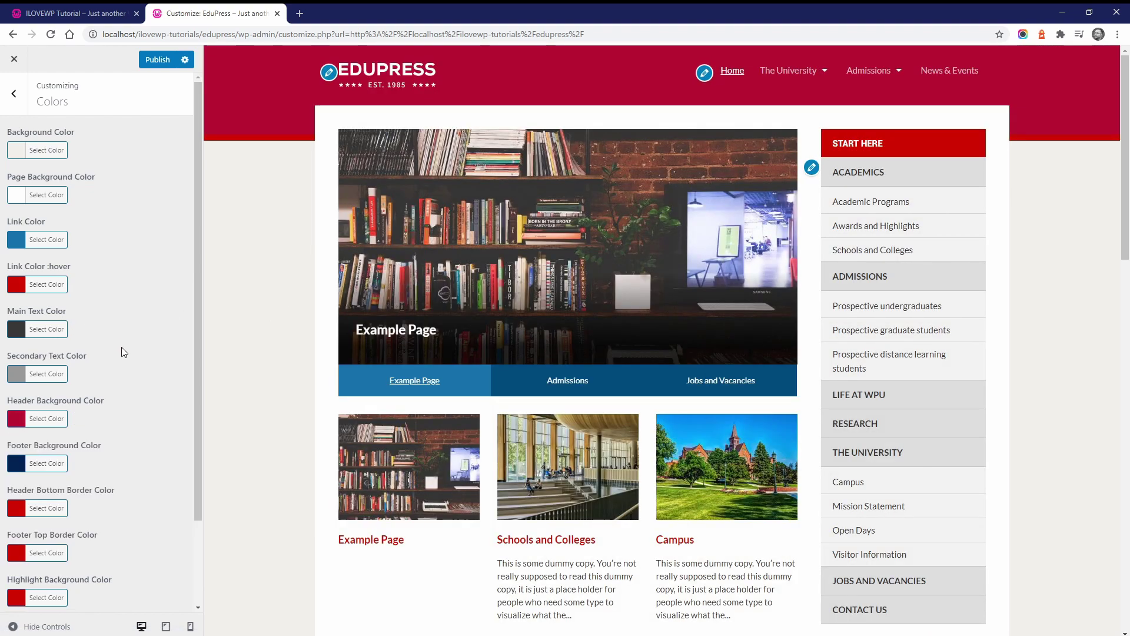
{"action": "left_click", "coordinate": [50, 510]}
{"action": "scroll", "coordinate": [113, 451], "scroll_direction": "down", "scroll_amount": 3}
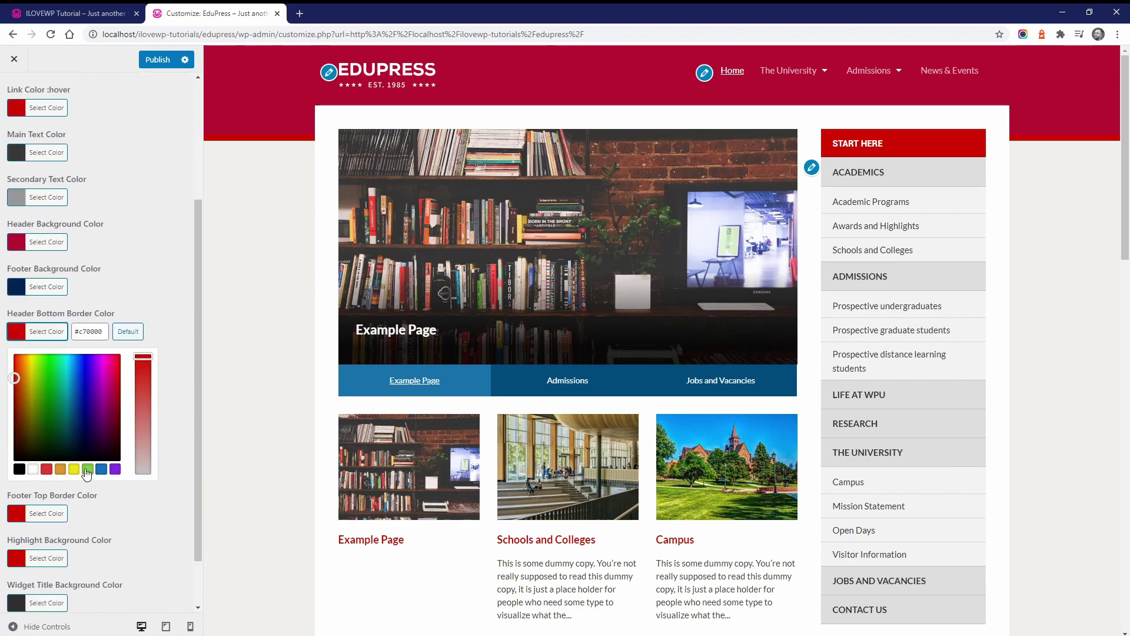
{"action": "left_click", "coordinate": [101, 470]}
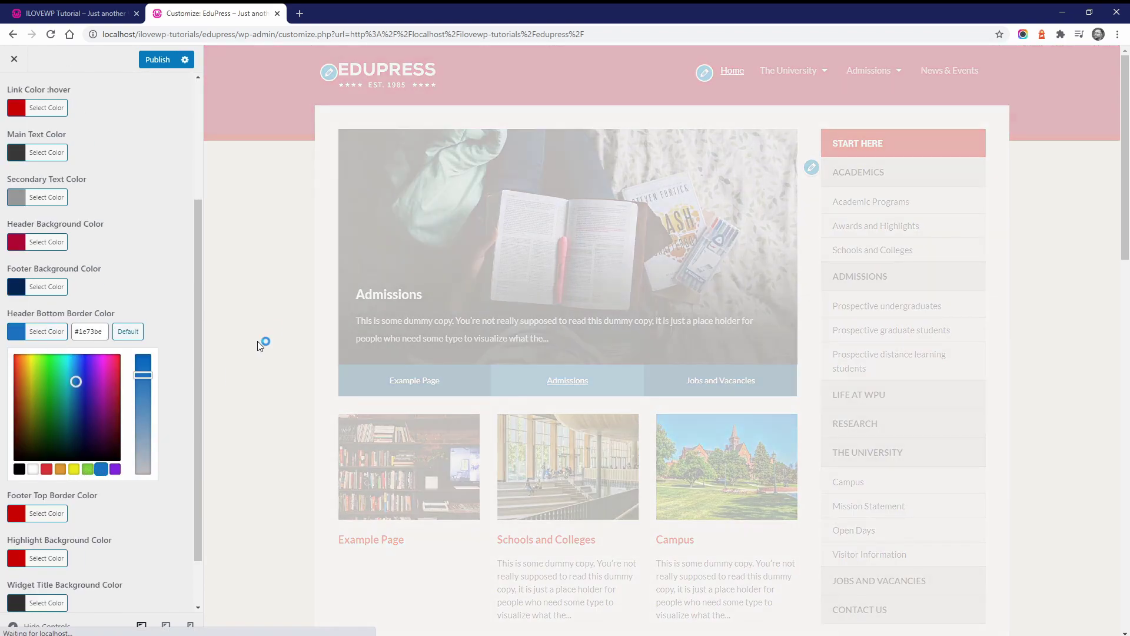
{"action": "scroll", "coordinate": [100, 294], "scroll_direction": "up", "scroll_amount": 3}
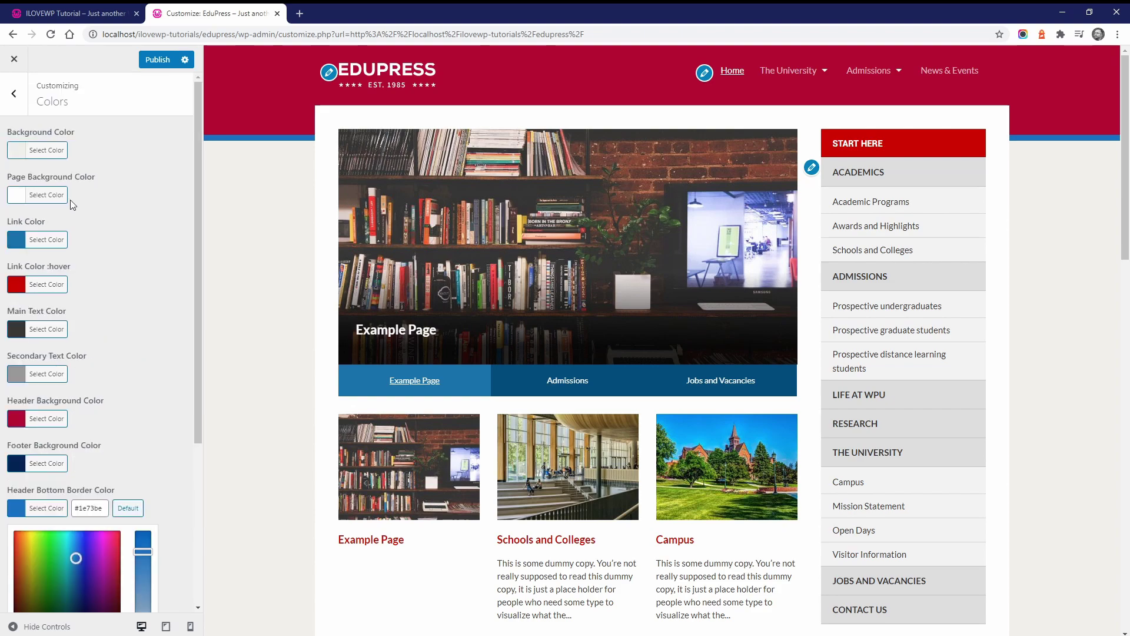
{"action": "left_click", "coordinate": [50, 516]}
Set the Footer Background to black and Footer Top Border to blue, then publish.
{"action": "scroll", "coordinate": [116, 457], "scroll_direction": "down", "scroll_amount": 2}
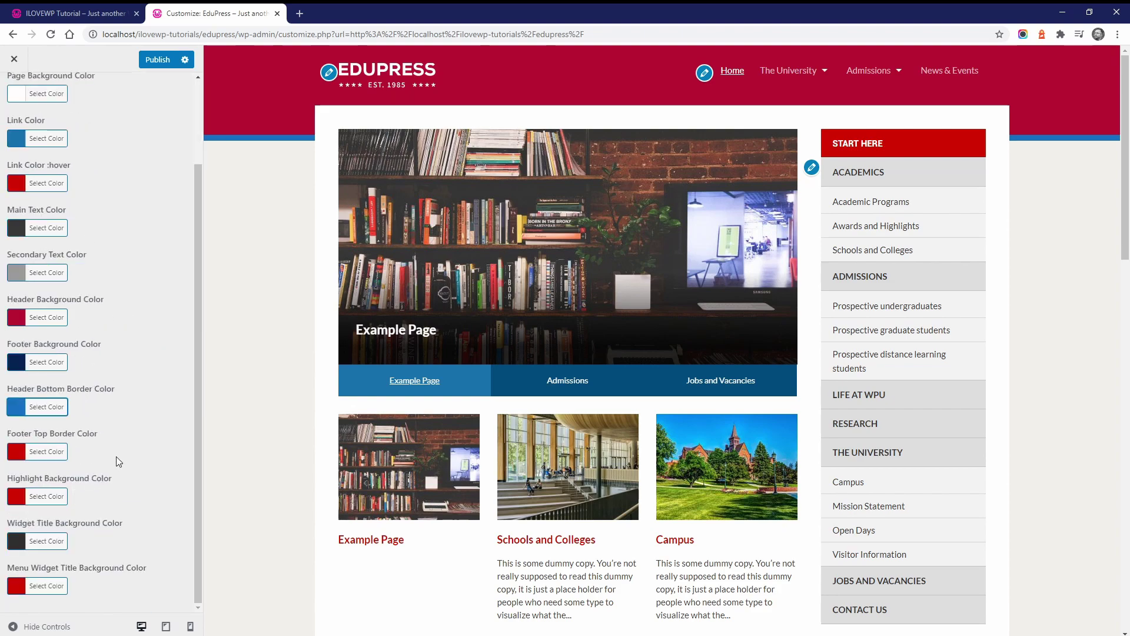
{"action": "scroll", "coordinate": [255, 468], "scroll_direction": "down", "scroll_amount": 5}
{"action": "scroll", "coordinate": [255, 468], "scroll_direction": "down", "scroll_amount": 13}
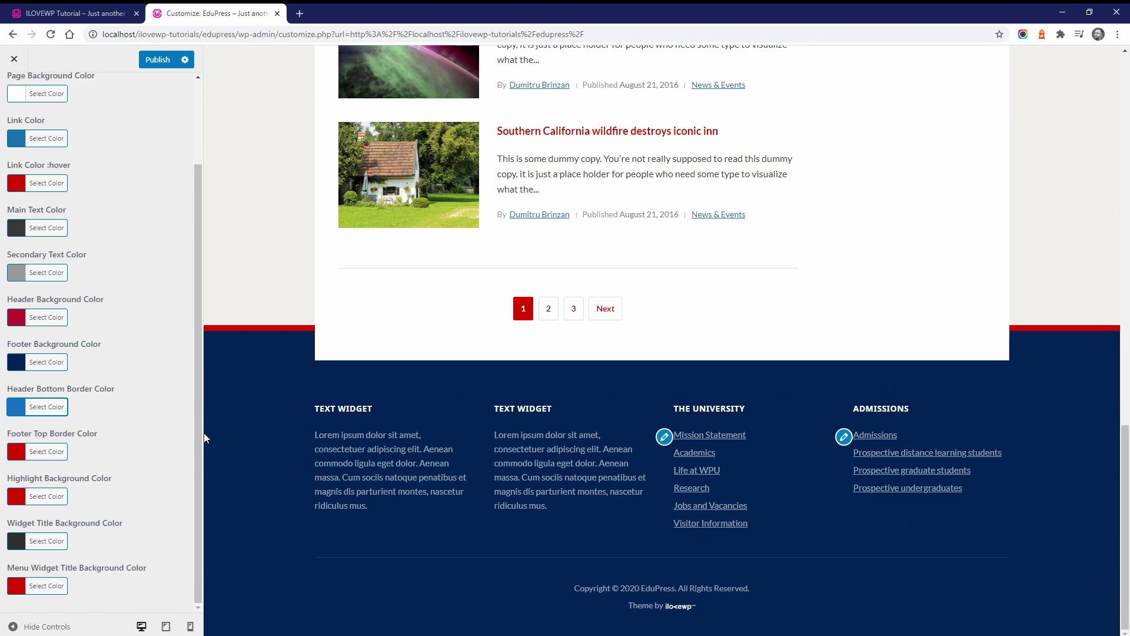
{"action": "left_click", "coordinate": [50, 364]}
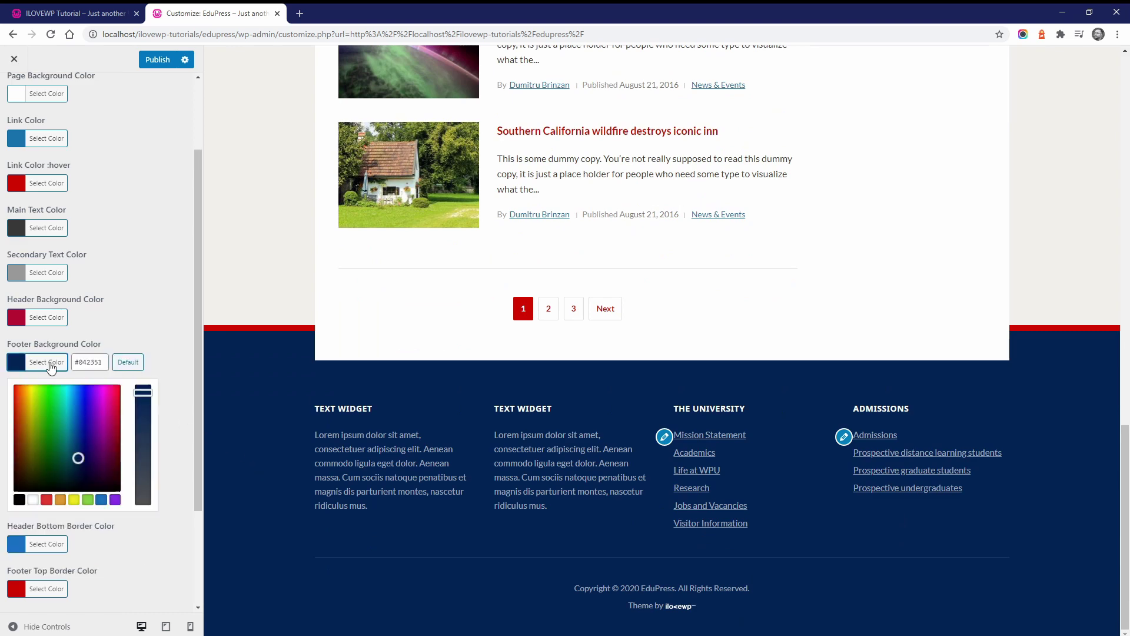
{"action": "left_click", "coordinate": [19, 500]}
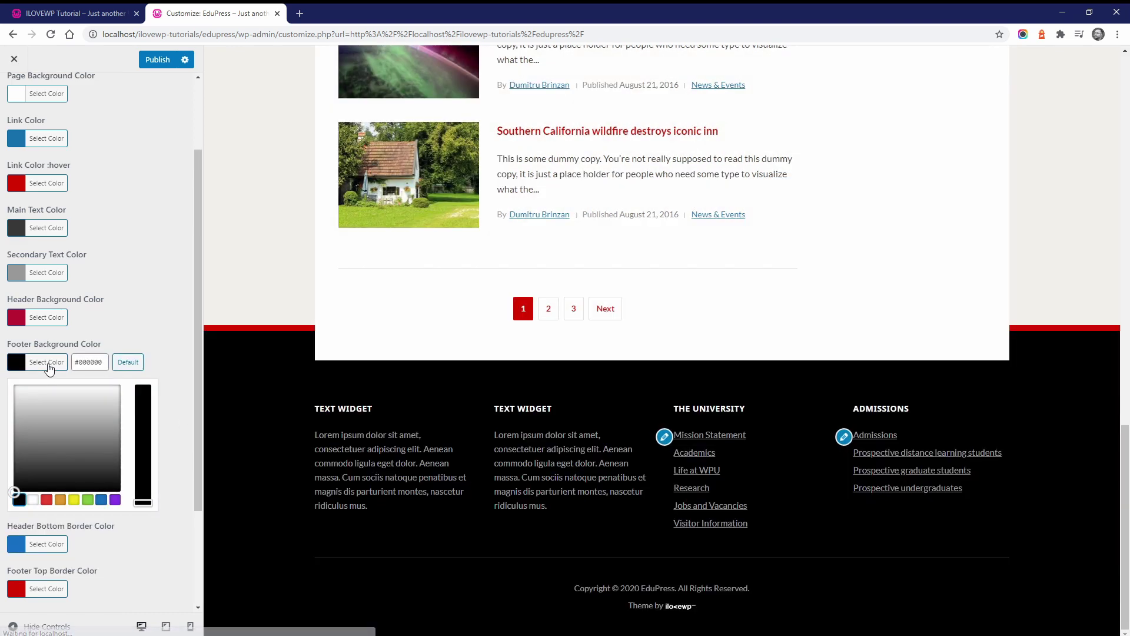
{"action": "left_click", "coordinate": [47, 363]}
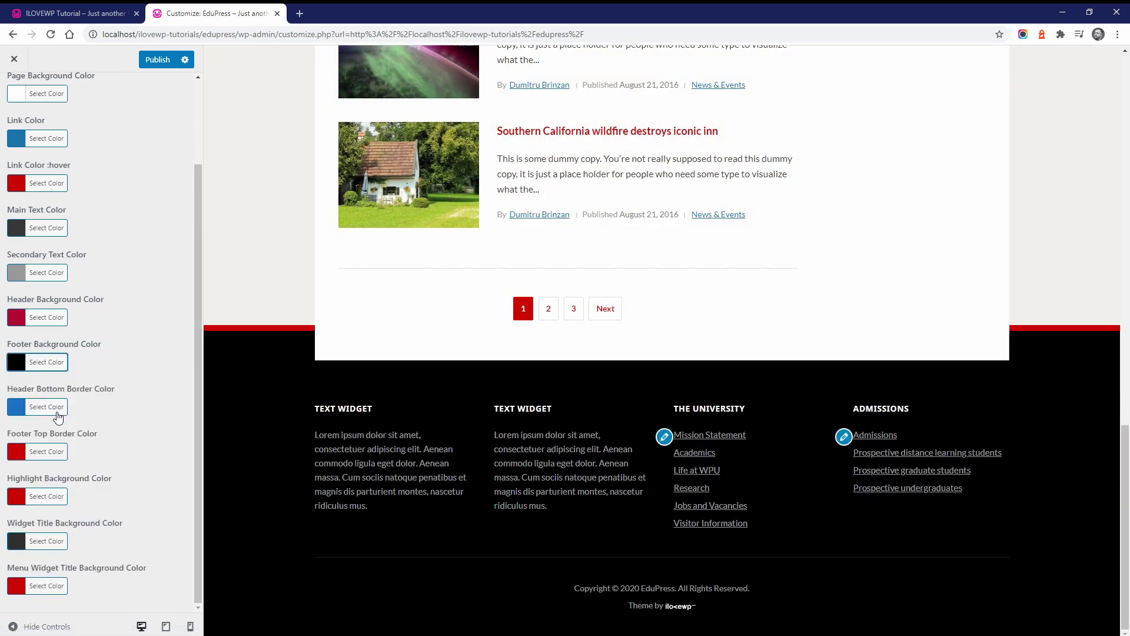
{"action": "left_click", "coordinate": [49, 454]}
{"action": "left_click", "coordinate": [101, 590]}
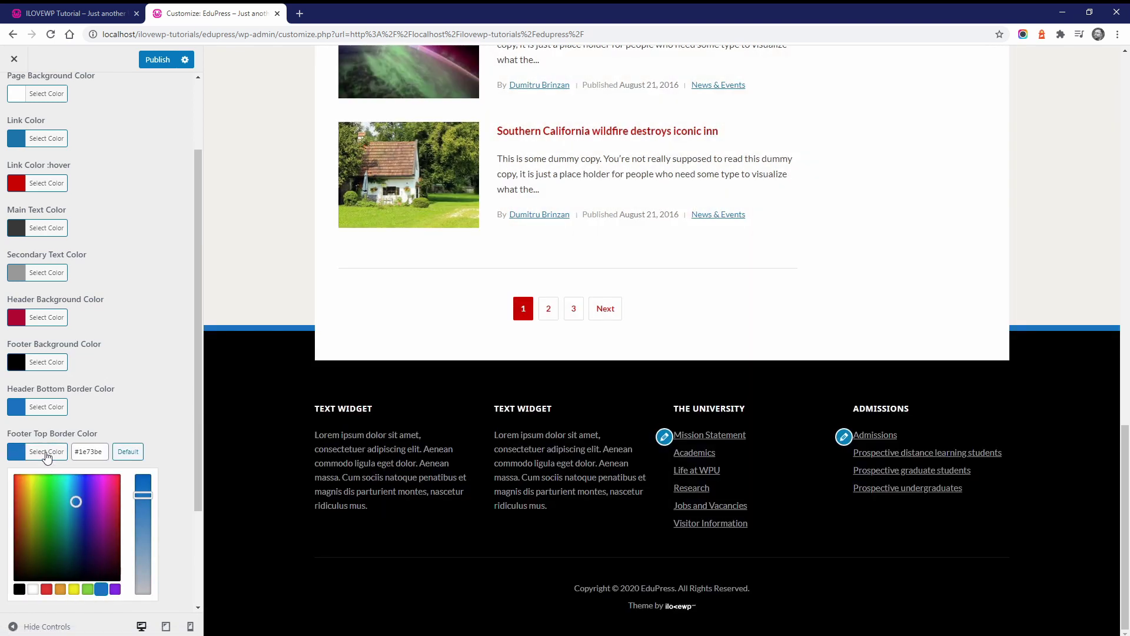
{"action": "left_click", "coordinate": [47, 453]}
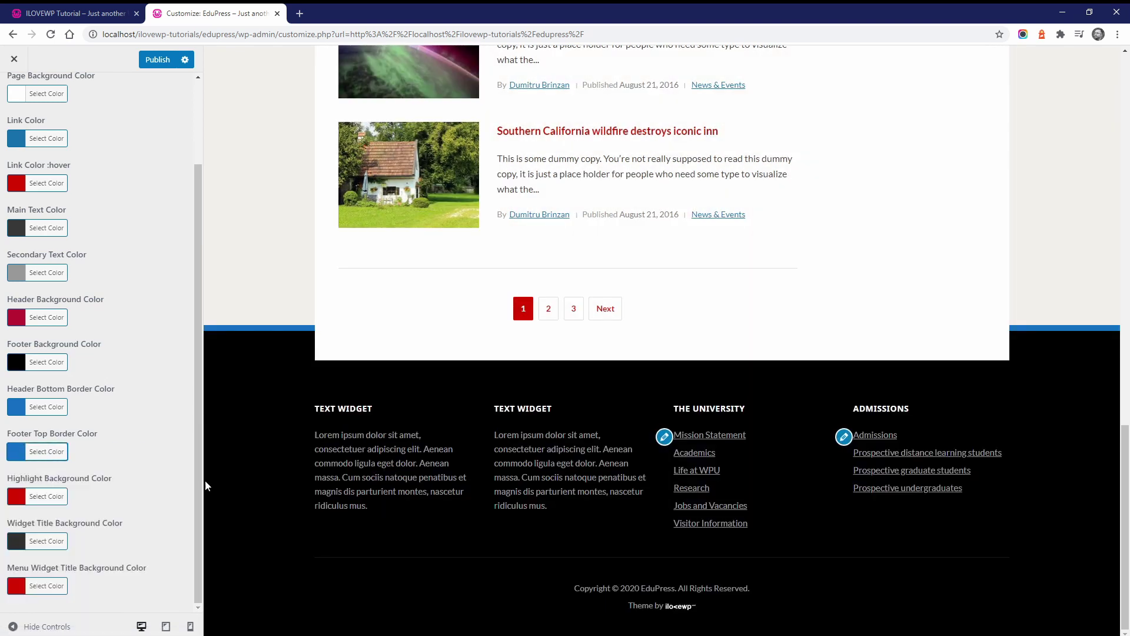
{"action": "scroll", "coordinate": [269, 354], "scroll_direction": "up", "scroll_amount": 15}
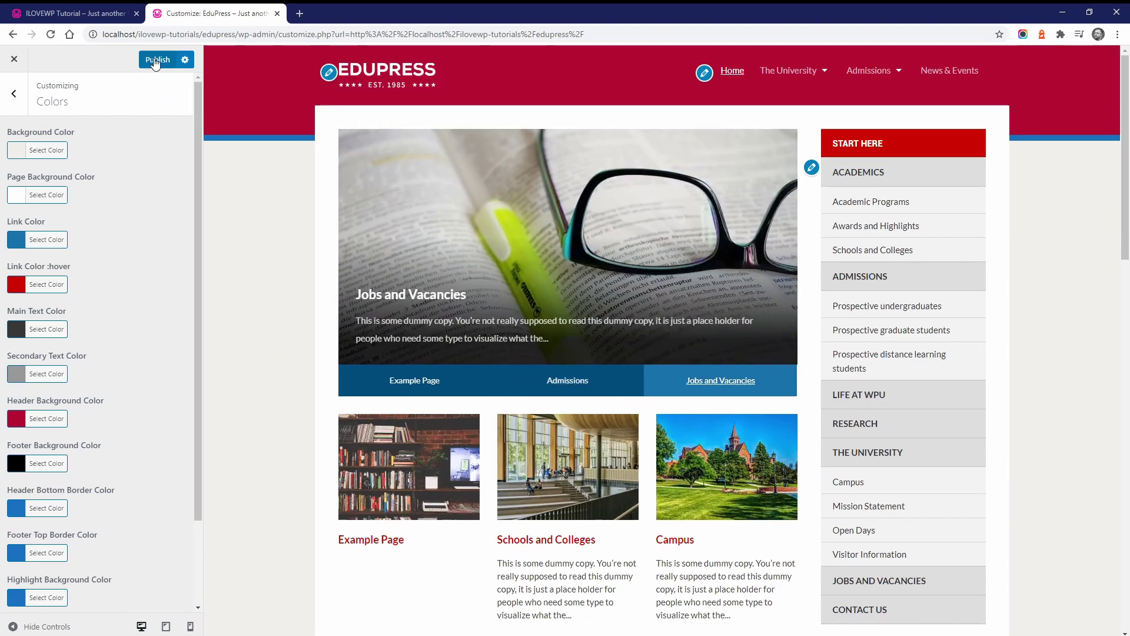
{"action": "left_click", "coordinate": [154, 58]}
Go from the live site to the Dashboard and open Appearance > EduPress Theme.
{"action": "left_click", "coordinate": [13, 61]}
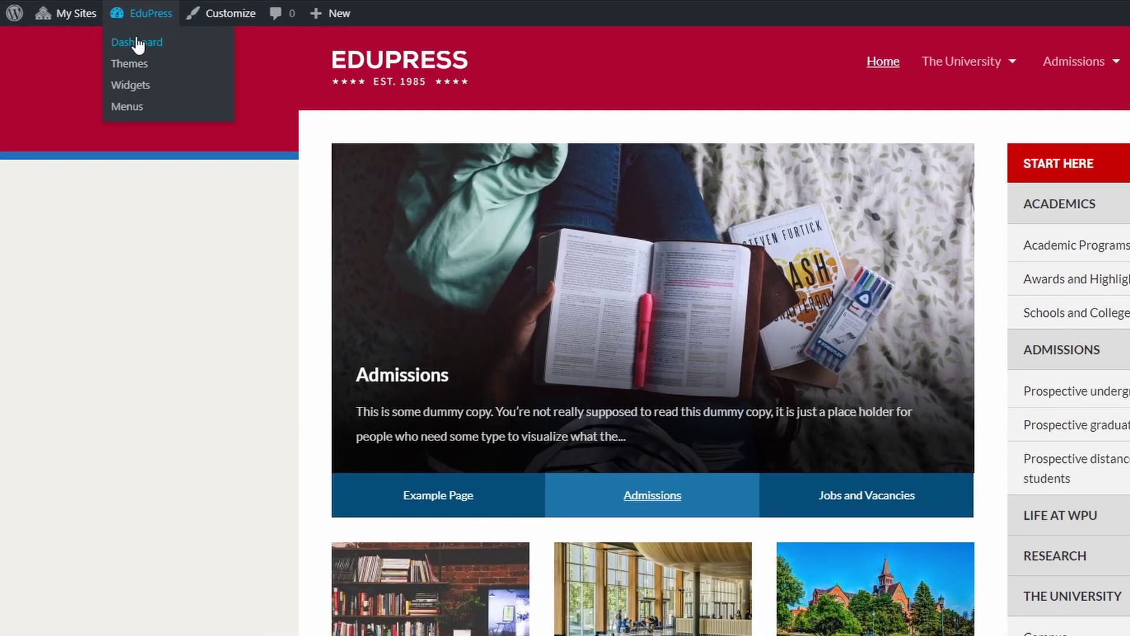
{"action": "left_click", "coordinate": [138, 45]}
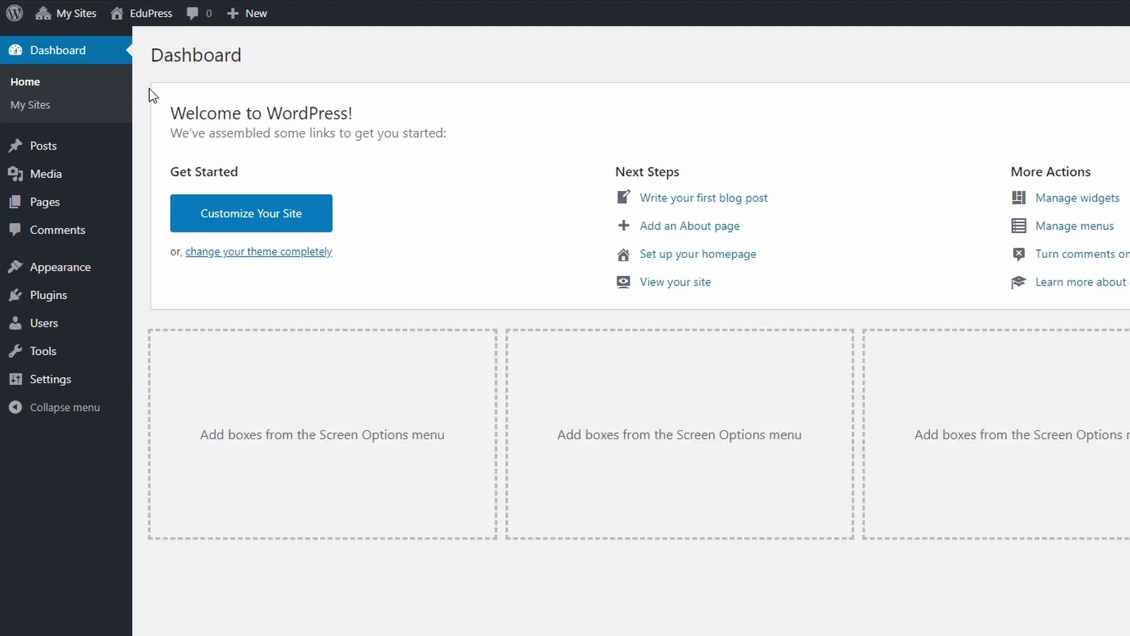
{"action": "mouse_move", "coordinate": [73, 277]}
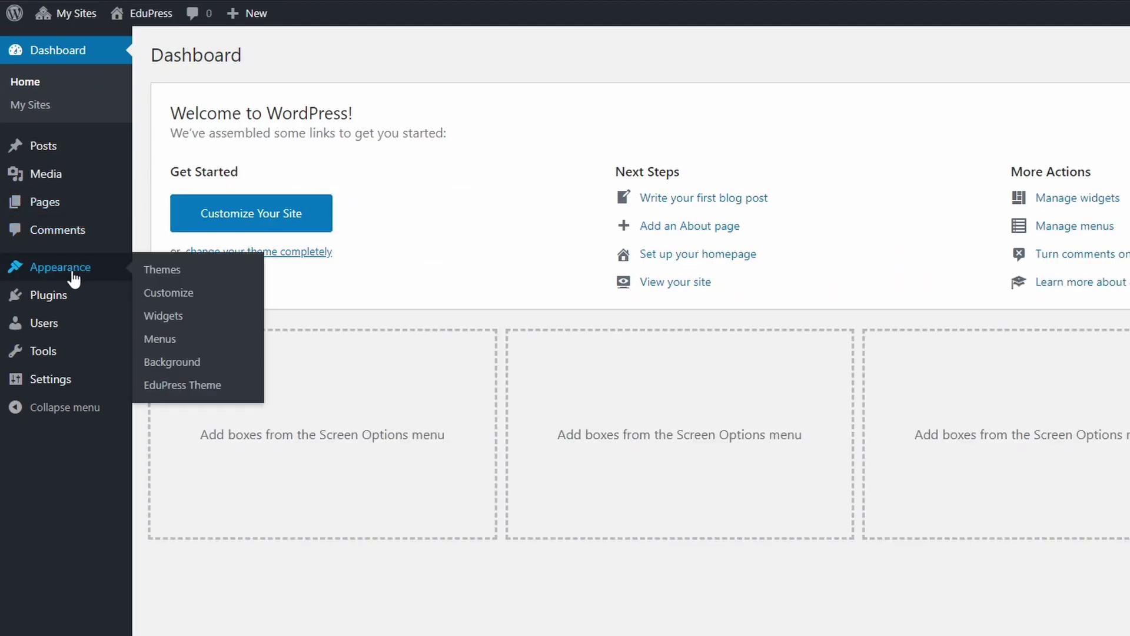
{"action": "left_click", "coordinate": [172, 386]}
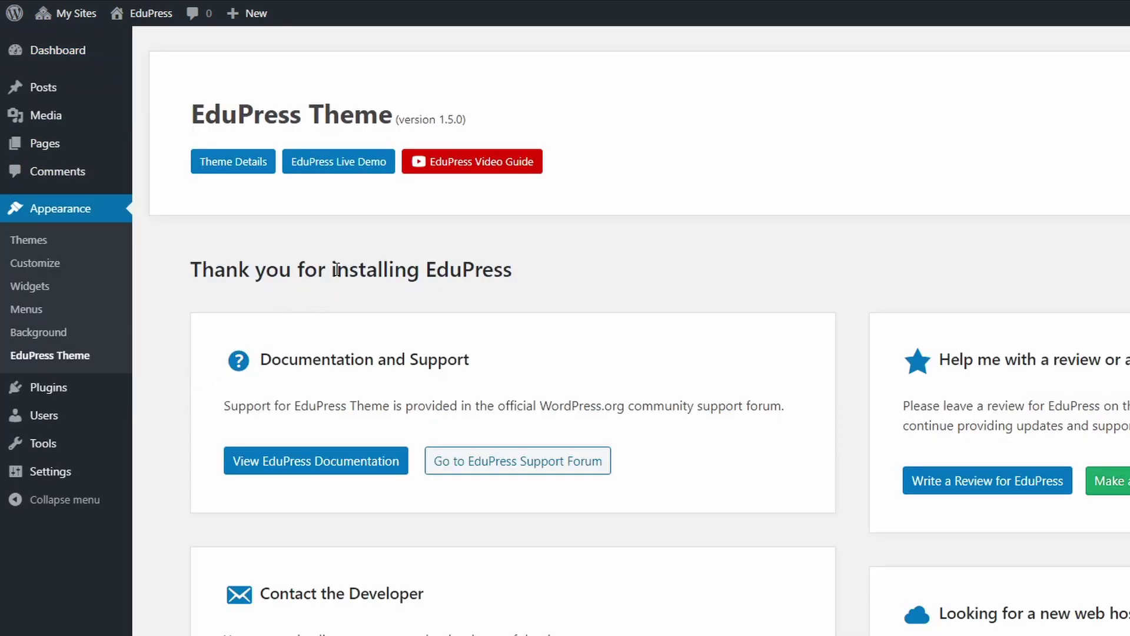
{"action": "scroll", "coordinate": [336, 269], "scroll_direction": "down", "scroll_amount": 1}
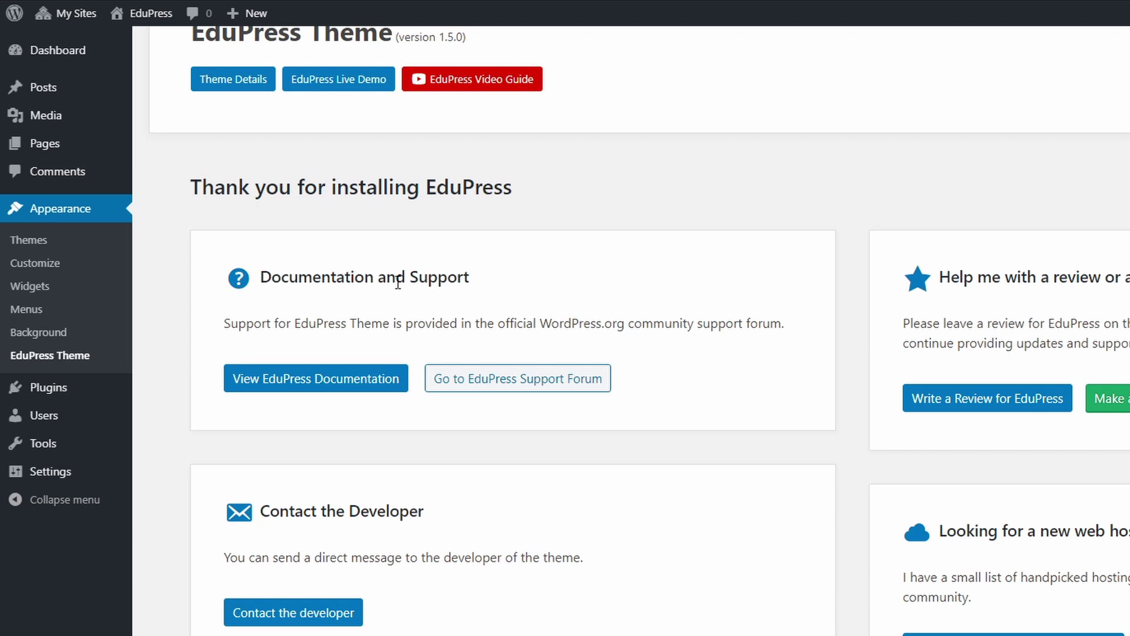